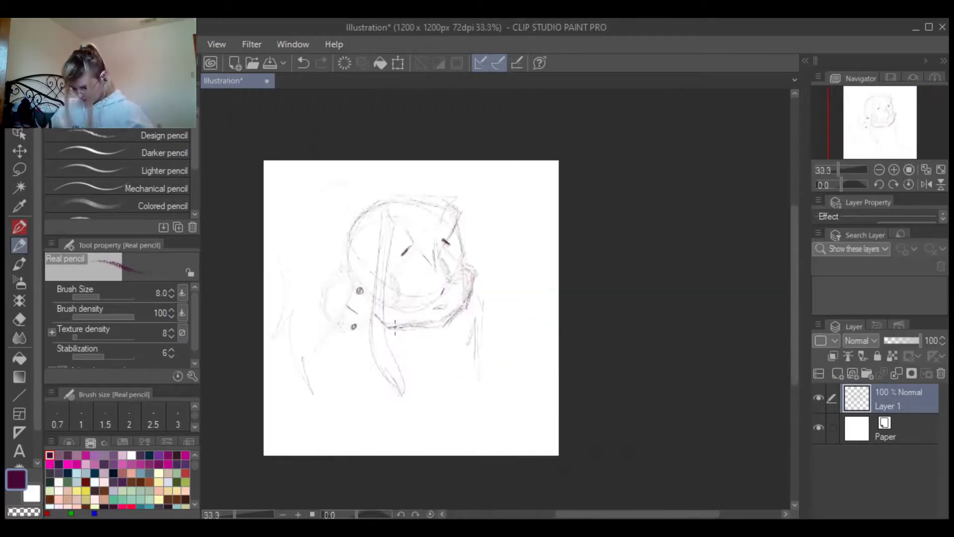
# Sketch the neck, shoulder and arm lines below the head and erase the stray marks around them
pyautogui.scroll(-1, 280, 416)
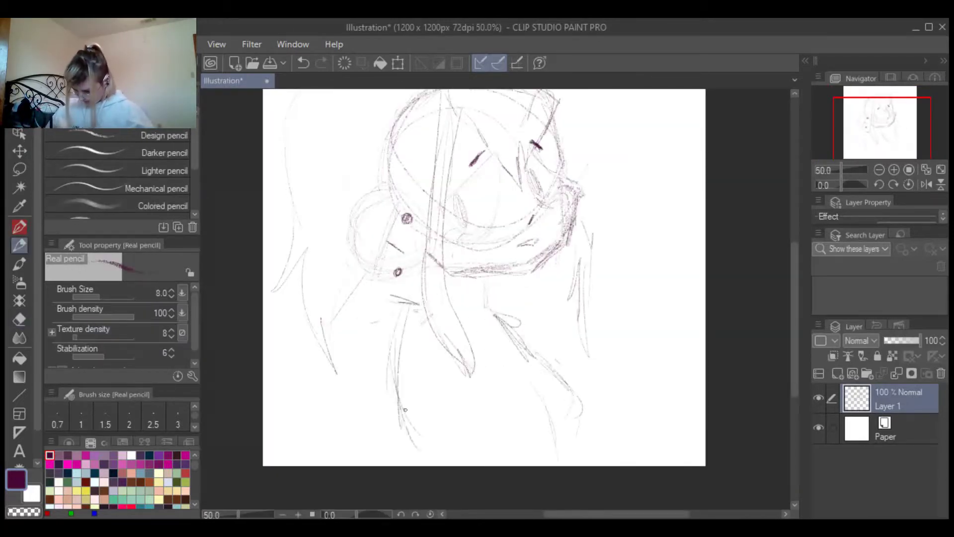
pyautogui.scroll(1, 501, 287)
pyautogui.hotkey('ctrl', 'z')
pyautogui.moveTo(390, 323); pyautogui.dragTo(406, 393)
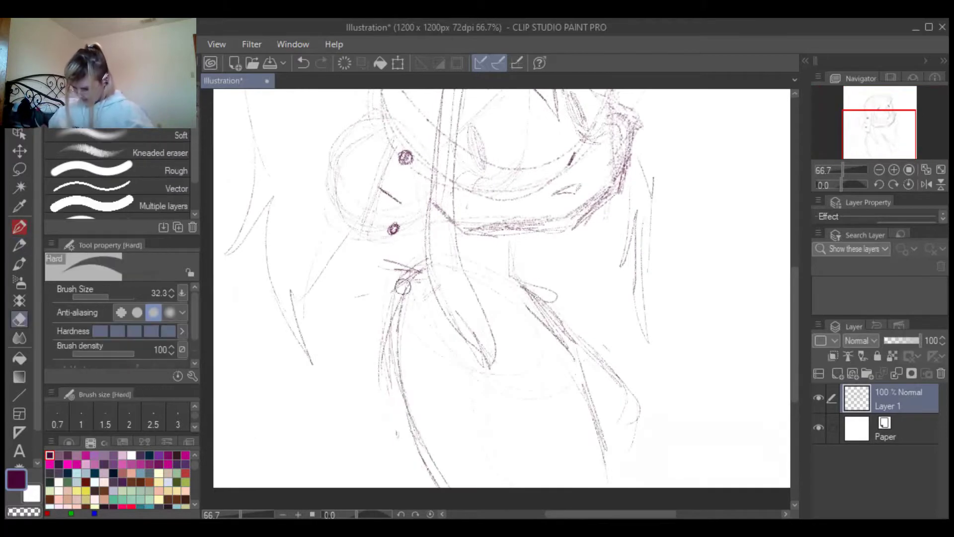
pyautogui.scroll(-1, 434, 466)
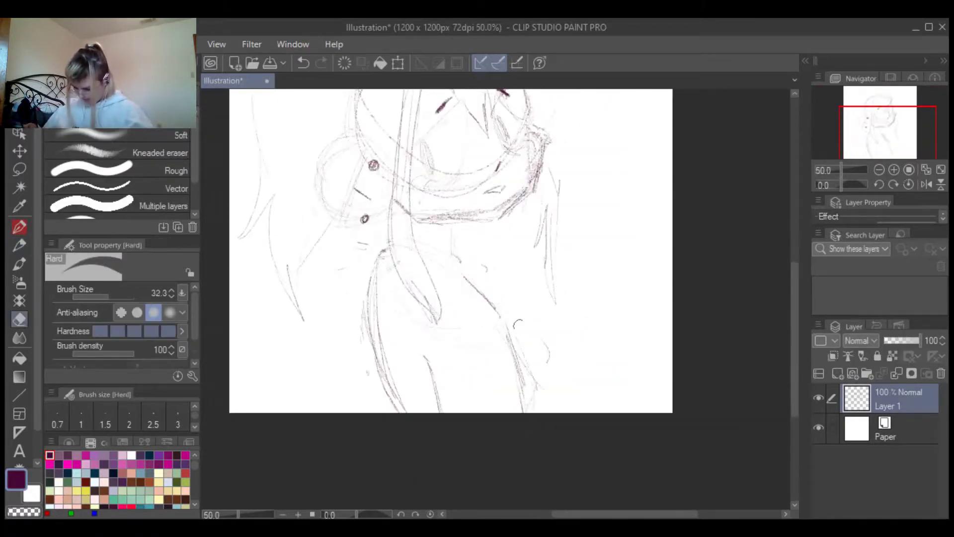
pyautogui.moveTo(447, 249); pyautogui.dragTo(348, 307)
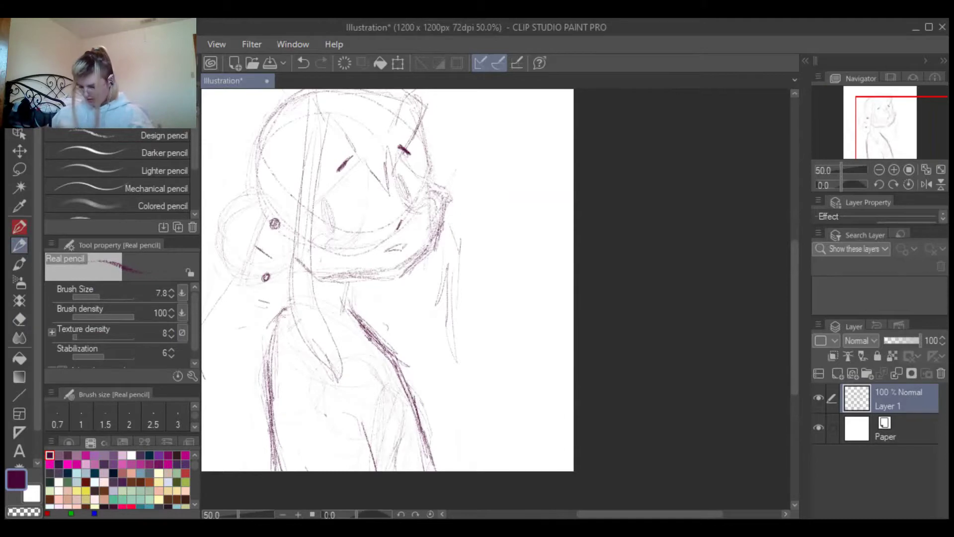
# Redraw the shoulders and both arms with smoother, rounded contours reaching down to the canvas edge
pyautogui.scroll(-1, 392, 397)
pyautogui.scroll(1, 437, 317)
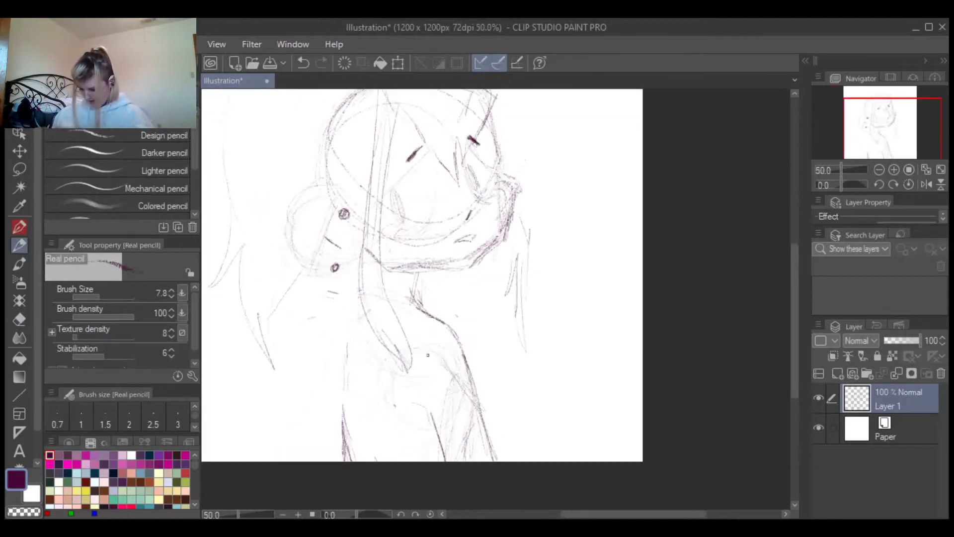
pyautogui.scroll(-2, 418, 259)
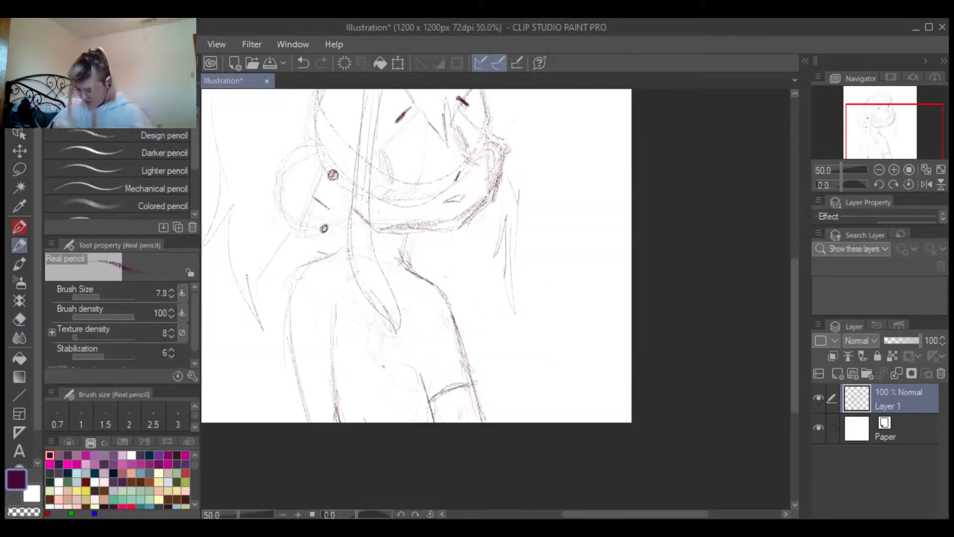
pyautogui.scroll(-2, 447, 288)
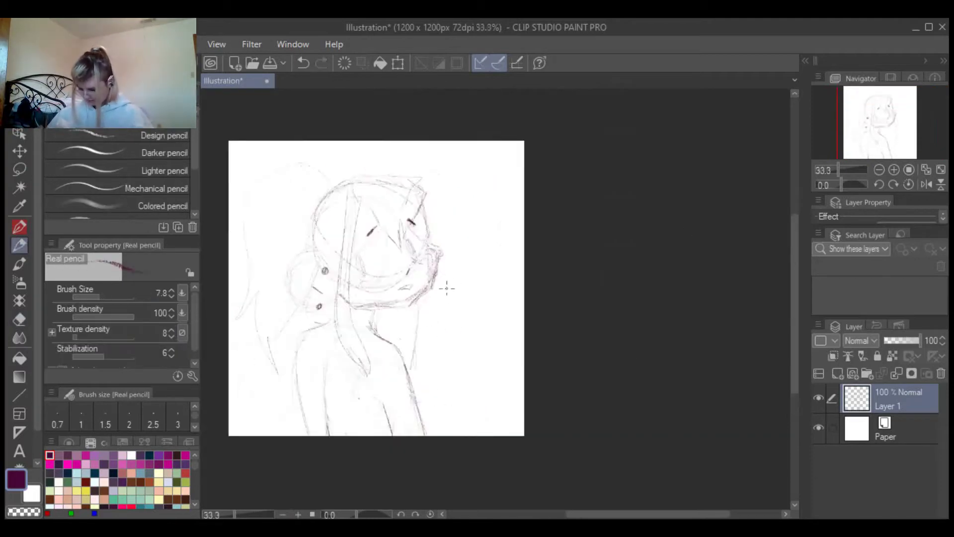
# Darken the outline at the back of the head and reshape the hair strand hanging beside the jaw
pyautogui.scroll(1, 527, 142)
pyautogui.scroll(-2, 443, 294)
pyautogui.scroll(2, 443, 294)
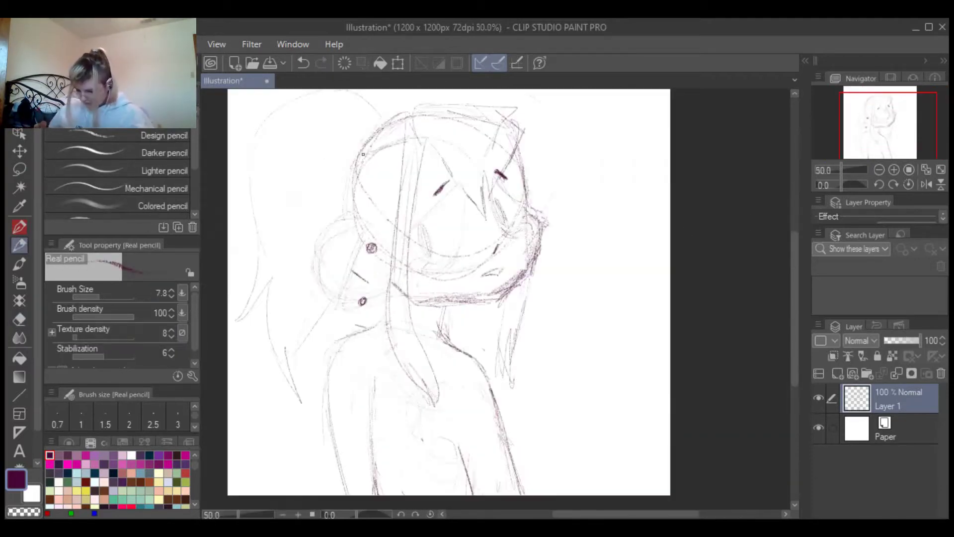
pyautogui.hotkey('ctrl', 'z')
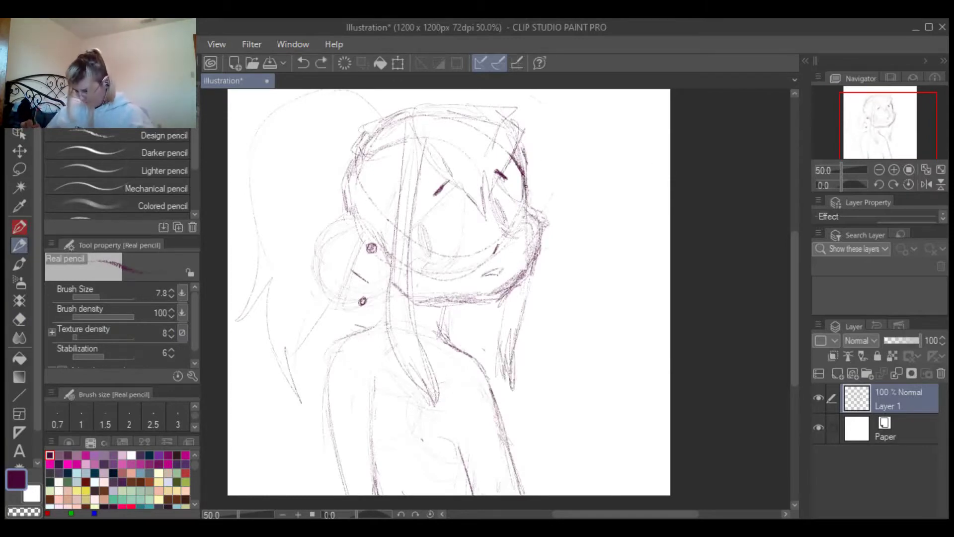
# Strengthen the ponytail's outline, erase its stray outer hair line and sketch a faint round shape beside the face
pyautogui.moveTo(532, 342)
pyautogui.mouseDown()
pyautogui.moveTo(623, 317)
pyautogui.moveTo(663, 430)
pyautogui.mouseUp()
pyautogui.press('e')
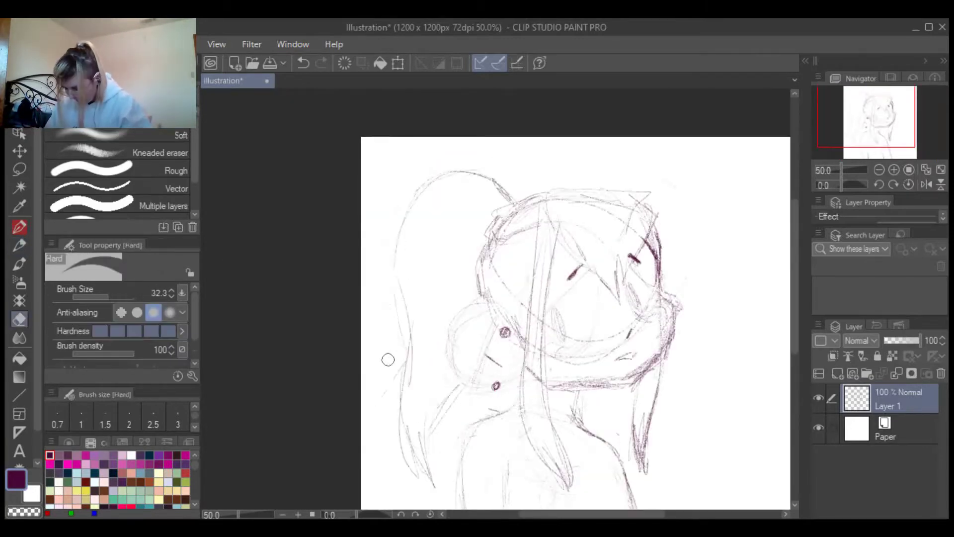
pyautogui.moveTo(393, 347); pyautogui.dragTo(322, 163)
pyautogui.press('p')
pyautogui.scroll(-1, 482, 343)
pyautogui.scroll(1, 498, 320)
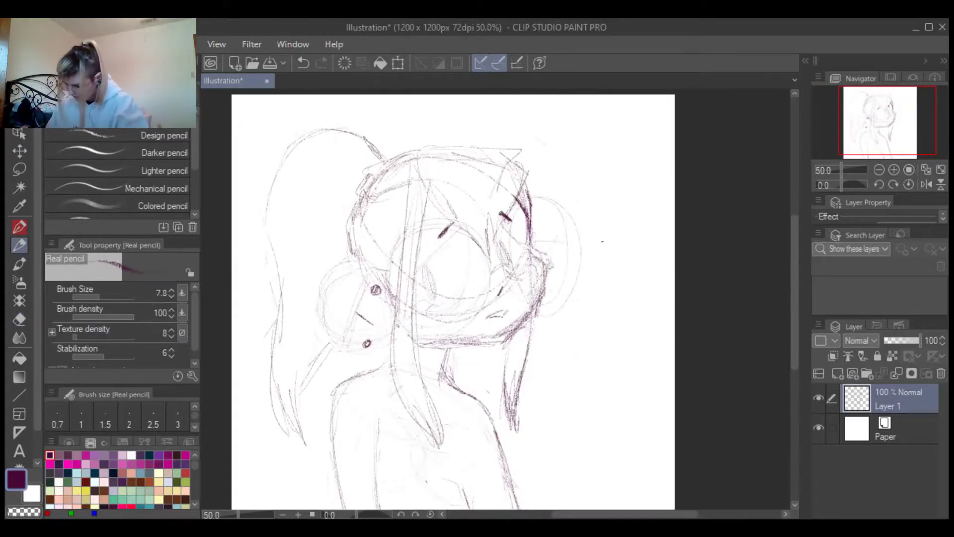
# Undo the curved lines across the torso and simplify the body with a shirt hem and a sleeve edge
pyautogui.moveTo(371, 493); pyautogui.dragTo(287, 381)
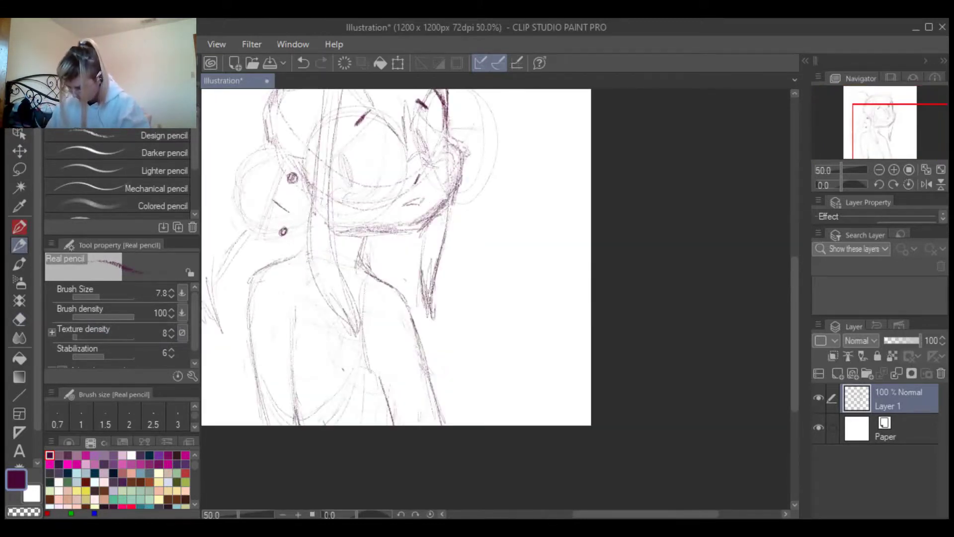
pyautogui.scroll(-1, 385, 361)
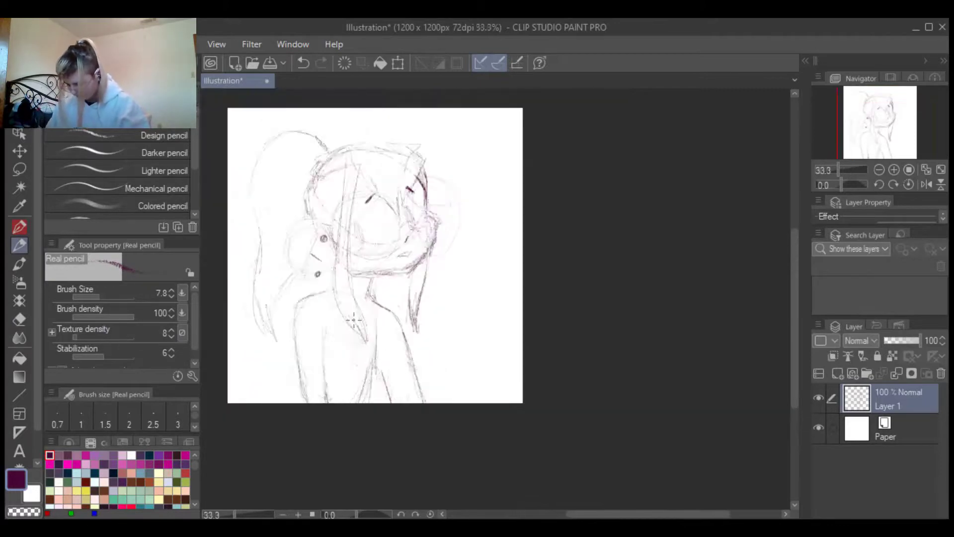
pyautogui.hotkey('ctrl', 'z')
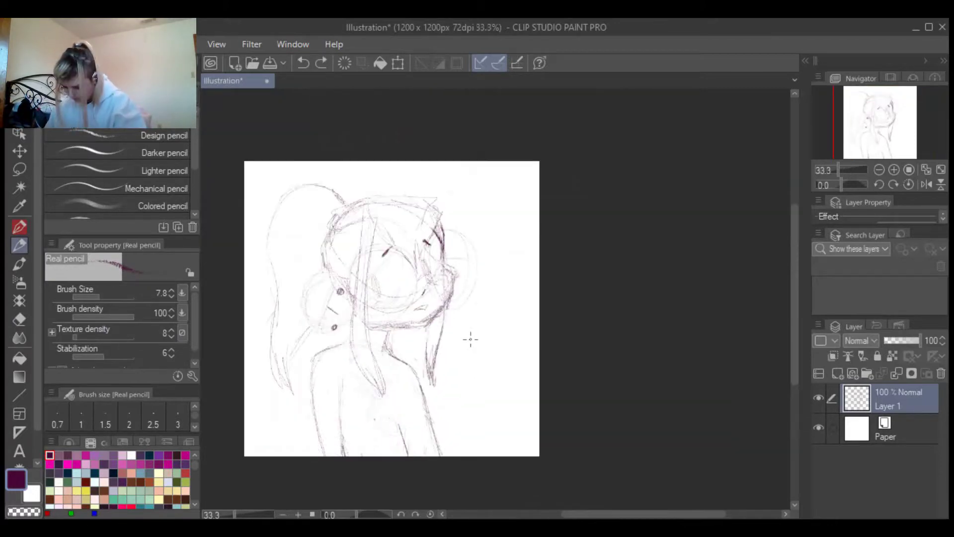
pyautogui.scroll(1, 383, 334)
pyautogui.scroll(-1, 417, 292)
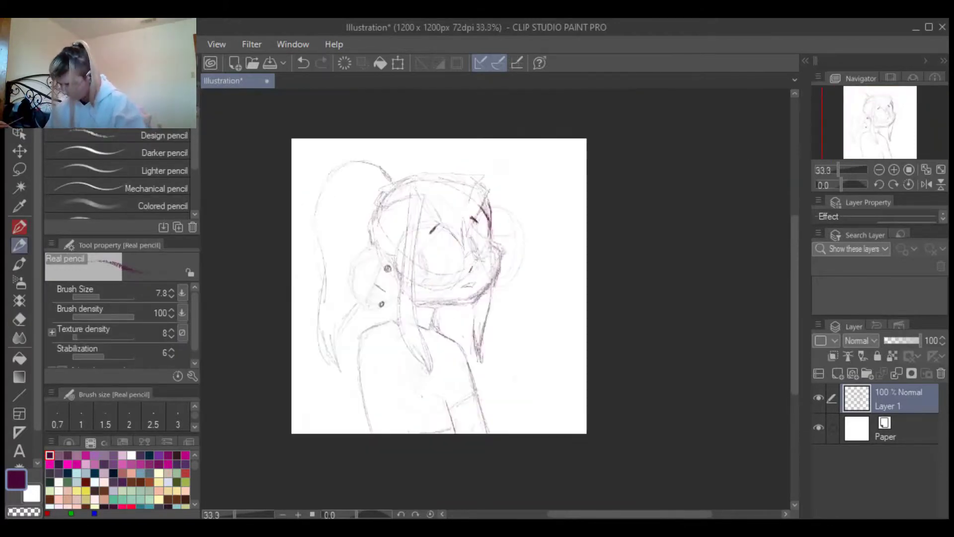
# Undo the pointed lower ponytail strands and redraw the ponytail as a fuller shape tapering behind the shoulder
pyautogui.scroll(1, 417, 291)
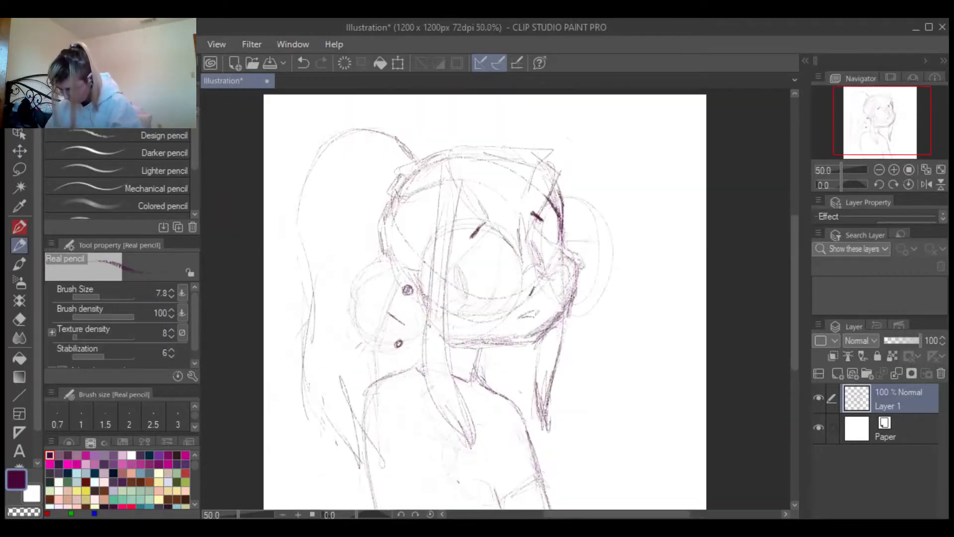
pyautogui.press('e')
pyautogui.hotkey('ctrl', 'z')
pyautogui.press('p')
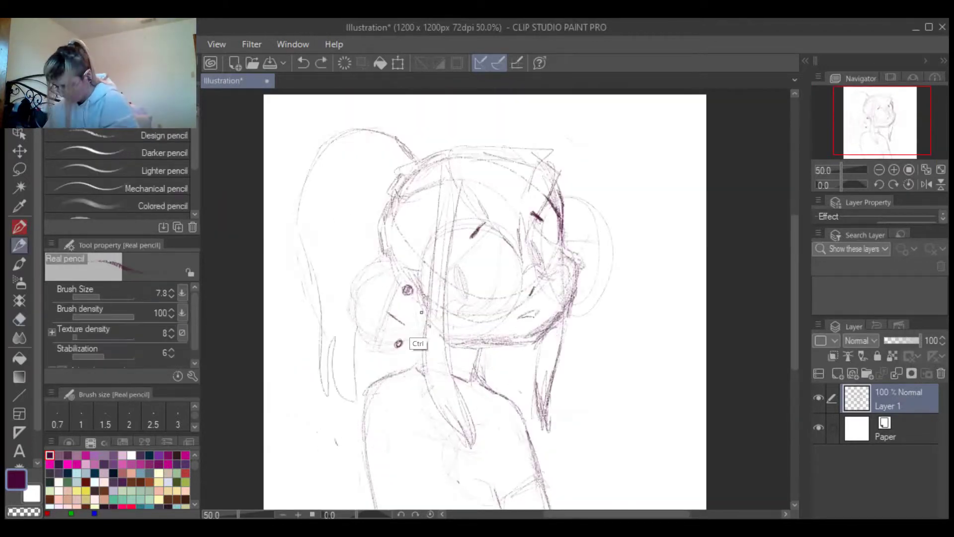
pyautogui.scroll(-1, 383, 326)
pyautogui.press('e')
pyautogui.press('p')
pyautogui.moveTo(331, 311); pyautogui.dragTo(339, 358)
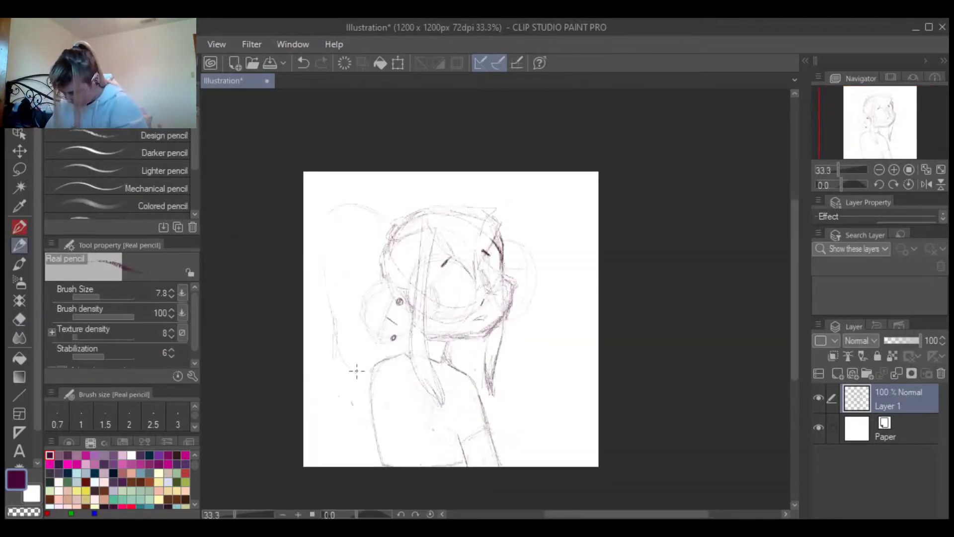
pyautogui.scroll(1, 378, 223)
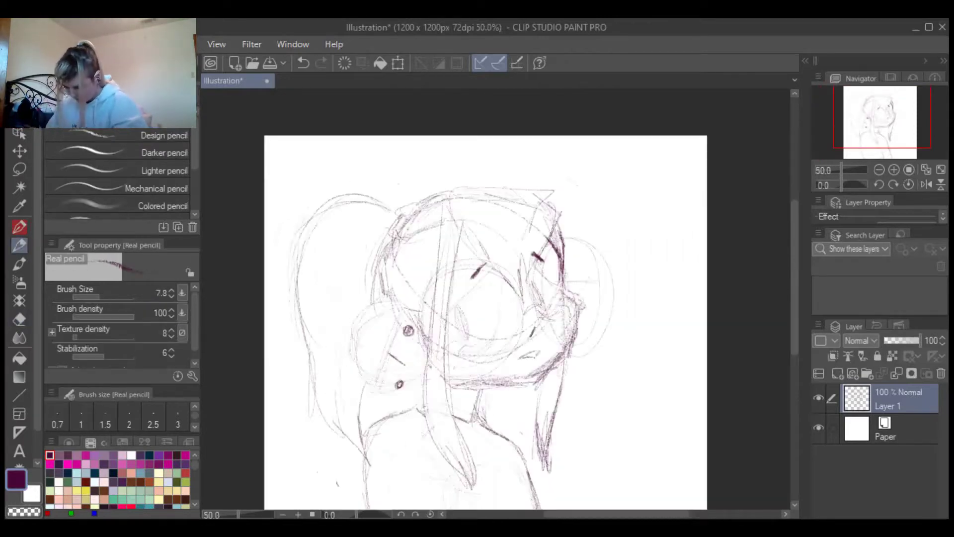
# Hand-letter "HANDLE w/ CARE" in tall capitals down the side of the canvas in front of the face
pyautogui.moveTo(497, 141); pyautogui.dragTo(552, 229)
pyautogui.moveTo(560, 142); pyautogui.dragTo(643, 241)
pyautogui.moveTo(537, 350); pyautogui.dragTo(569, 392)
pyautogui.scroll(-1, 552, 373)
pyautogui.scroll(-2, 616, 298)
pyautogui.moveTo(579, 271); pyautogui.dragTo(567, 356)
pyautogui.moveTo(587, 356)
pyautogui.mouseDown()
pyautogui.moveTo(619, 353)
pyautogui.moveTo(642, 298)
pyautogui.mouseUp()
pyautogui.moveTo(653, 278); pyautogui.dragTo(651, 358)
pyautogui.scroll(2, 646, 248)
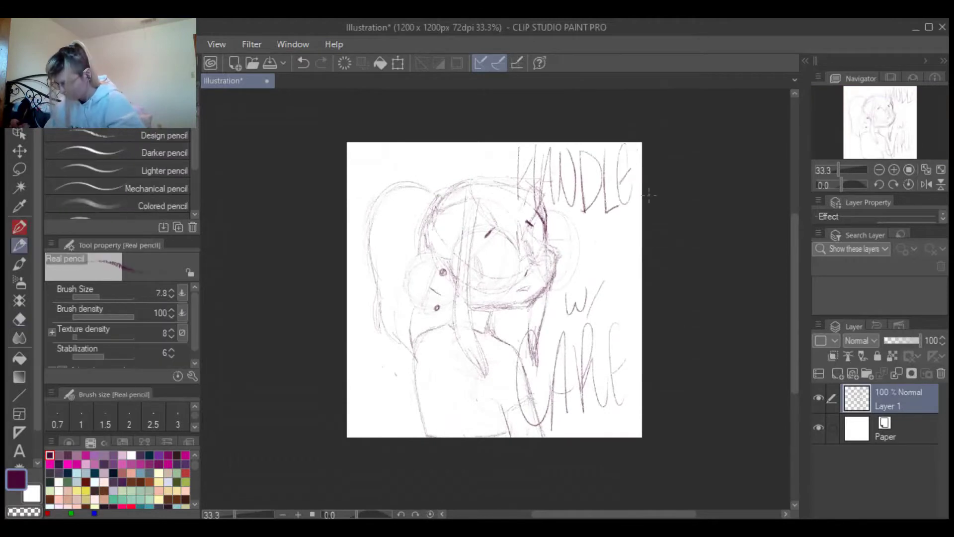
# Refine the bangs over the forehead and darken the hair edge beside the far eye
pyautogui.scroll(2, 649, 195)
pyautogui.scroll(-2, 649, 195)
pyautogui.scroll(2, 649, 194)
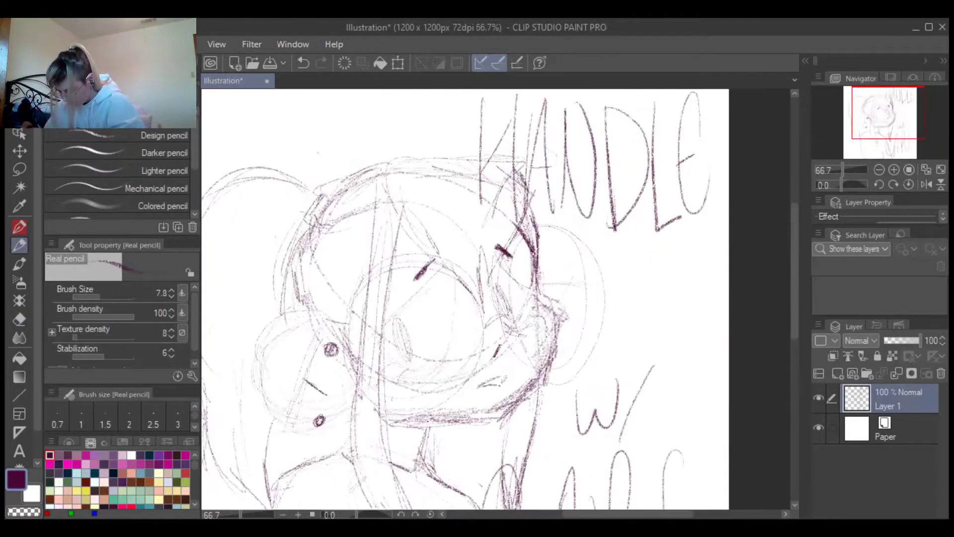
pyautogui.scroll(-1, 497, 274)
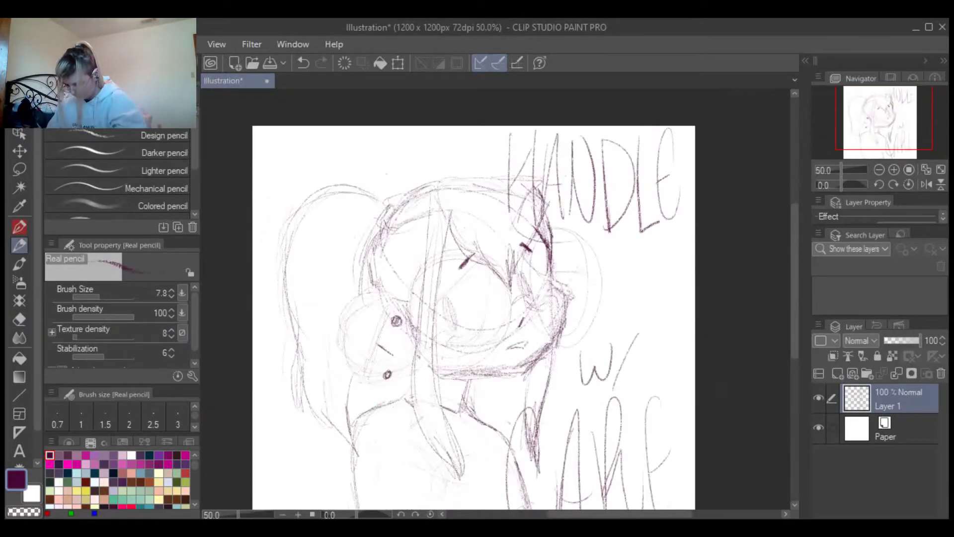
pyautogui.scroll(-1, 519, 340)
# Undo the first G curve on the shirt and draw an outlined block letter G on the chest
pyautogui.scroll(2, 519, 340)
pyautogui.moveTo(433, 330); pyautogui.dragTo(444, 370)
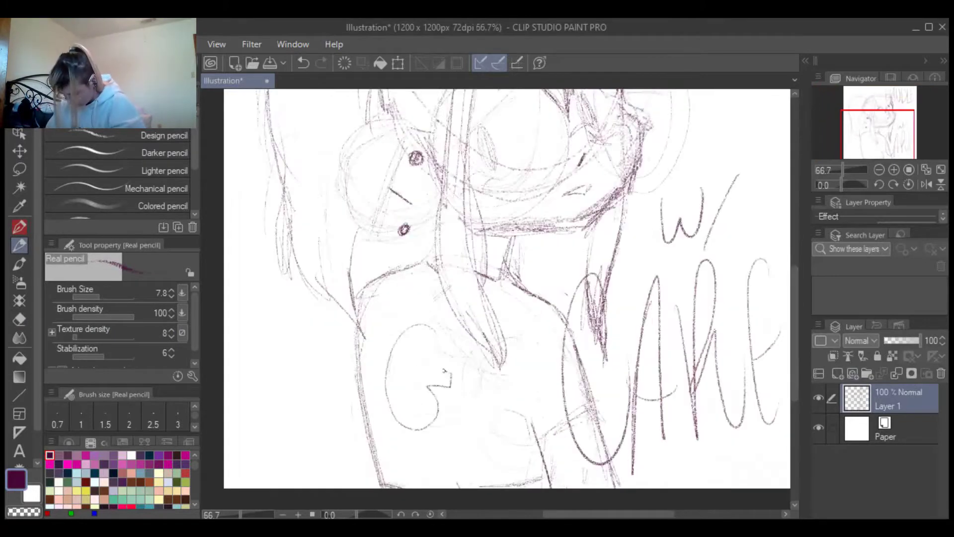
pyautogui.hotkey('ctrl', 'z')
pyautogui.scroll(1, 405, 439)
# Draw the outlined number '21 on the shirt just below the letter G
pyautogui.moveTo(365, 443); pyautogui.dragTo(383, 482)
pyautogui.scroll(1, 387, 465)
pyautogui.scroll(1, 516, 324)
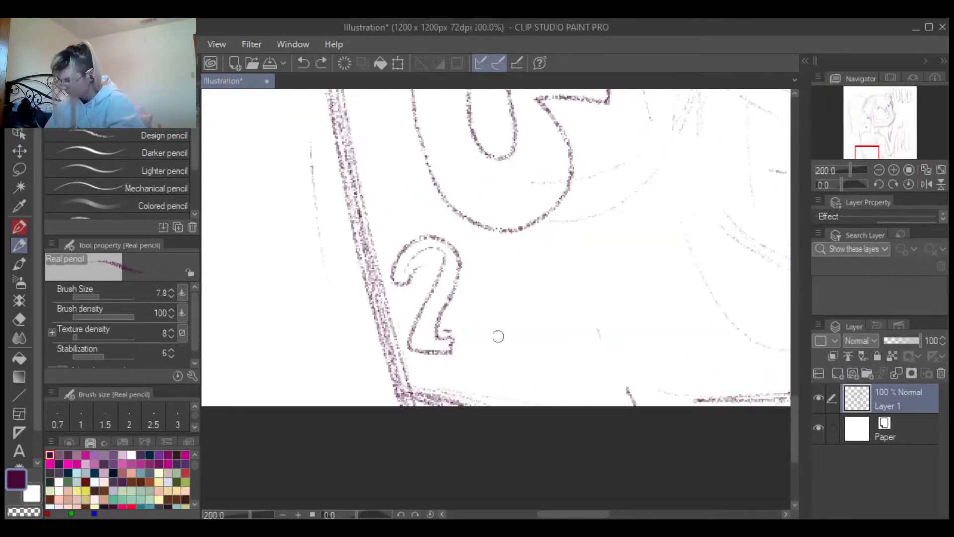
pyautogui.moveTo(512, 266); pyautogui.dragTo(528, 348)
pyautogui.moveTo(499, 347); pyautogui.dragTo(589, 345)
pyautogui.scroll(-4, 547, 347)
pyautogui.scroll(-3, 502, 347)
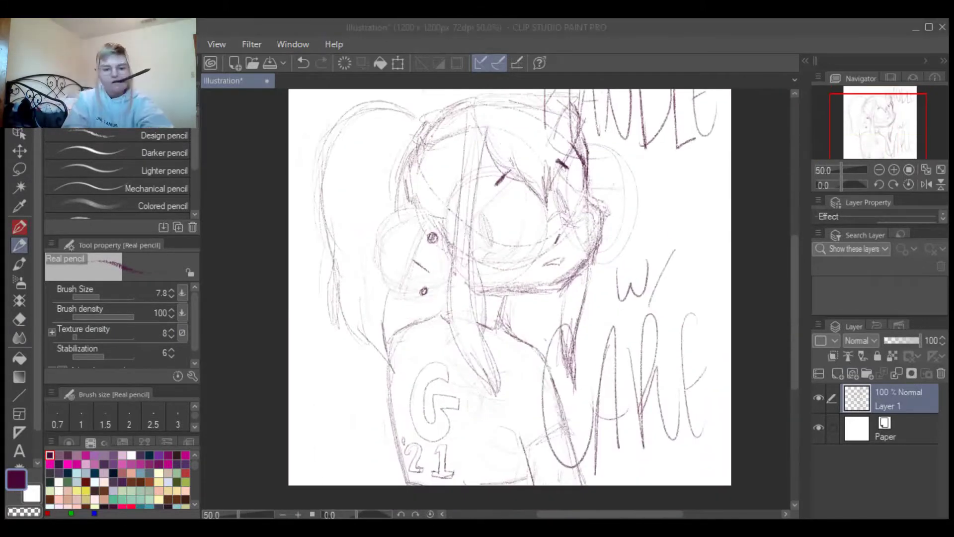
# Try adjusting the lassoed '21 on the shirt with a Scale/Rotate transformation
pyautogui.scroll(2, 447, 472)
pyautogui.press('m')
pyautogui.moveTo(350, 360); pyautogui.dragTo(354, 365)
pyautogui.hotkey('ctrl', 't')
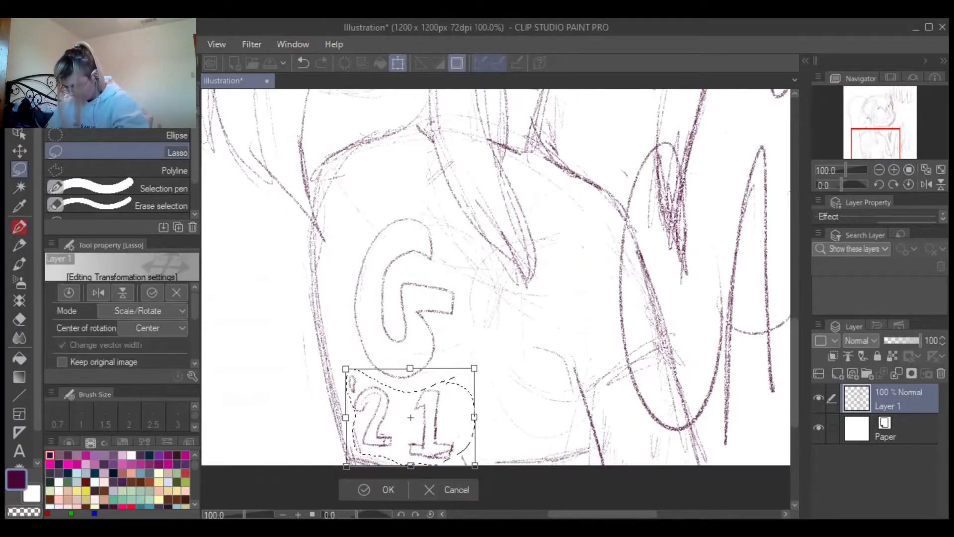
pyautogui.press('Return')
pyautogui.press('Delete')
pyautogui.press('p')
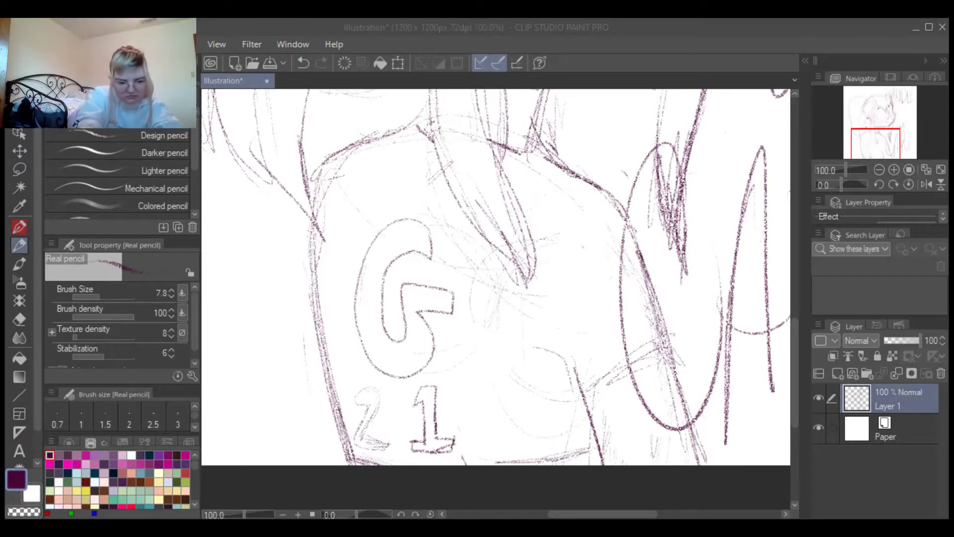
# Retrace the outline of the 2 more boldly and redraw the outlined 1 slanted and closer to it
pyautogui.scroll(2, 333, 462)
pyautogui.moveTo(378, 323)
pyautogui.mouseDown()
pyautogui.moveTo(440, 405)
pyautogui.moveTo(398, 388)
pyautogui.moveTo(436, 416)
pyautogui.mouseUp()
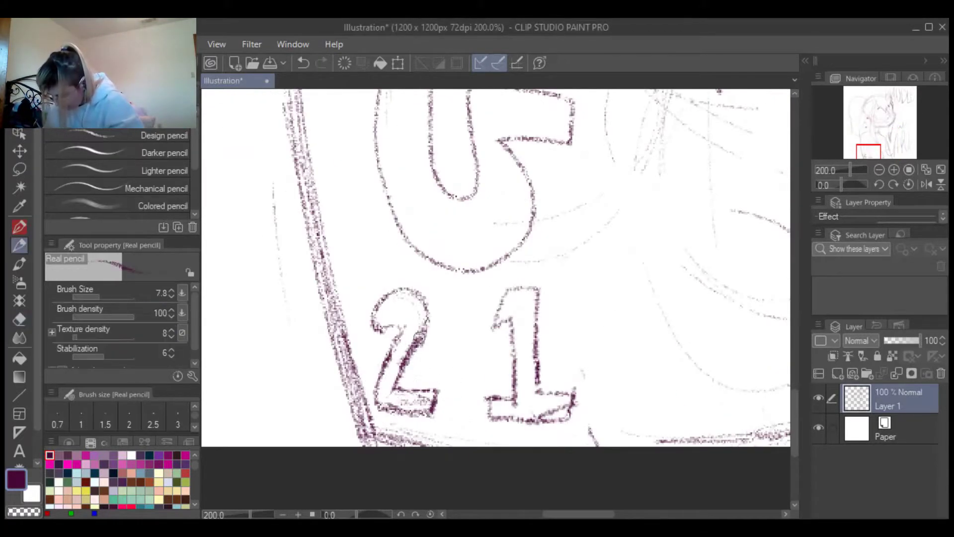
pyautogui.moveTo(420, 328); pyautogui.dragTo(397, 388)
pyautogui.moveTo(497, 413); pyautogui.dragTo(565, 298)
pyautogui.moveTo(457, 329); pyautogui.dragTo(507, 307)
pyautogui.moveTo(498, 311); pyautogui.dragTo(490, 371)
pyautogui.moveTo(506, 308); pyautogui.dragTo(464, 374)
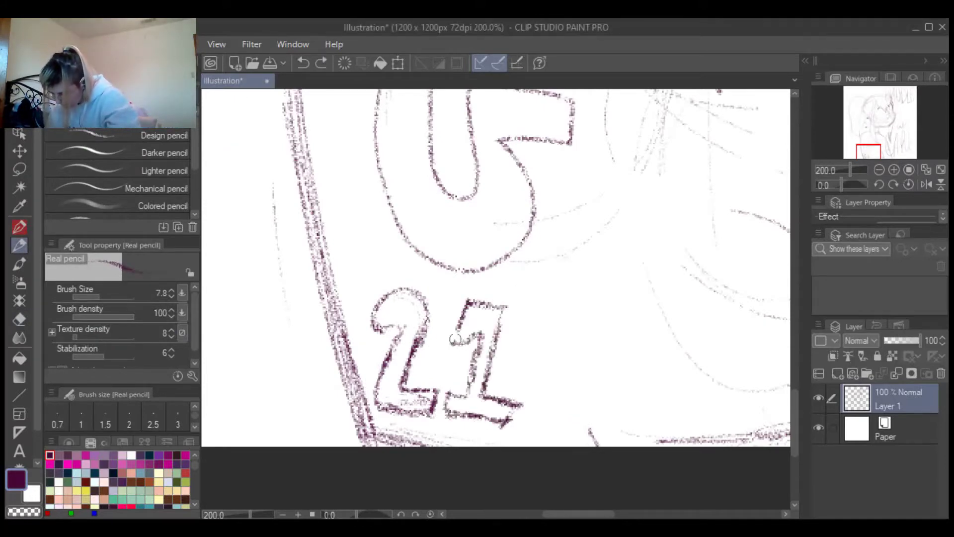
# Tidy the hook and inner edge of the outlined 2 on the shirt
pyautogui.scroll(-2, 455, 339)
pyautogui.scroll(4, 466, 337)
pyautogui.scroll(-1, 426, 351)
pyautogui.moveTo(318, 268); pyautogui.dragTo(328, 350)
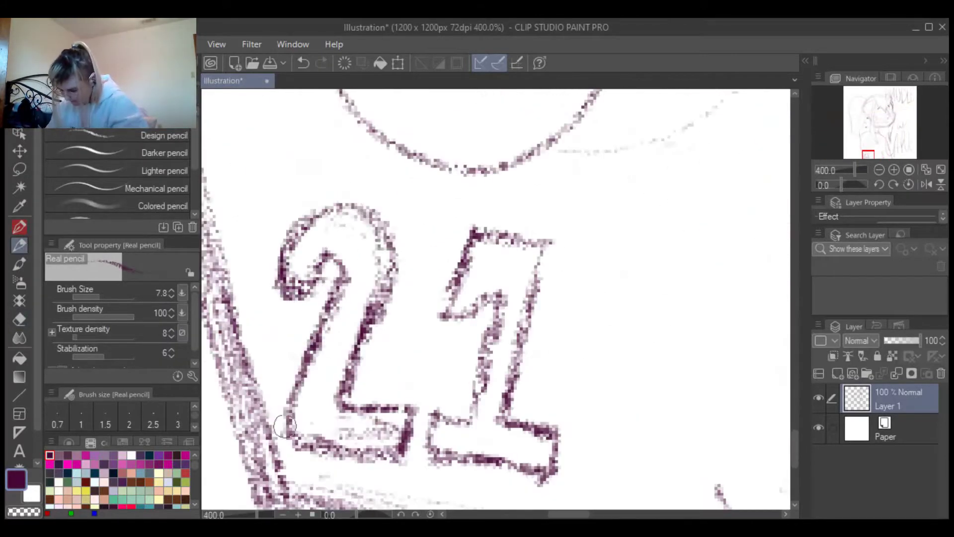
# Lasso the 1 to space it slightly farther from the 2, and add an outlined apostrophe before the number
pyautogui.scroll(-3, 323, 343)
pyautogui.scroll(2, 517, 372)
pyautogui.press('m')
pyautogui.moveTo(499, 324); pyautogui.dragTo(606, 420)
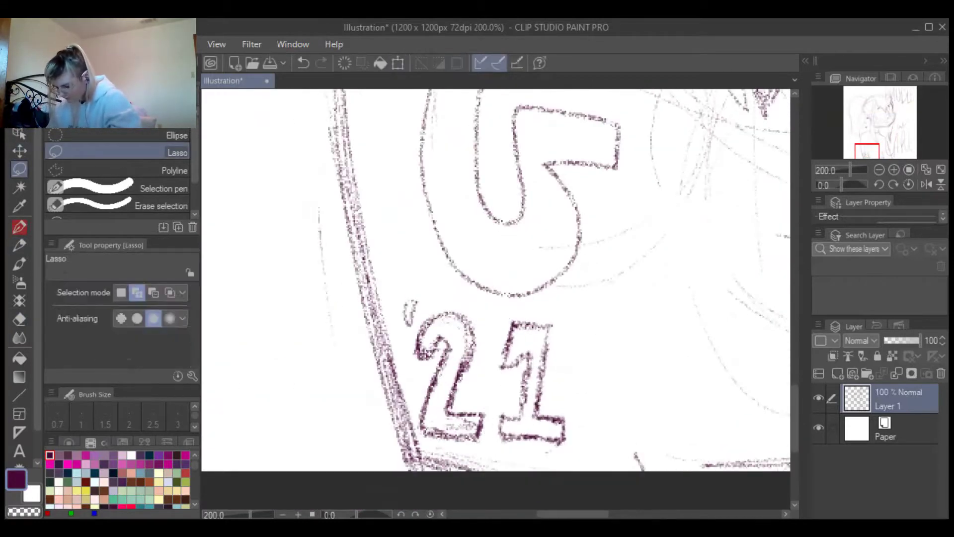
pyautogui.press('p')
pyautogui.scroll(1, 497, 303)
# Lasso the whole '21 and move it slightly inward from the shirt's side, centering it beneath the G
pyautogui.scroll(-3, 497, 303)
pyautogui.press('m')
pyautogui.moveTo(378, 398); pyautogui.dragTo(370, 405)
pyautogui.hotkey('ctrl', 't')
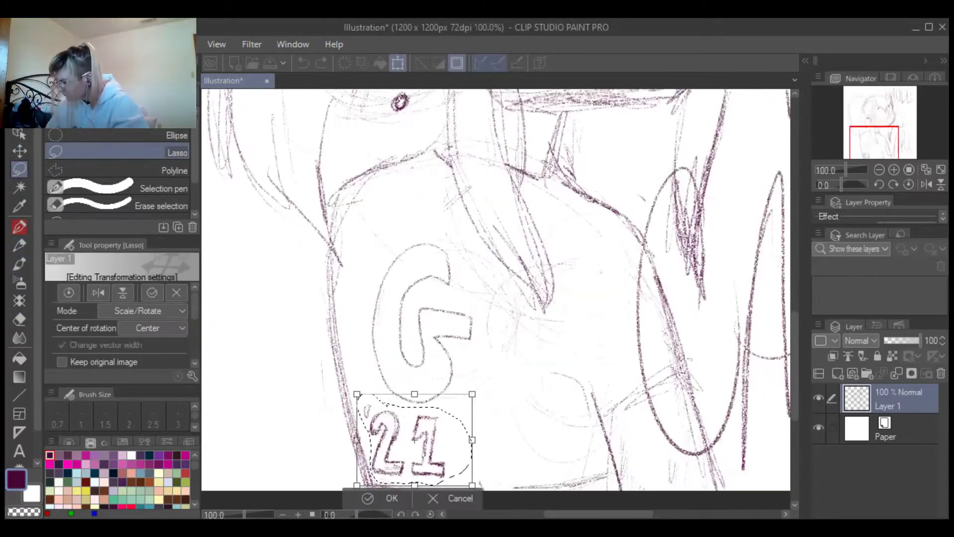
pyautogui.moveTo(414, 440); pyautogui.dragTo(427, 443)
pyautogui.press('Return')
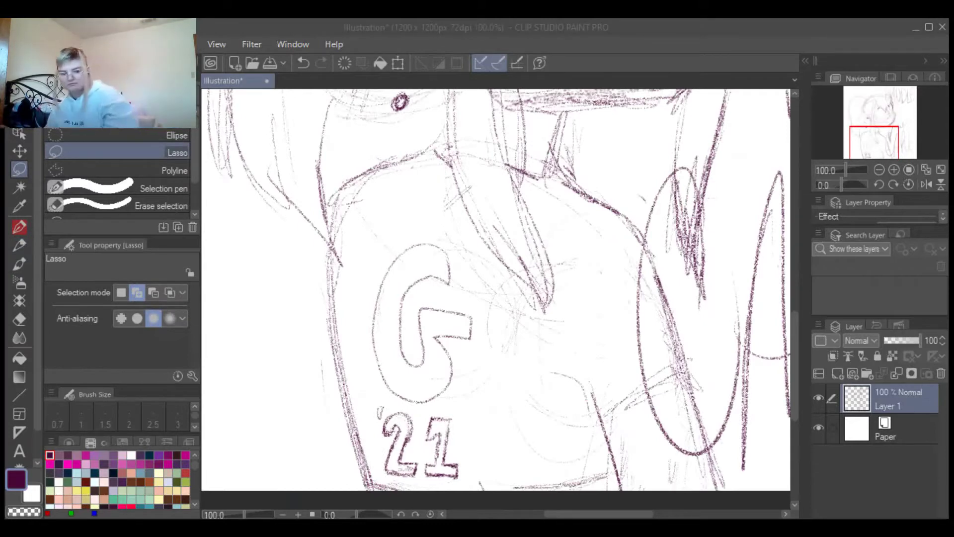
# Retrace the G's crossbar, stem and outer curve with bold pencil lines, undoing the last overly heavy stroke at its upper tip
pyautogui.scroll(-1, 422, 378)
pyautogui.press('p')
pyautogui.scroll(2, 423, 378)
pyautogui.moveTo(364, 442); pyautogui.dragTo(435, 400)
pyautogui.moveTo(388, 497); pyautogui.dragTo(422, 397)
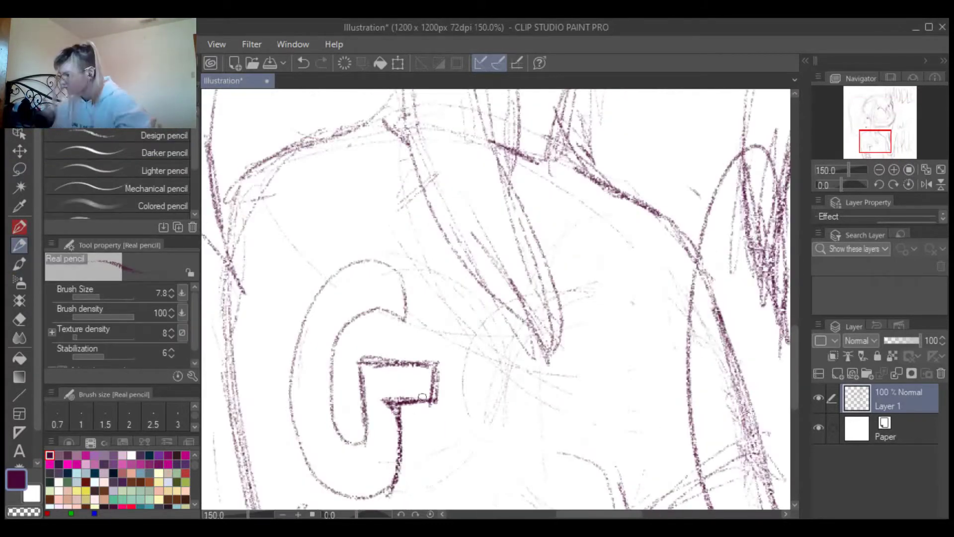
pyautogui.moveTo(396, 273); pyautogui.dragTo(395, 492)
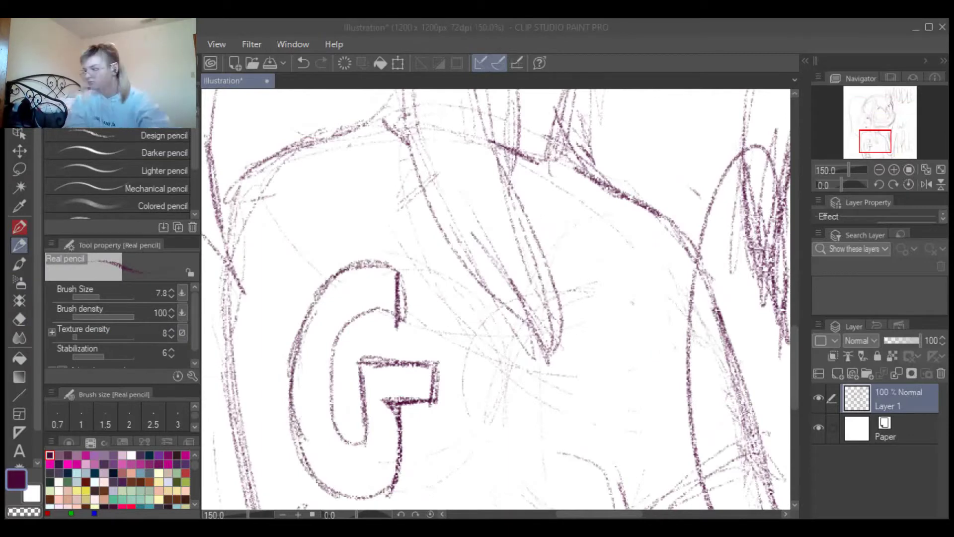
pyautogui.hotkey('ctrl', 'z')
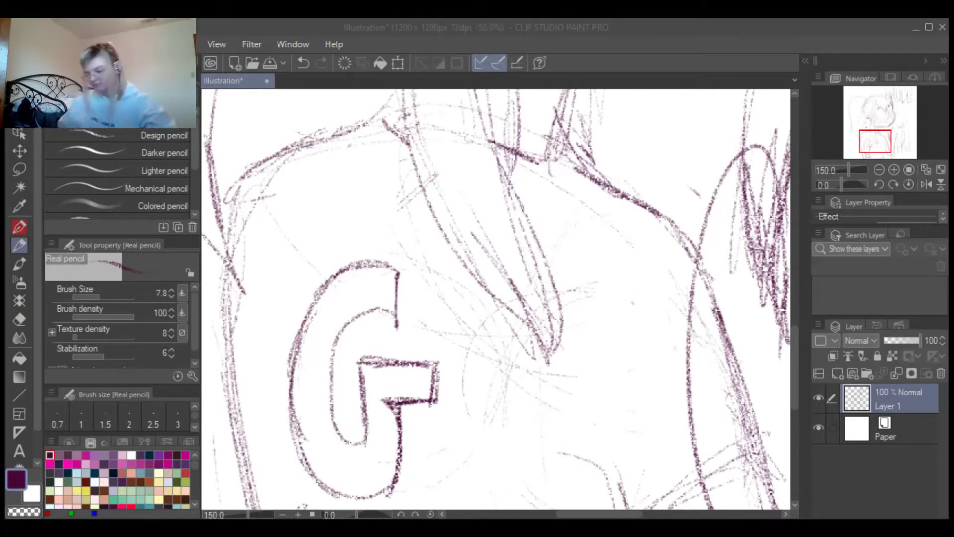
# Darken the G's lower and inner curves and erase the stray guide lines around its upper tip and crossbar
pyautogui.scroll(-1, 497, 248)
pyautogui.scroll(1, 497, 249)
pyautogui.press('e')
pyautogui.press('p')
pyautogui.moveTo(540, 239); pyautogui.dragTo(438, 368)
pyautogui.press('e')
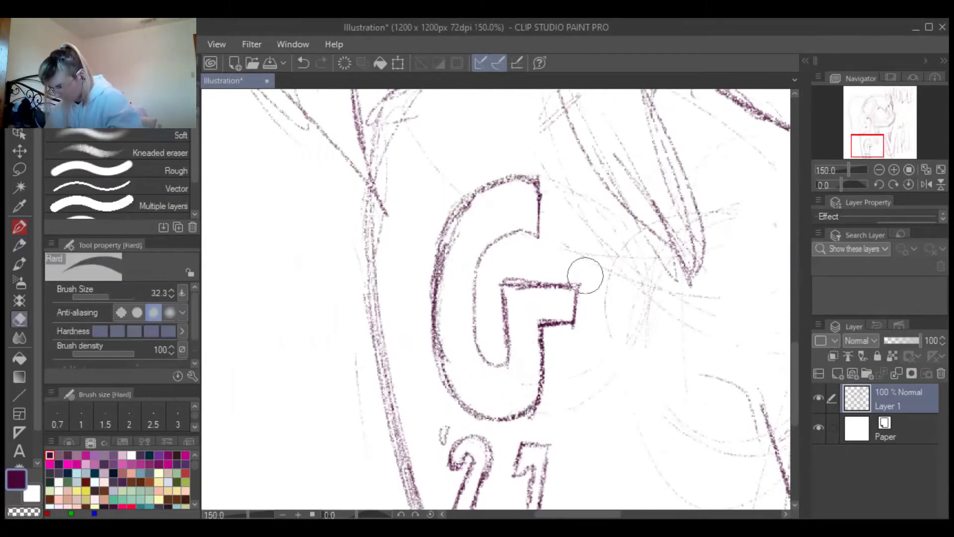
pyautogui.press('p')
pyautogui.scroll(-4, 586, 275)
pyautogui.scroll(2, 506, 368)
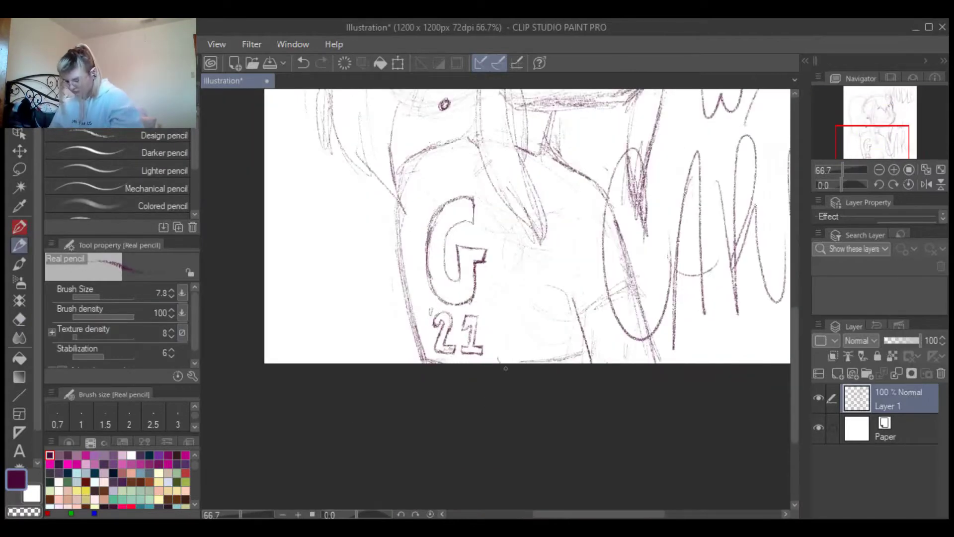
pyautogui.scroll(-1, 505, 369)
pyautogui.press('l')
pyautogui.moveTo(477, 206); pyautogui.dragTo(472, 209)
pyautogui.hotkey('ctrl', 't')
pyautogui.press('Escape')
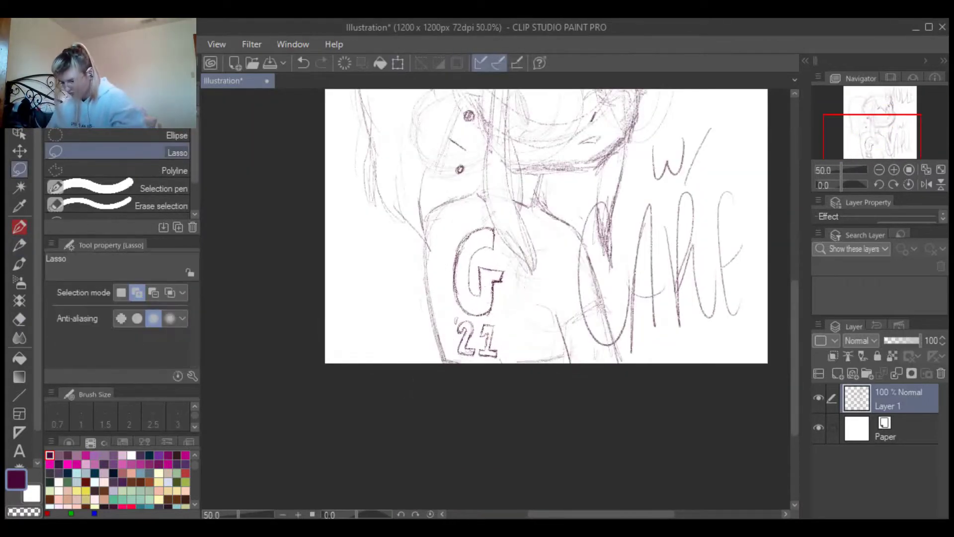
# Add a new layer above the rough sketch and lower the sketch layer's opacity to 22%
pyautogui.scroll(-2, 497, 298)
pyautogui.hotkey('ctrl', 'shift', 'n')
pyautogui.scroll(2, 447, 298)
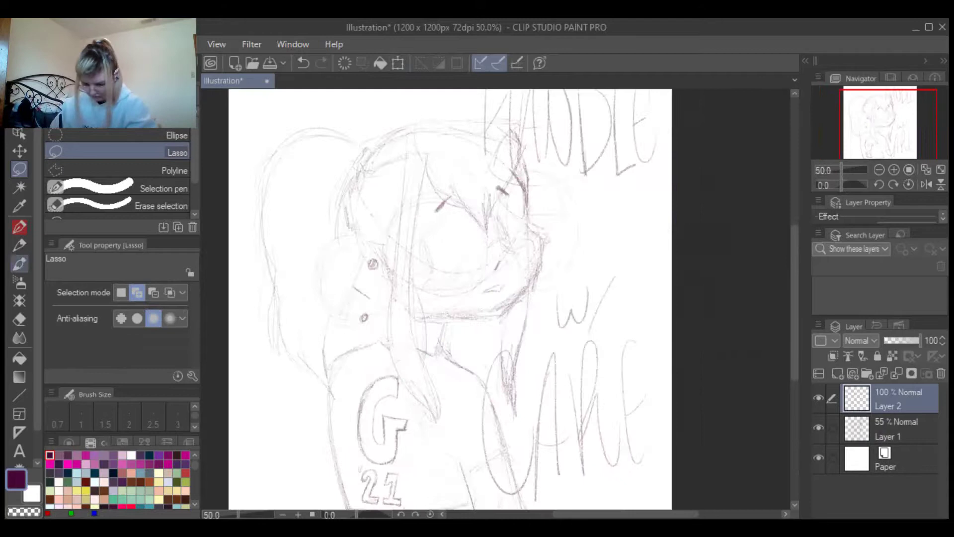
# On the new layer, redraw the inner edge of the long front hair strand and the first points of the bangs
pyautogui.press('p')
pyautogui.moveTo(417, 171); pyautogui.dragTo(415, 363)
pyautogui.hotkey('ctrl', 'z')
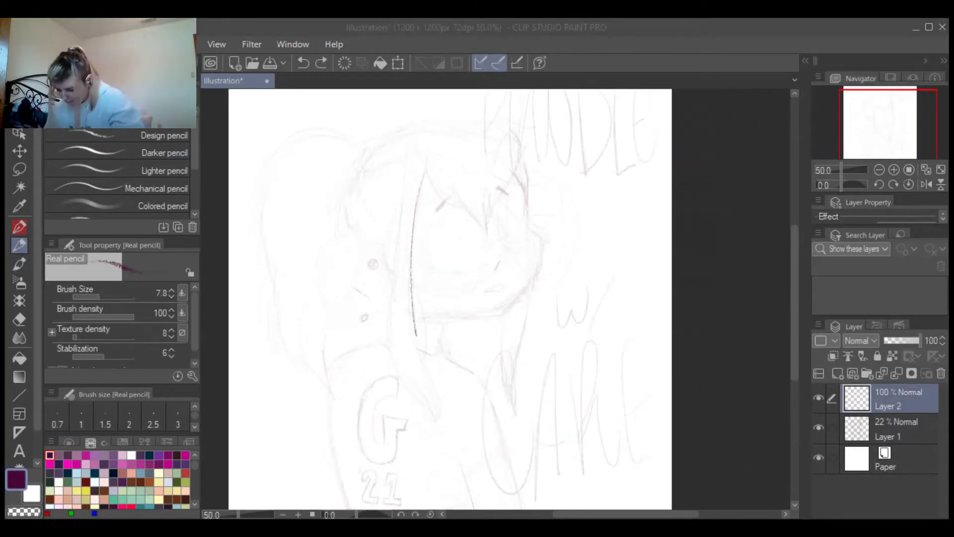
pyautogui.scroll(1, 552, 200)
pyautogui.scroll(3, 552, 200)
pyautogui.scroll(-3, 551, 200)
# Outline the remaining bangs above the far eye and the flat top edge of the hair
pyautogui.press('e')
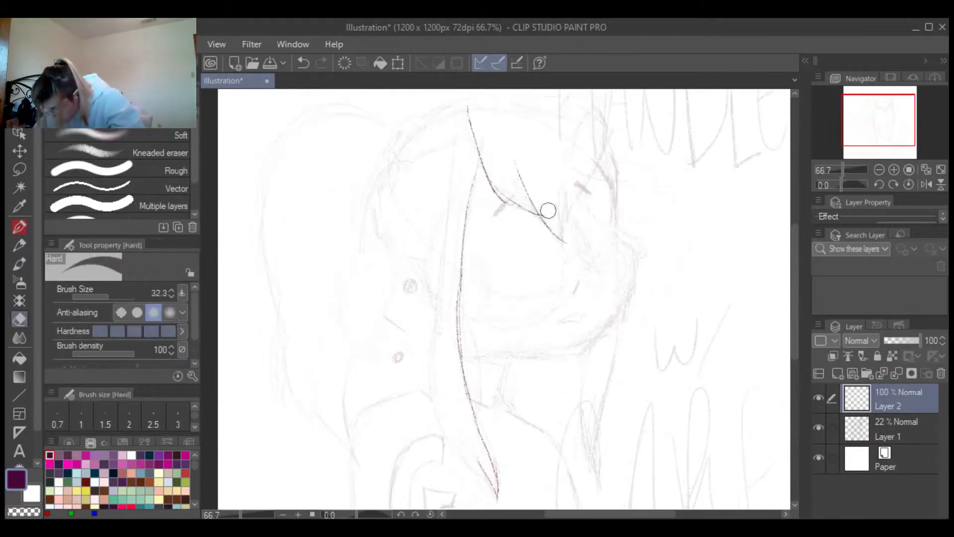
pyautogui.scroll(3, 552, 200)
pyautogui.scroll(-3, 537, 330)
pyautogui.press('p')
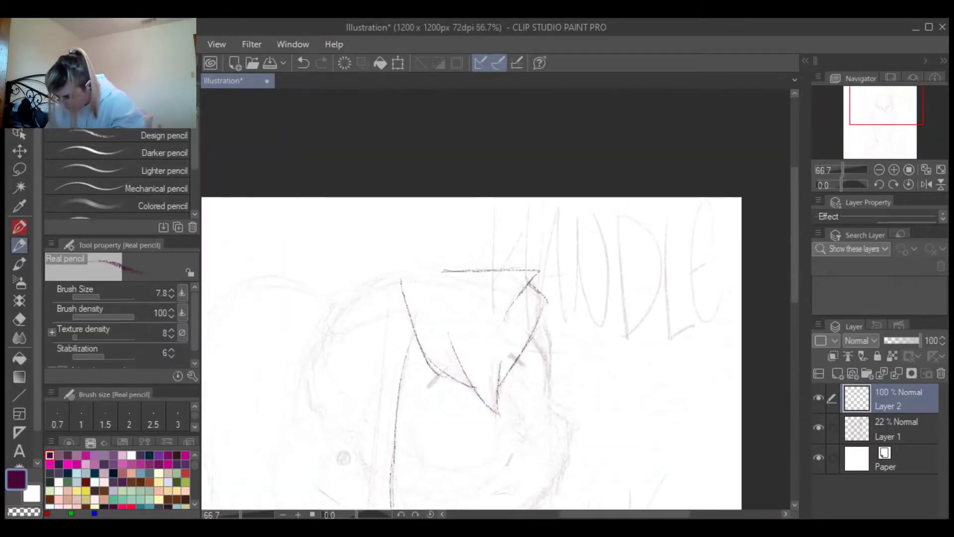
pyautogui.scroll(-1, 355, 330)
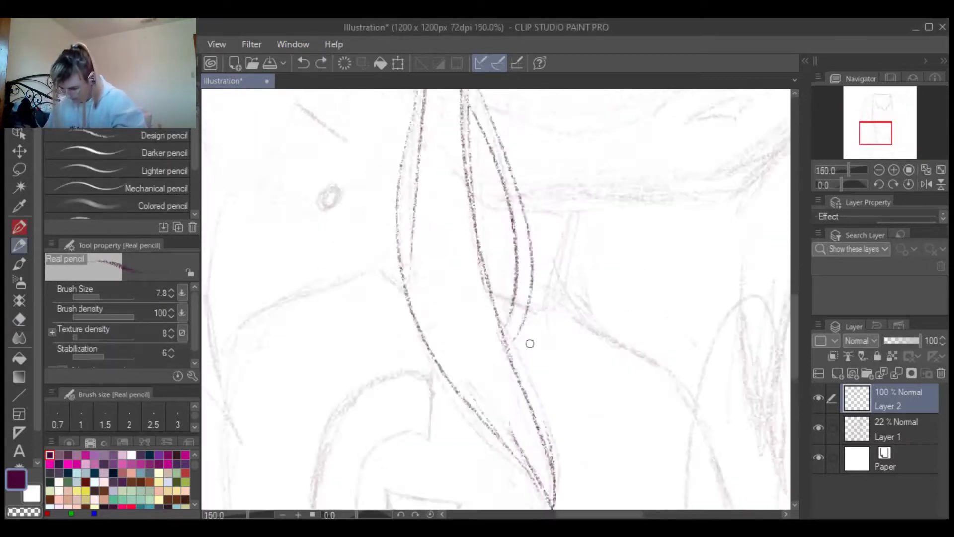
# Undo the inner curve of the small lock beside the long front strand and redraw it as a narrow leaf shape
pyautogui.hotkey('ctrl', 'z')
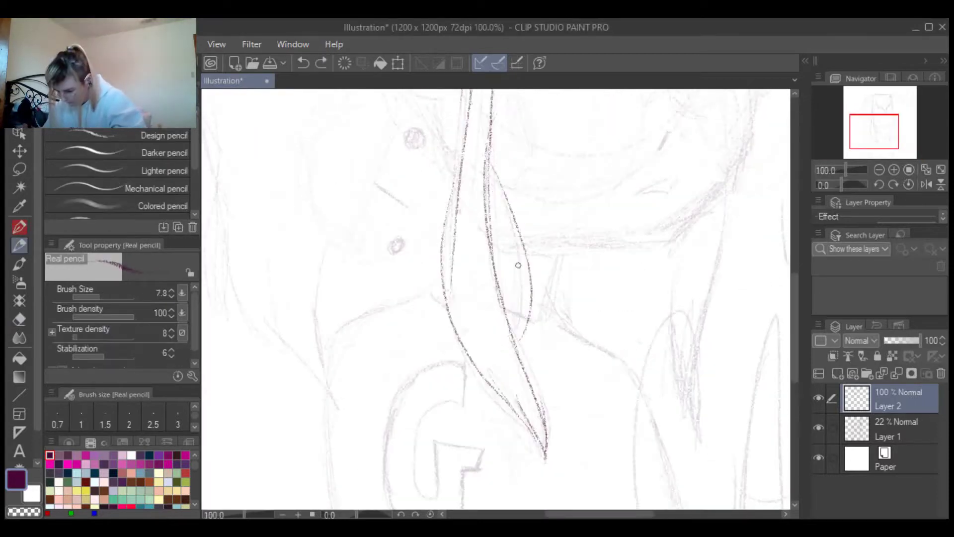
pyautogui.moveTo(522, 358); pyautogui.dragTo(490, 166)
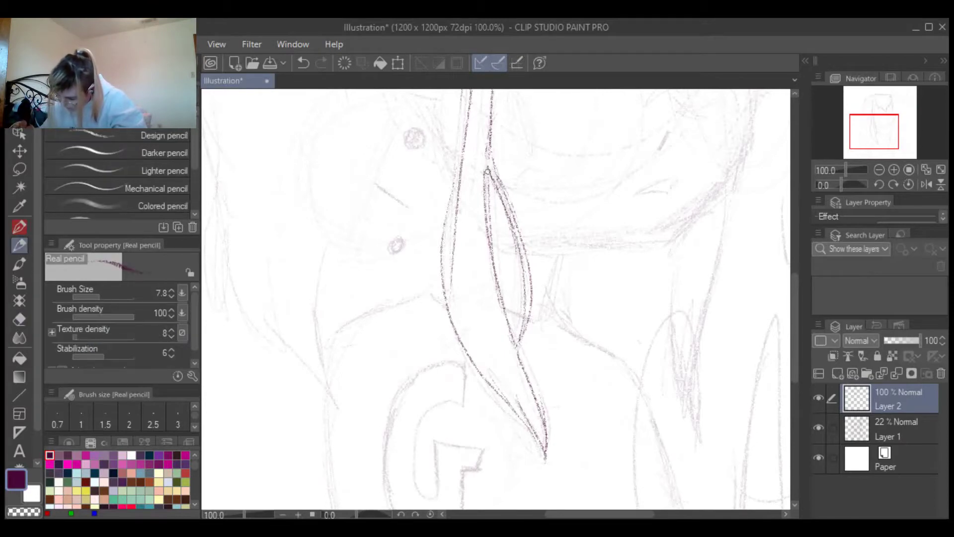
pyautogui.hotkey('ctrl', '-')
pyautogui.hotkey('ctrl', '-')
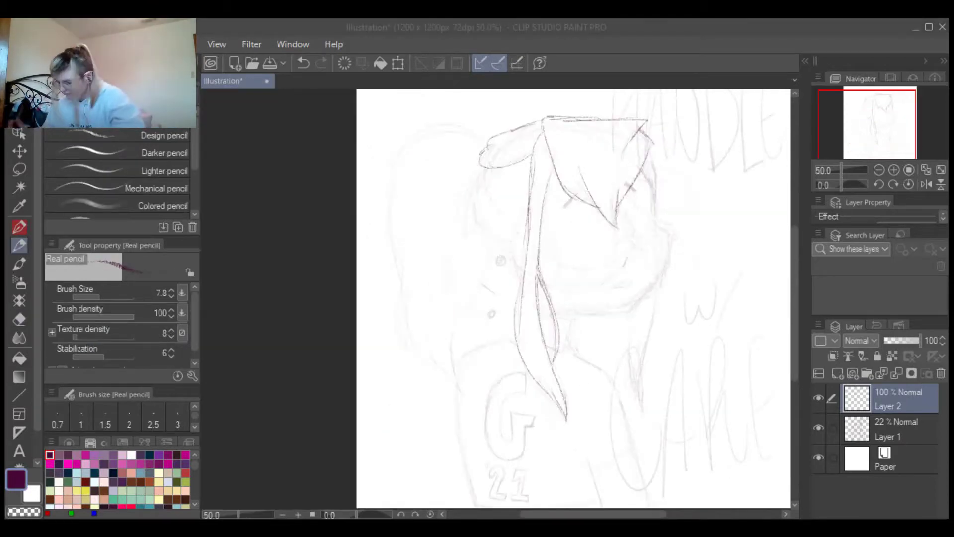
# Outline the back of the head, the large round ear, the jaw and neck, and the far hair lock
pyautogui.scroll(3, 520, 324)
pyautogui.scroll(-3, 535, 210)
pyautogui.scroll(2, 534, 210)
pyautogui.scroll(-1, 535, 210)
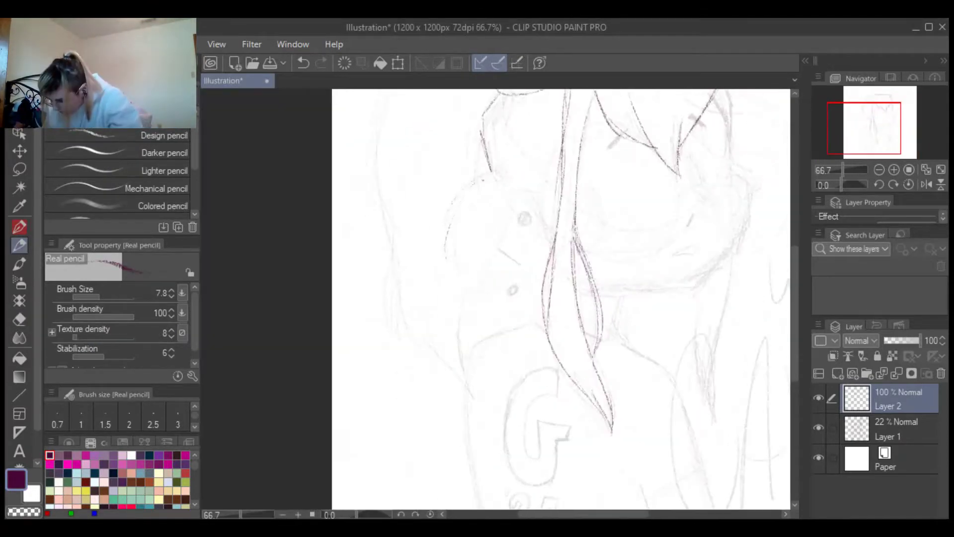
pyautogui.moveTo(491, 171); pyautogui.dragTo(350, 196)
pyautogui.moveTo(497, 274)
pyautogui.mouseDown()
pyautogui.moveTo(477, 333)
pyautogui.moveTo(569, 253)
pyautogui.mouseUp()
pyautogui.moveTo(783, 235)
pyautogui.mouseDown()
pyautogui.moveTo(636, 249)
pyautogui.moveTo(503, 244)
pyautogui.mouseUp()
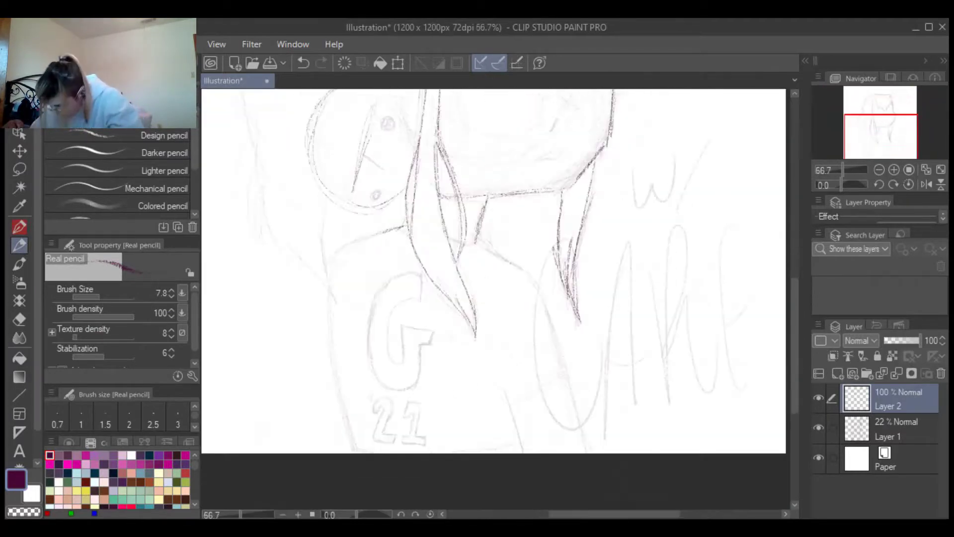
# Trace the shoulders, the sides of the shirt and the G on its front over the faded sketch
pyautogui.scroll(3, 414, 317)
pyautogui.moveTo(462, 377); pyautogui.dragTo(393, 397)
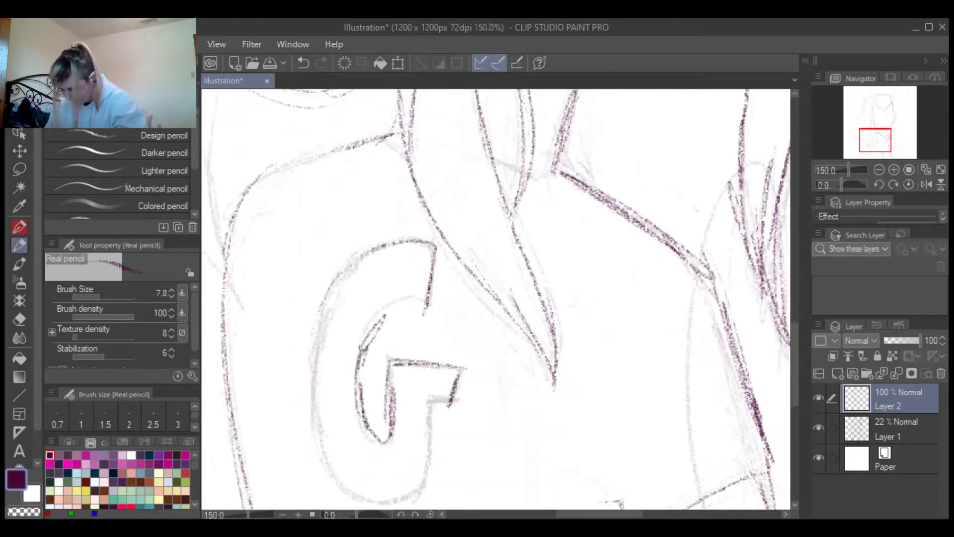
pyautogui.scroll(-3, 447, 348)
pyautogui.scroll(5, 444, 407)
# Trace the outlined 2 beneath the G on the shirt over the faded sketch
pyautogui.moveTo(549, 261)
pyautogui.mouseDown()
pyautogui.moveTo(547, 184)
pyautogui.moveTo(532, 390)
pyautogui.mouseUp()
pyautogui.moveTo(572, 233); pyautogui.dragTo(526, 403)
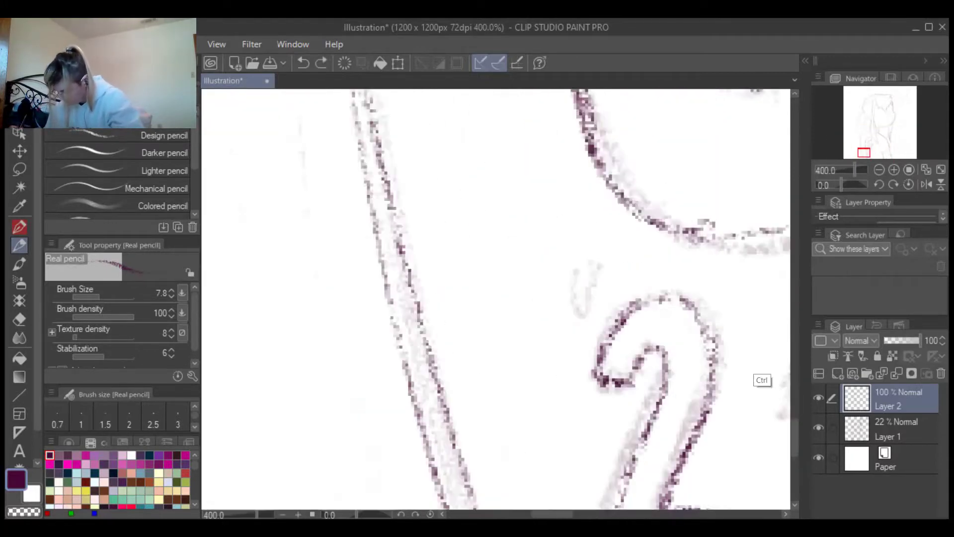
pyautogui.moveTo(596, 263); pyautogui.dragTo(527, 447)
pyautogui.moveTo(571, 239); pyautogui.dragTo(517, 279)
pyautogui.moveTo(531, 156); pyautogui.dragTo(502, 214)
# Trace the apostrophe and the outlined 1, redrawing the 1's flag at a slant after undoing the first version
pyautogui.scroll(-3, 447, 323)
pyautogui.moveTo(348, 273); pyautogui.dragTo(328, 380)
pyautogui.moveTo(343, 383); pyautogui.dragTo(390, 376)
pyautogui.moveTo(314, 333); pyautogui.dragTo(395, 406)
pyautogui.moveTo(382, 276); pyautogui.dragTo(352, 341)
pyautogui.scroll(-4, 447, 323)
pyautogui.scroll(4, 518, 352)
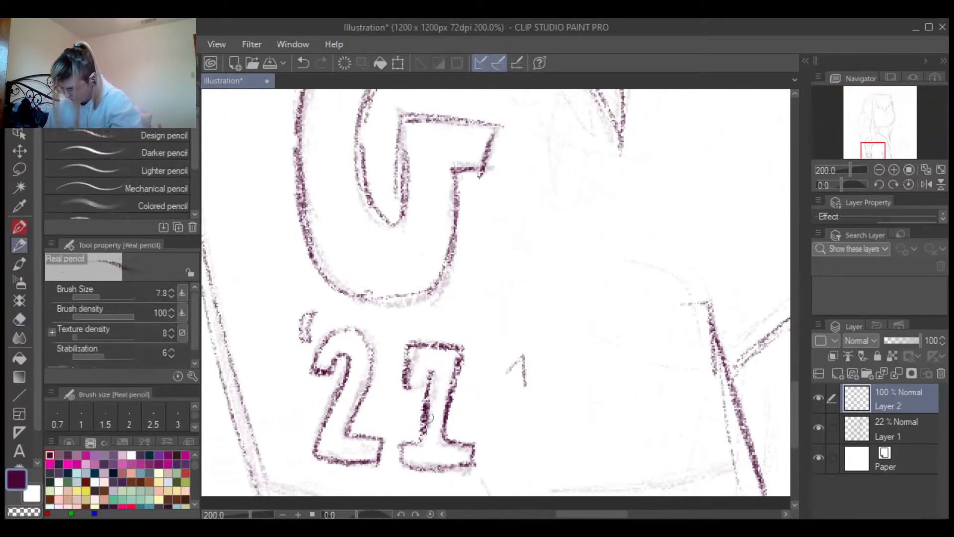
pyautogui.hotkey('ctrl', 'z')
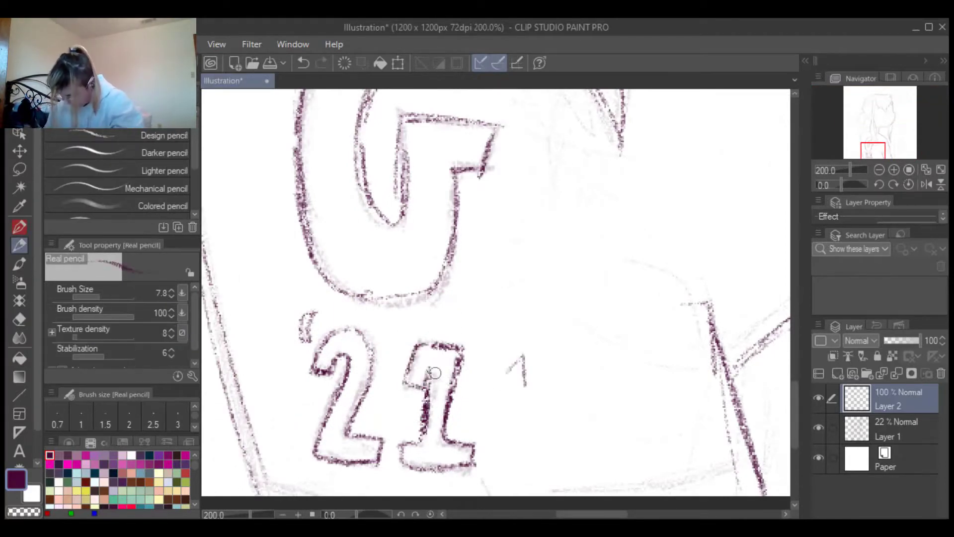
# Draw the neckline between the neck and the front strand, and outline the ponytail down to the shoulder
pyautogui.scroll(-4, 435, 373)
pyautogui.moveTo(448, 299); pyautogui.dragTo(353, 245)
pyautogui.scroll(3, 393, 267)
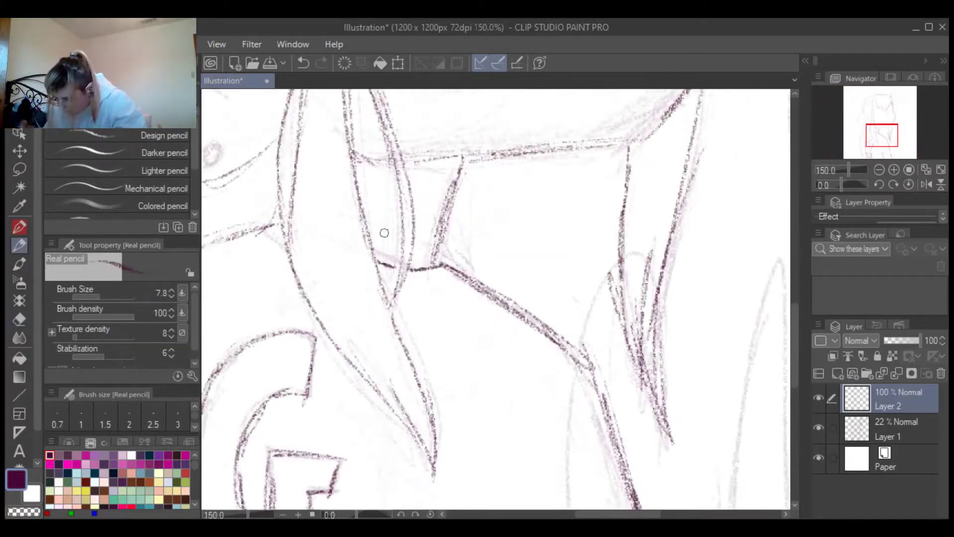
pyautogui.scroll(-3, 392, 267)
pyautogui.scroll(3, 434, 380)
pyautogui.hotkey('ctrl', 'z')
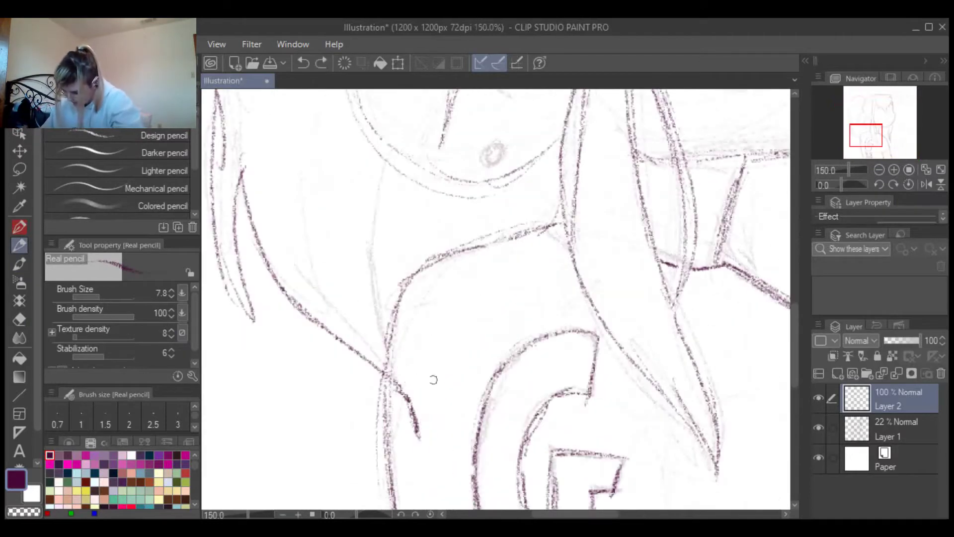
pyautogui.scroll(-4, 394, 233)
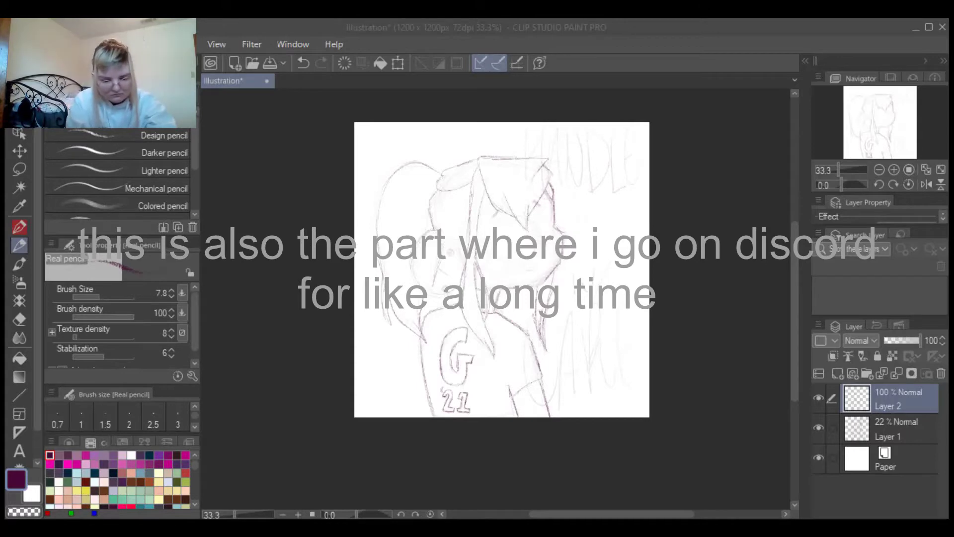
# Draw the near eye with its brow, slit pupil and dotted lower lashes, plus the small nose and mouth
pyautogui.hotkey('ctrl', '+')
pyautogui.hotkey('ctrl', '+')
pyautogui.hotkey('ctrl', '+')
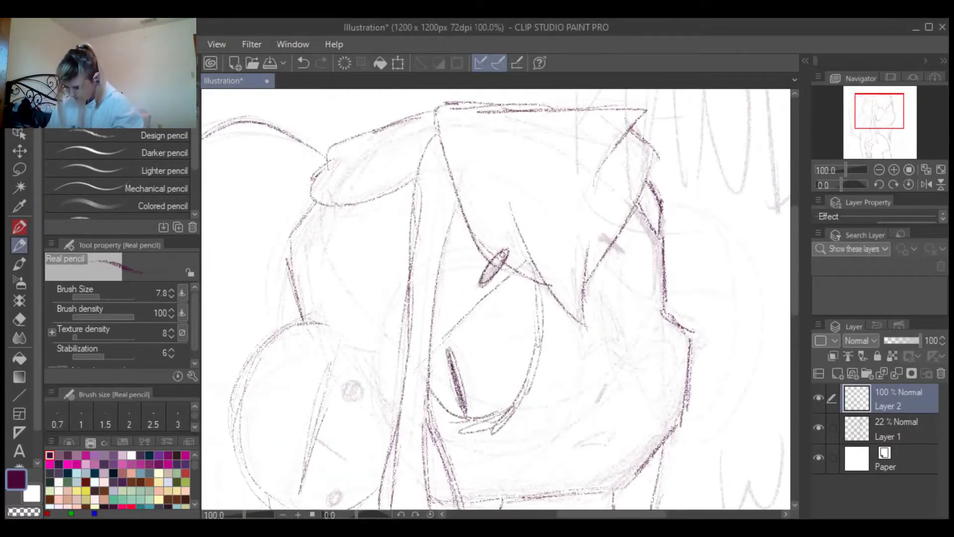
pyautogui.scroll(2, 455, 318)
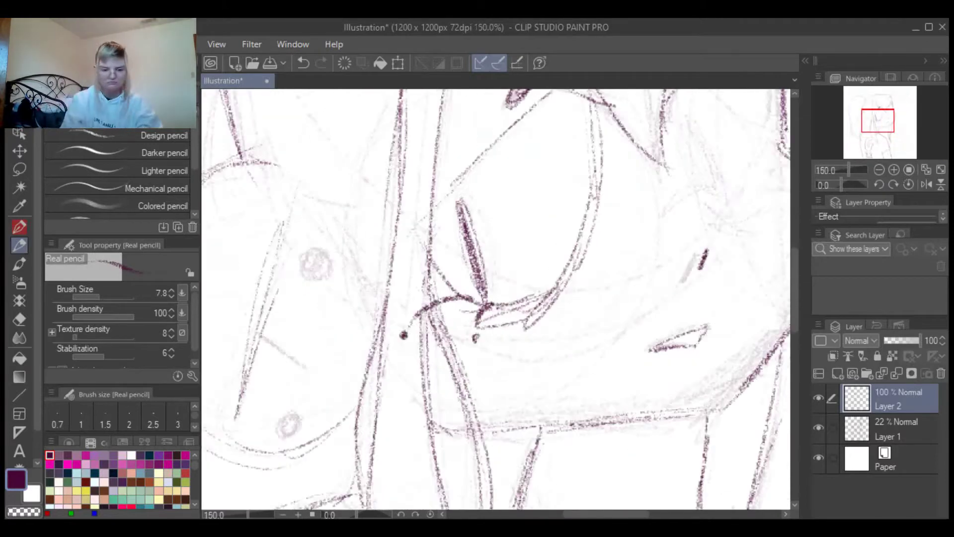
pyautogui.scroll(-3, 391, 363)
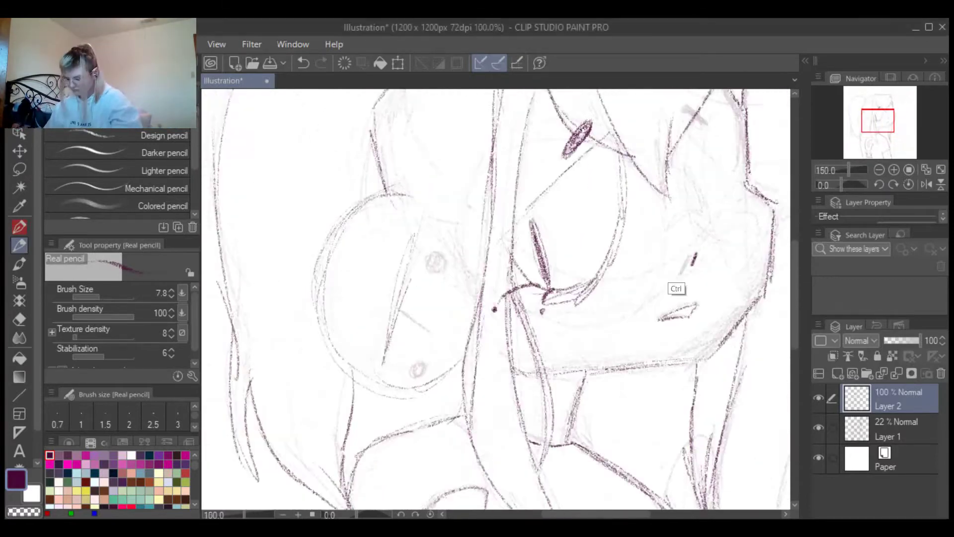
# Draw the far eye's outline with a slanted upper lid and a shaded slit pupil
pyautogui.scroll(3, 391, 363)
pyautogui.scroll(-2, 490, 288)
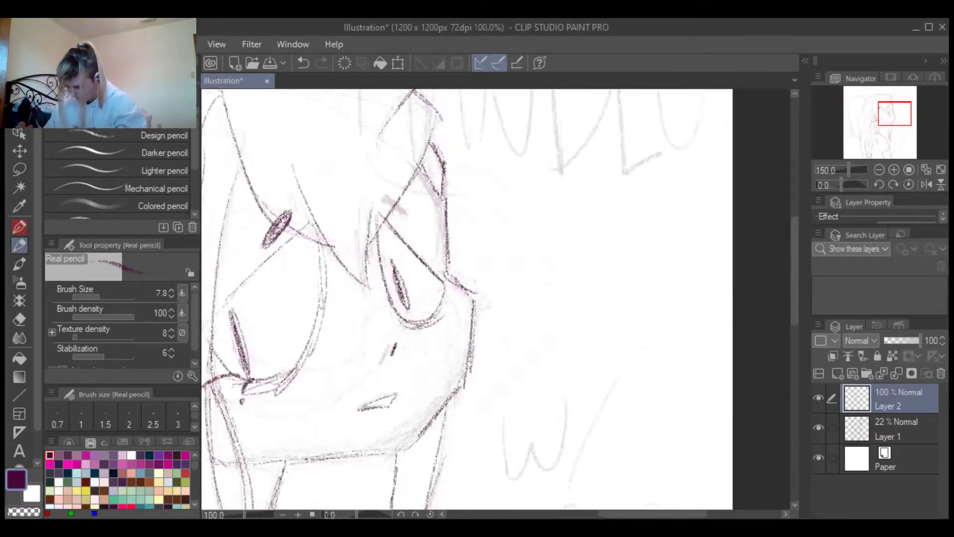
pyautogui.scroll(3, 491, 288)
# Draw the slanted inner line, the two shaded dots and the short diagonal line inside the large round ear
pyautogui.scroll(-2, 491, 289)
pyautogui.scroll(3, 490, 289)
pyautogui.scroll(-1, 486, 157)
pyautogui.scroll(-1, 485, 157)
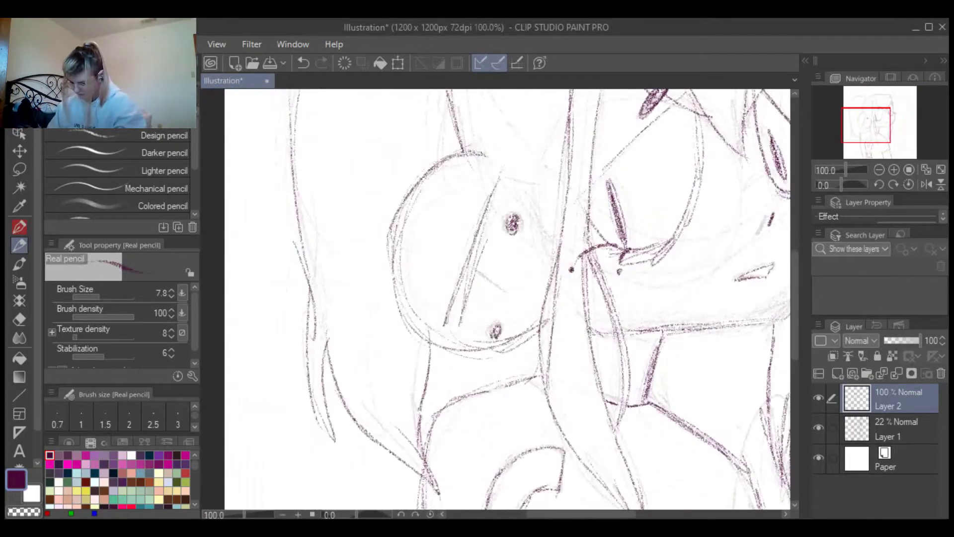
pyautogui.hotkey('ctrl', 'y')
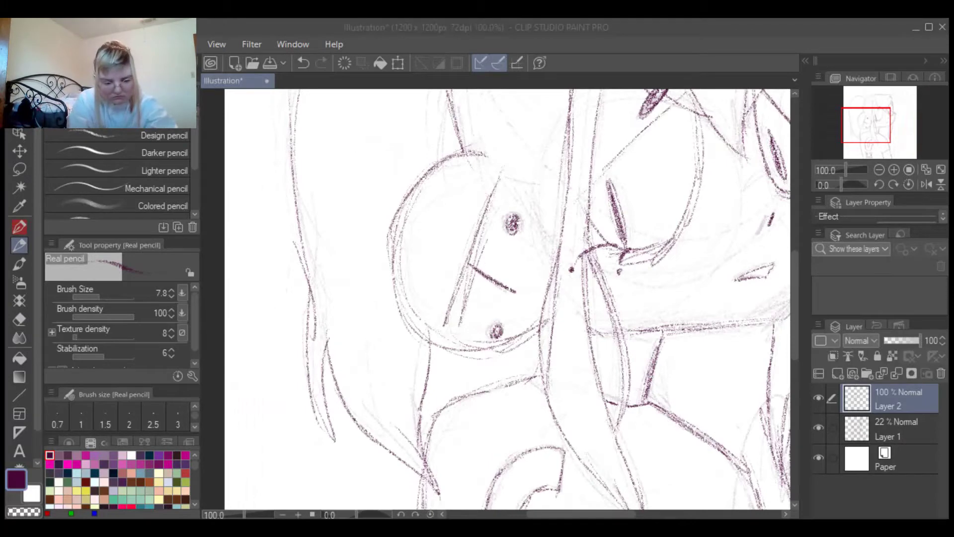
# Close the ear's inner edge against the front strand and add curved lashes ending in dots to the far eye
pyautogui.scroll(-1, 560, 270)
pyautogui.scroll(2, 560, 270)
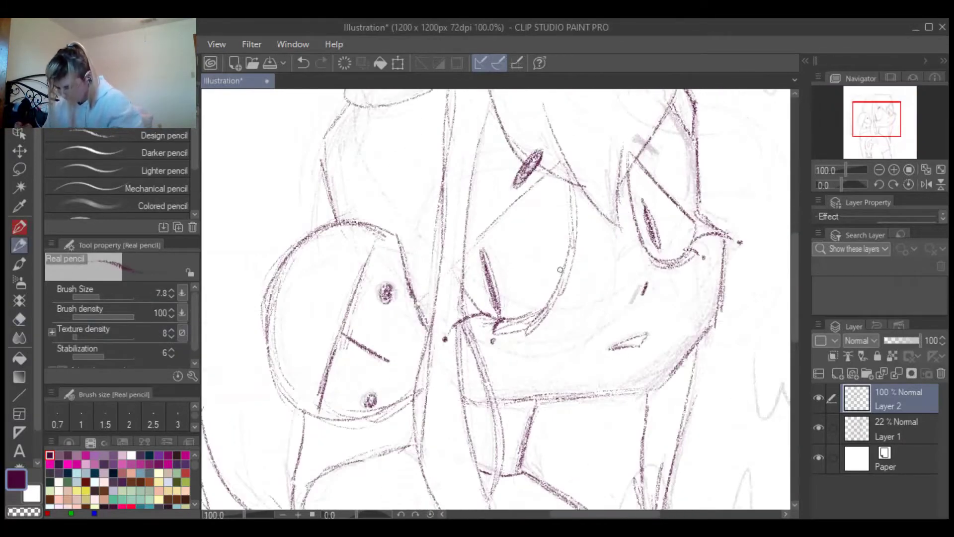
pyautogui.scroll(-1, 455, 330)
pyautogui.scroll(1, 455, 330)
pyautogui.scroll(-1, 460, 329)
pyautogui.scroll(1, 352, 362)
pyautogui.scroll(-1, 351, 362)
# Trace the tall HANDLE lettering beside the head over the faded sketch
pyautogui.moveTo(351, 363); pyautogui.dragTo(258, 462)
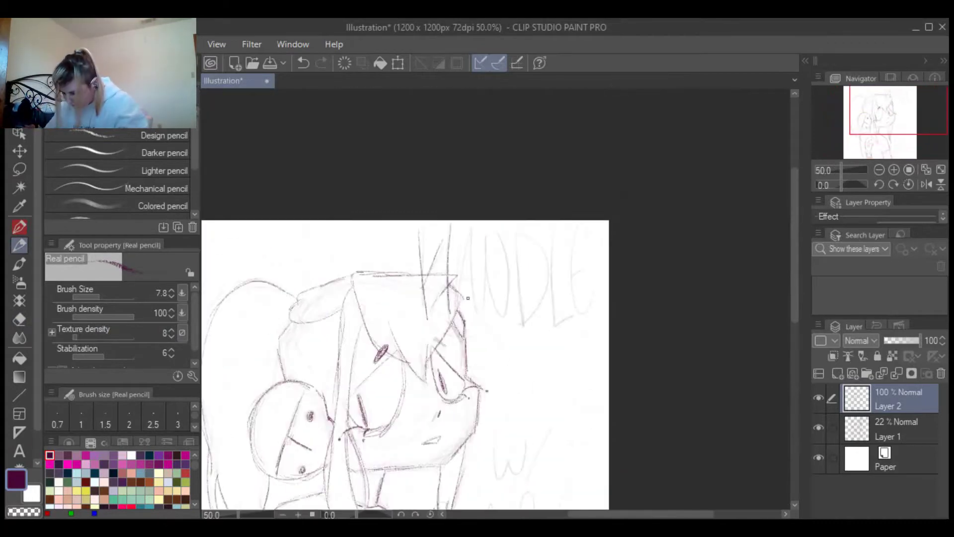
pyautogui.press('e')
pyautogui.press('p')
pyautogui.scroll(1, 562, 228)
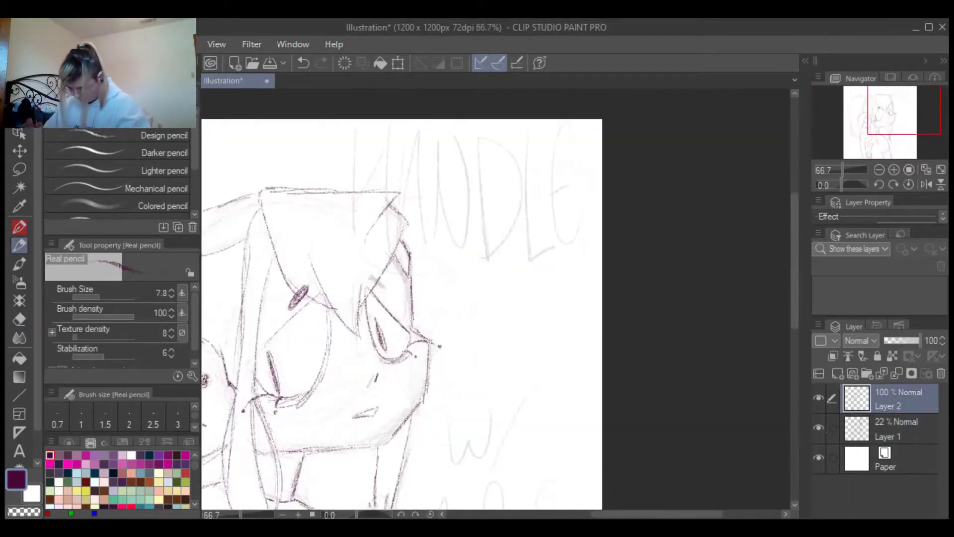
pyautogui.moveTo(342, 227); pyautogui.dragTo(286, 403)
pyautogui.moveTo(378, 234); pyautogui.dragTo(450, 402)
pyautogui.moveTo(537, 258); pyautogui.dragTo(582, 417)
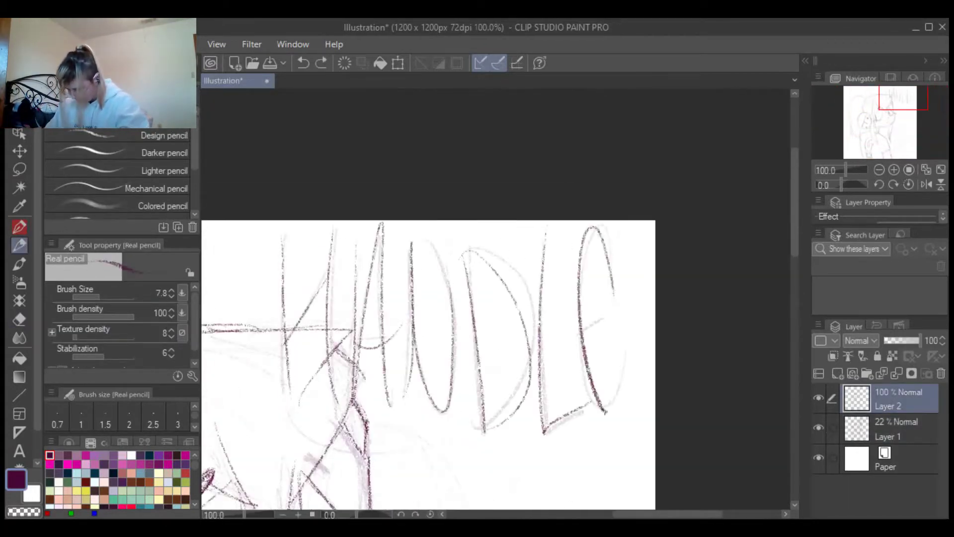
pyautogui.moveTo(596, 229); pyautogui.dragTo(621, 318)
# Draw the "w/" slightly above its sketched position and trace the tall CARE lettering beneath it
pyautogui.scroll(-2, 621, 222)
pyautogui.scroll(2, 487, 363)
pyautogui.moveTo(447, 422); pyautogui.dragTo(479, 157)
pyautogui.moveTo(351, 159); pyautogui.dragTo(394, 277)
pyautogui.moveTo(611, 388); pyautogui.dragTo(646, 199)
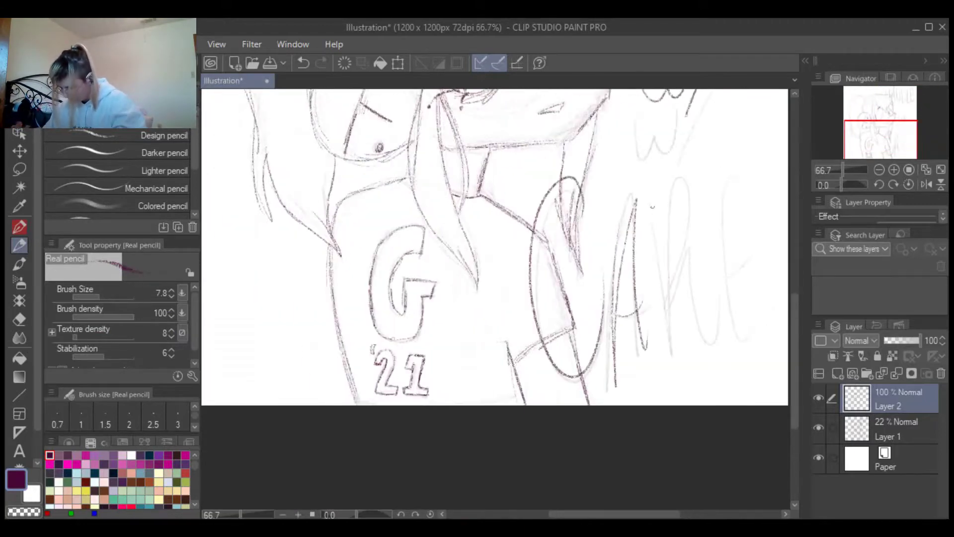
pyautogui.moveTo(656, 348); pyautogui.dragTo(721, 179)
pyautogui.scroll(-1, 495, 234)
pyautogui.scroll(5, 494, 233)
pyautogui.scroll(1, 495, 234)
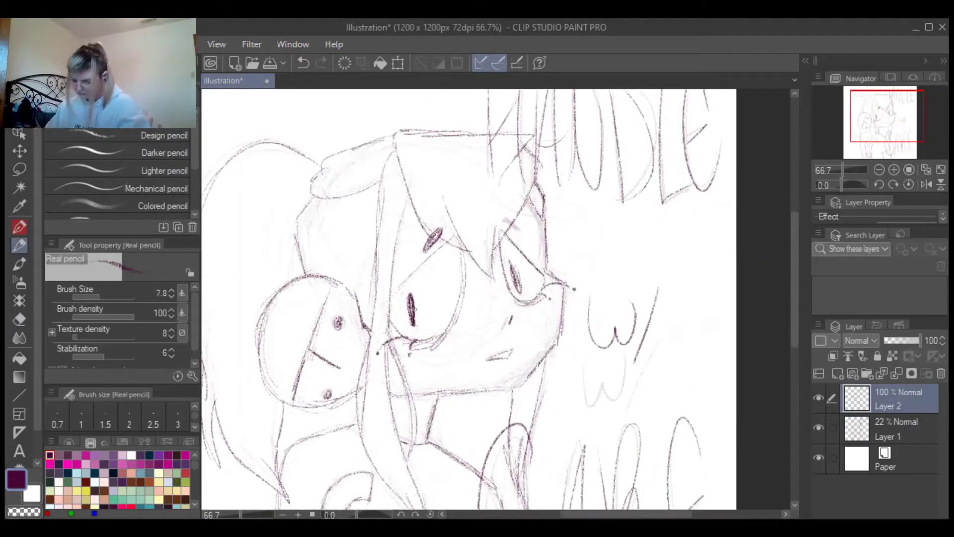
# Add a shaded oval eyebrow above the far eye and sketch large round glasses around both eyes, with side arms
pyautogui.scroll(2, 495, 234)
pyautogui.scroll(-2, 494, 234)
pyautogui.hotkey('ctrl', 'z')
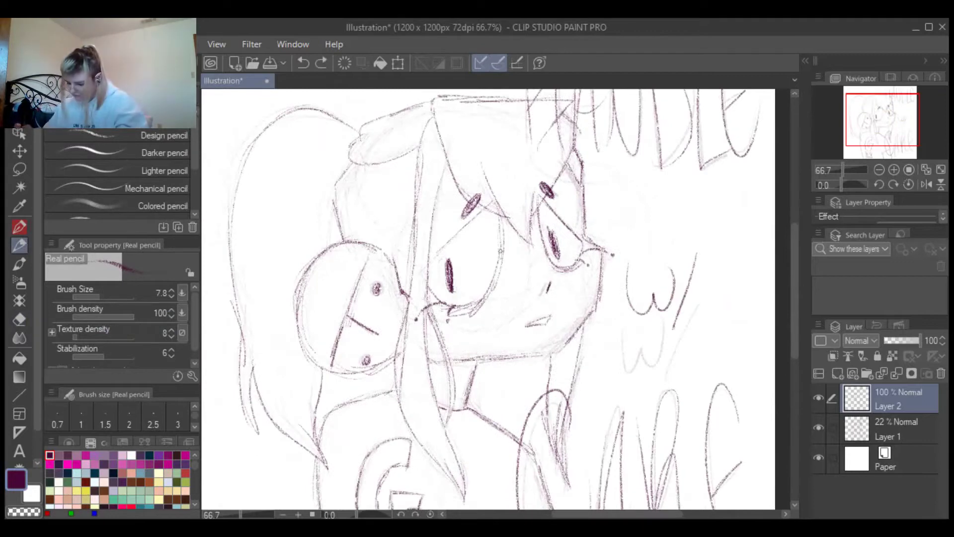
pyautogui.hotkey('ctrl', 'y')
pyautogui.hotkey('ctrl', 'y')
pyautogui.scroll(-3, 725, 251)
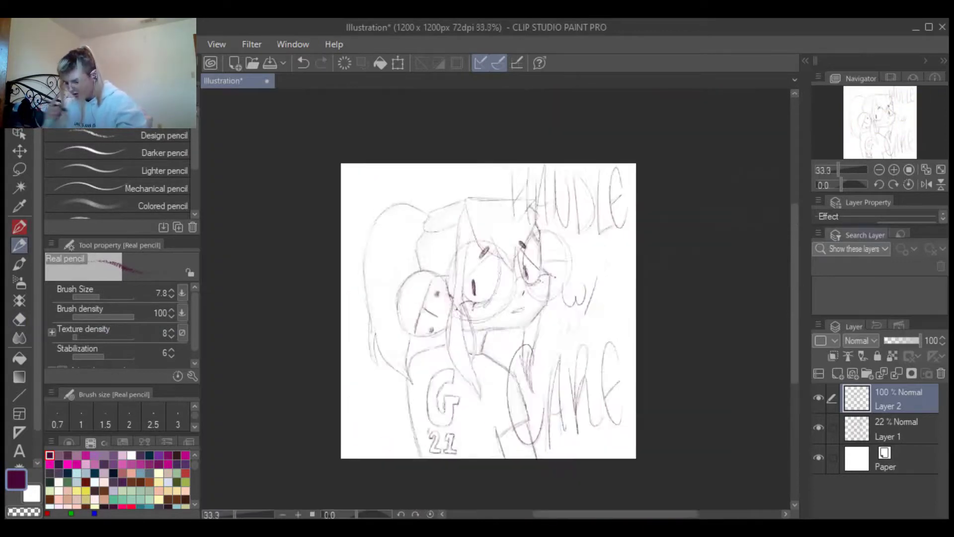
pyautogui.scroll(1, 631, 322)
# Tidy the lines where the near lens, jaw and front hair strand meet, checking the drawing in a mirrored view
pyautogui.press('h')
pyautogui.scroll(2, 702, 264)
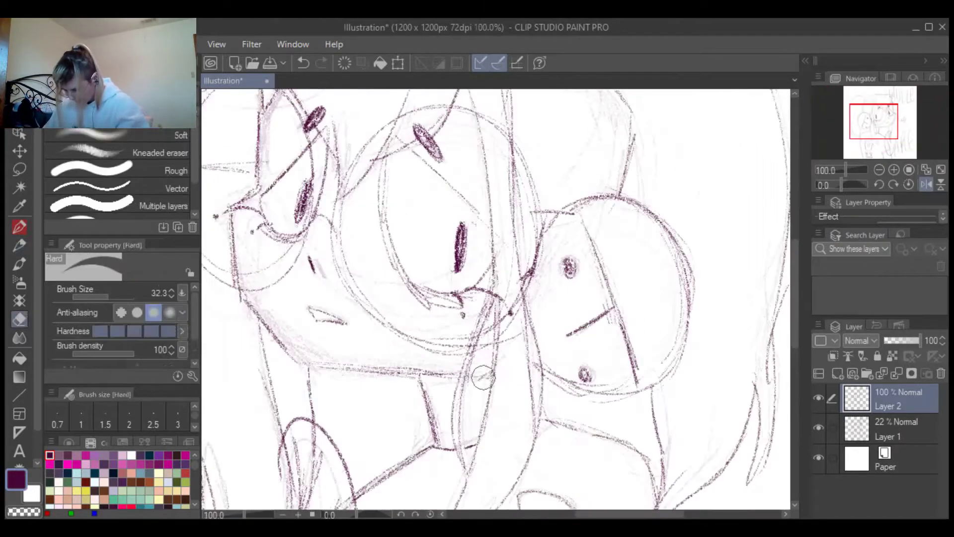
pyautogui.scroll(-5, 459, 303)
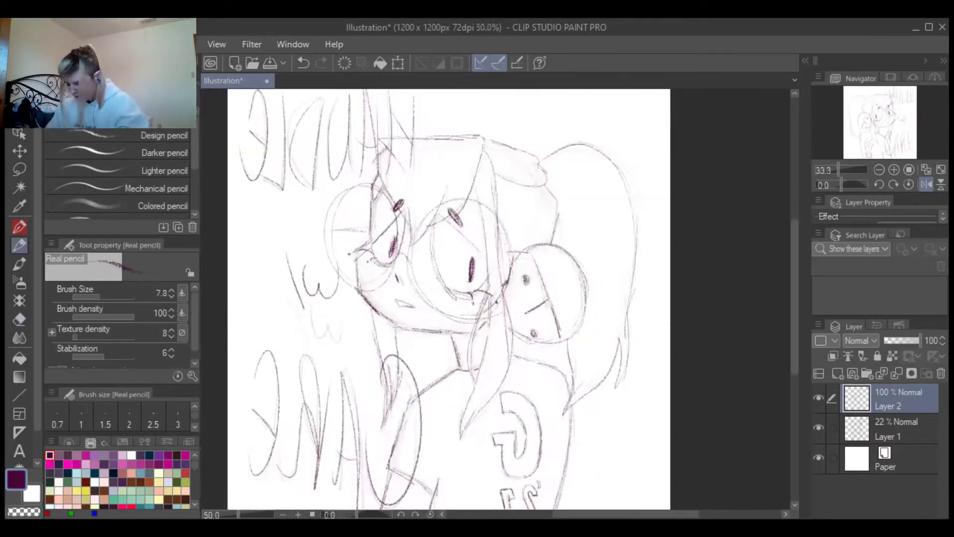
pyautogui.scroll(6, 460, 303)
pyautogui.scroll(-4, 460, 303)
pyautogui.hotkey('ctrl', '0')
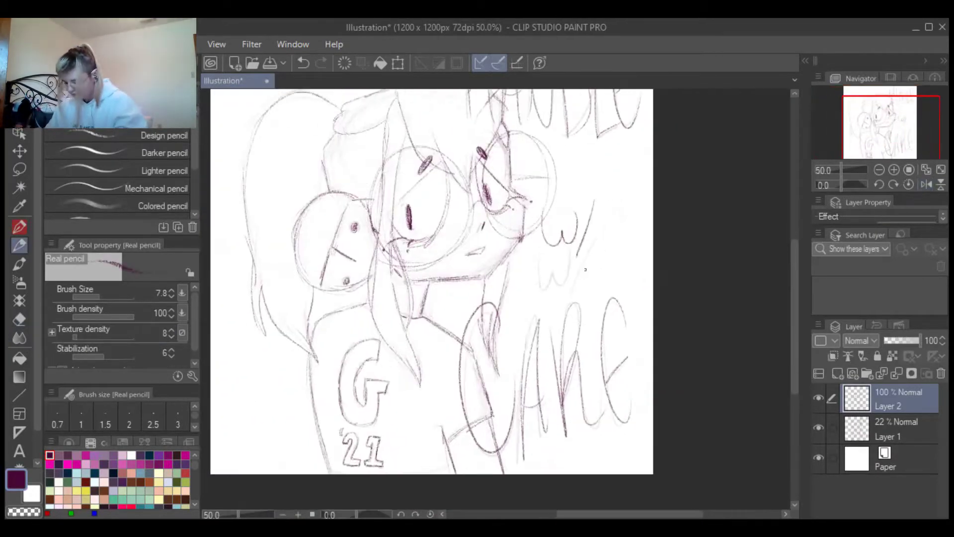
# Hide the faded rough sketch on Layer 1 and add a new layer above the pencil drawing
pyautogui.scroll(-2, 403, 256)
pyautogui.scroll(4, 403, 256)
pyautogui.scroll(-3, 402, 256)
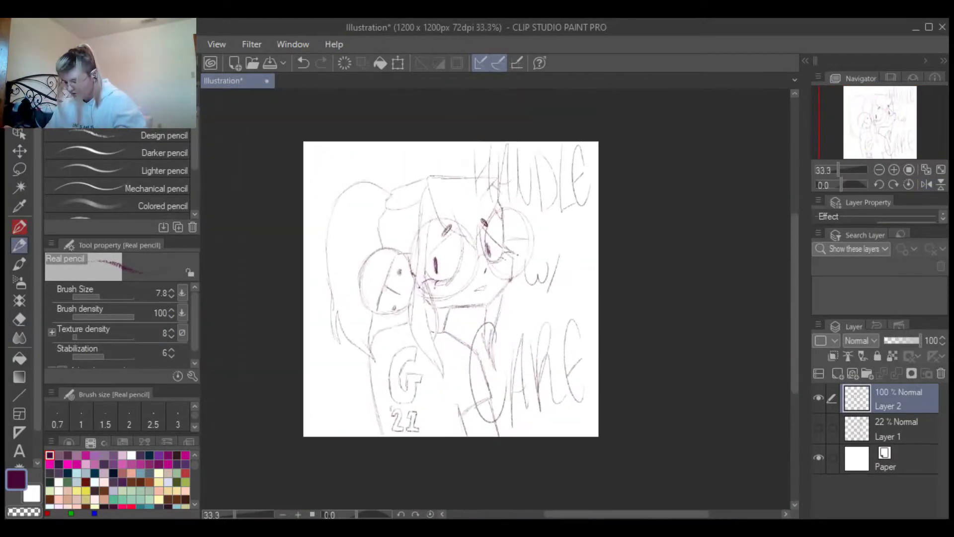
pyautogui.hotkey('ctrl', 'shift', 'n')
pyautogui.hotkey('ctrl', 'z')
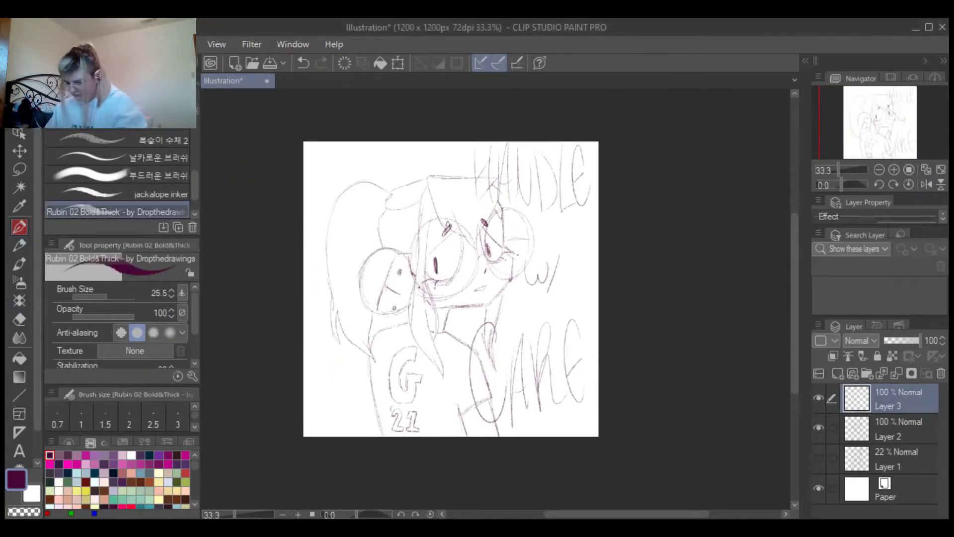
# Back on Layer 2, replace the oval eyebrows with larger tapered outlines that angle upward toward the middle of the forehead
pyautogui.scroll(3, 466, 280)
pyautogui.click(890, 429)
pyautogui.press('p')
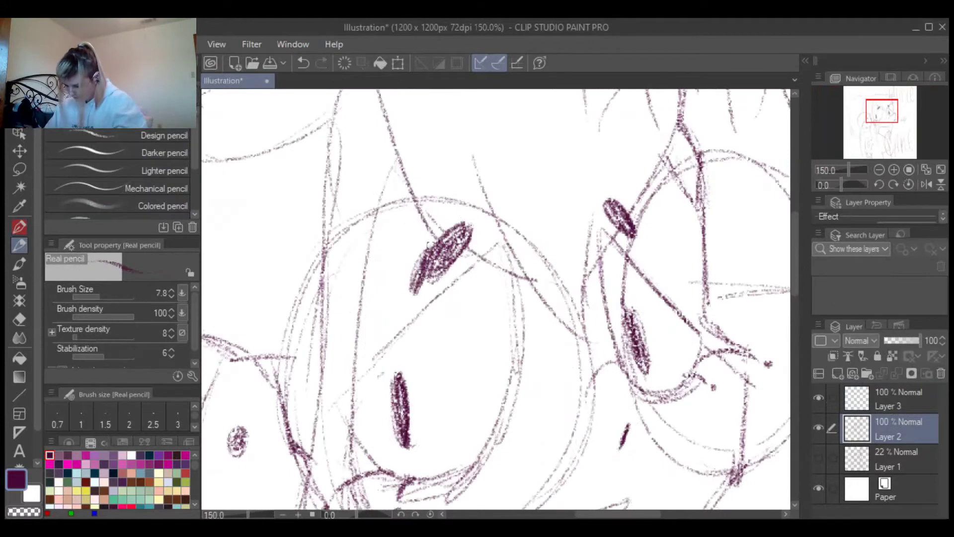
pyautogui.scroll(-1, 547, 308)
pyautogui.hotkey('ctrl', 'z')
pyautogui.scroll(2, 574, 292)
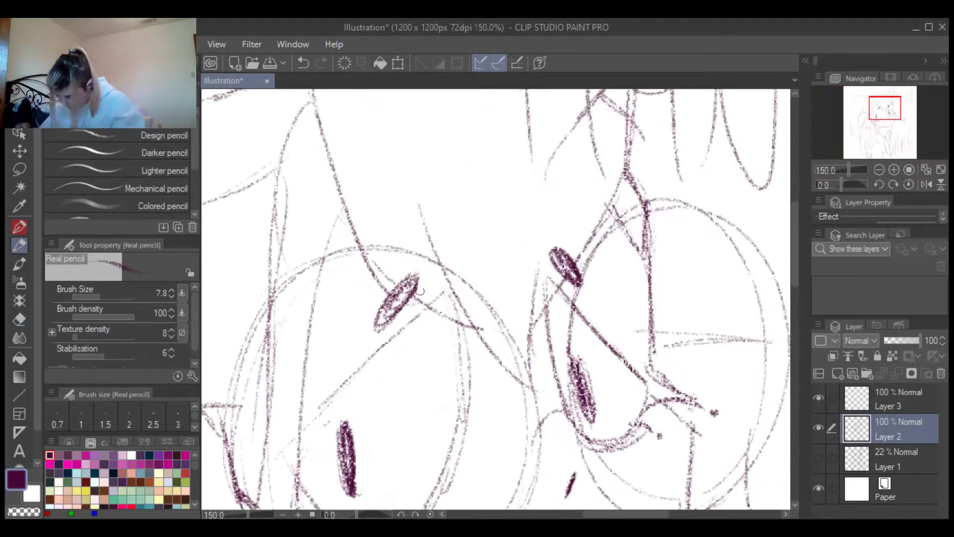
pyautogui.moveTo(360, 241); pyautogui.dragTo(492, 320)
pyautogui.scroll(-1, 426, 295)
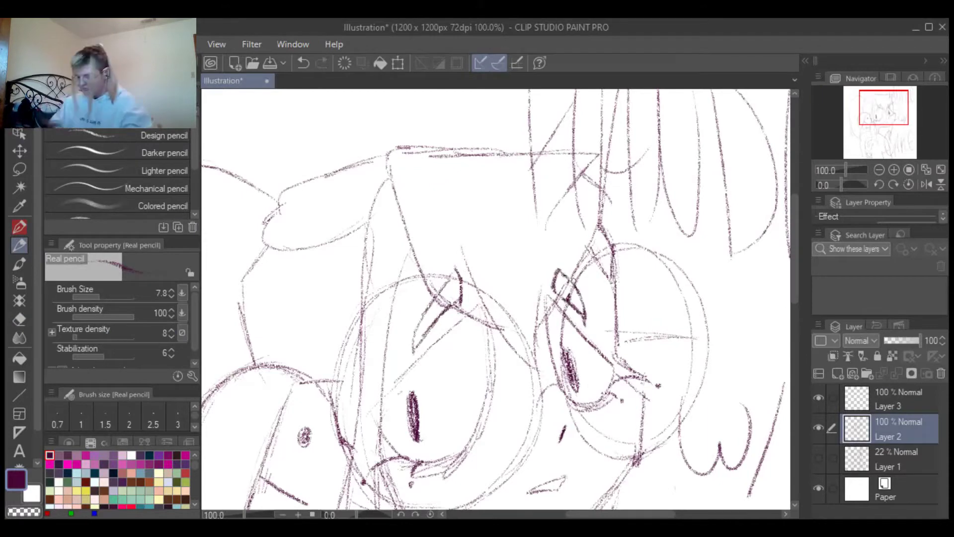
pyautogui.scroll(2, 596, 315)
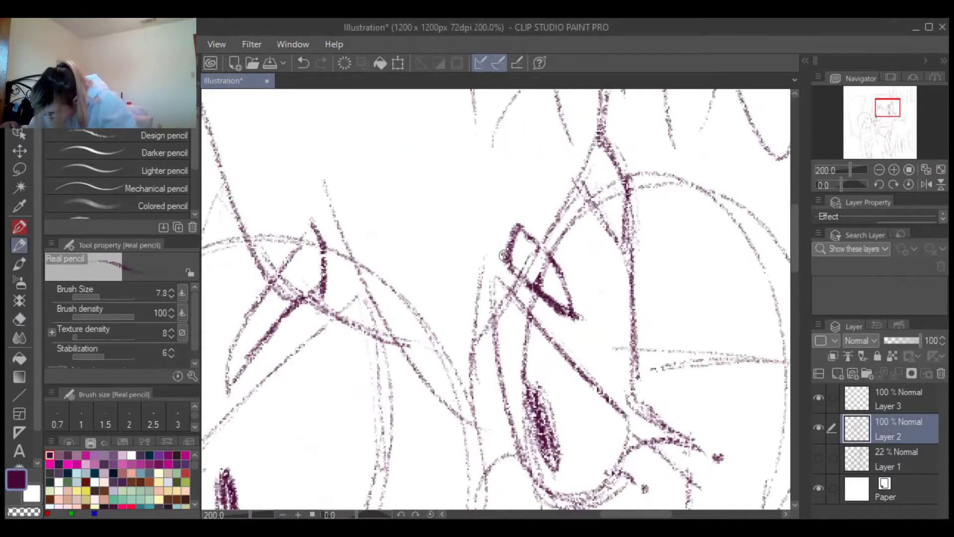
# Reshape and hatch both eyebrows into worried slants and redraw the nose as a short slanted dash
pyautogui.scroll(-4, 505, 255)
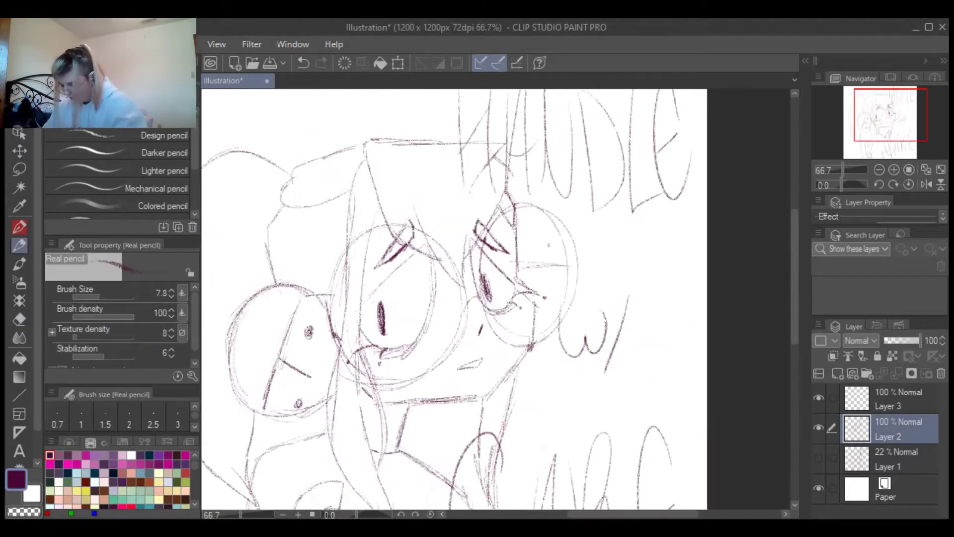
pyautogui.scroll(2, 553, 248)
pyautogui.hotkey('ctrl', 'z')
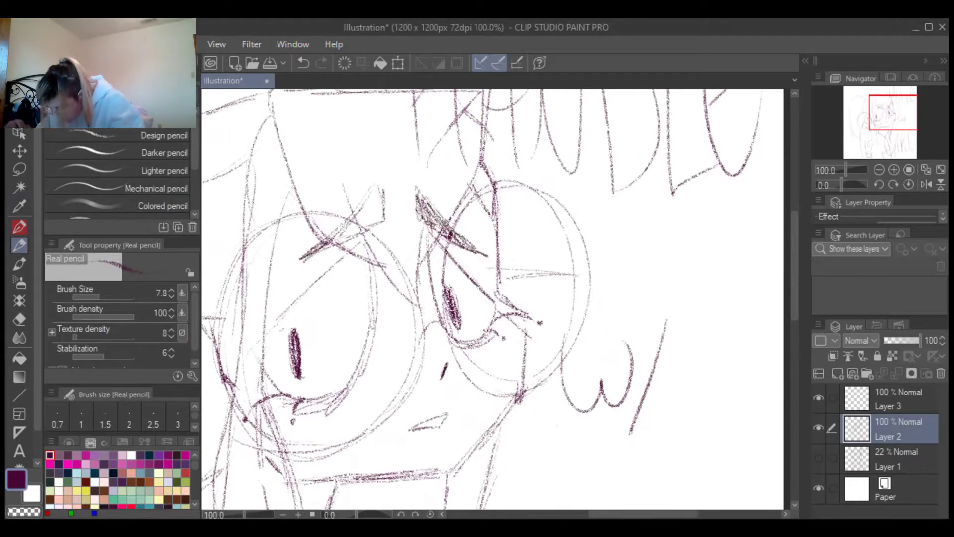
pyautogui.scroll(-2, 412, 276)
pyautogui.scroll(1, 413, 276)
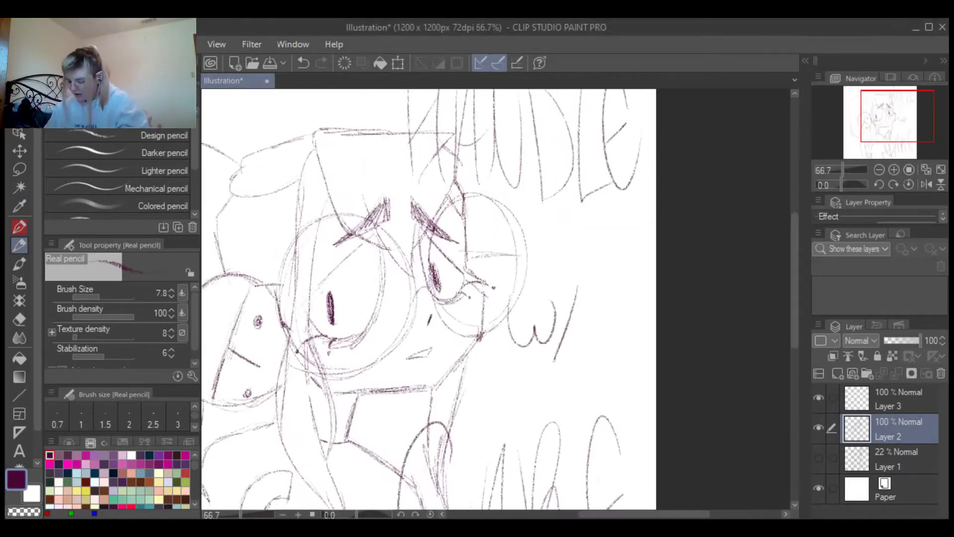
pyautogui.scroll(-2, 497, 298)
pyautogui.scroll(2, 497, 298)
# Try to shift the near eye slightly toward the nose
pyautogui.press('m')
pyautogui.hotkey('ctrl', 't')
pyautogui.moveTo(423, 278); pyautogui.dragTo(438, 276)
pyautogui.press('Return')
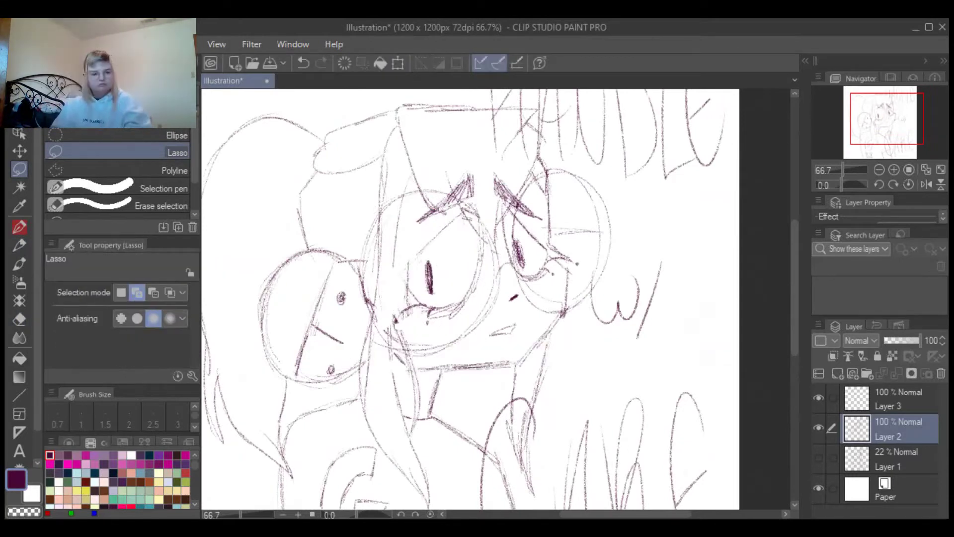
# Erase both narrow pupils, draw larger hatched irises under slanted lids and darken the near eye's upper lid
pyautogui.press('e')
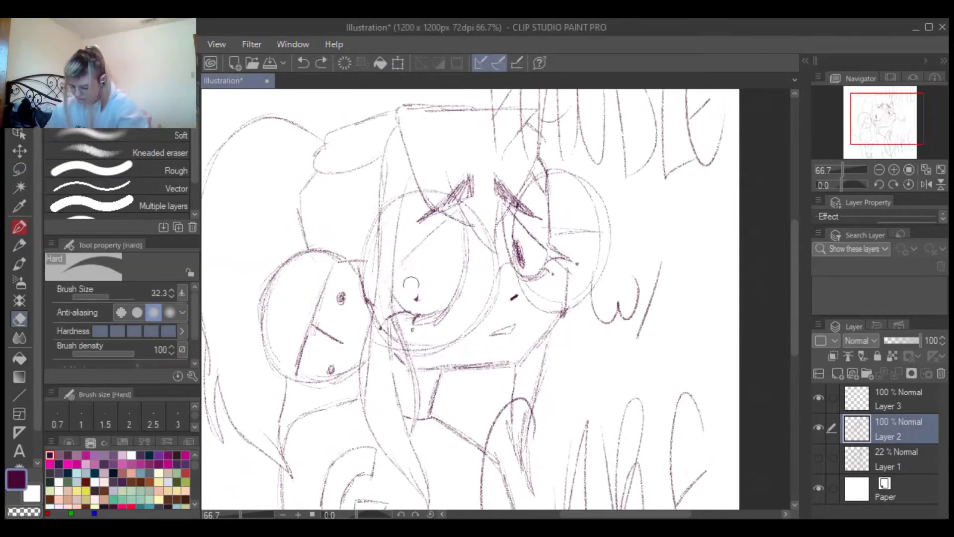
pyautogui.press('p')
pyautogui.press('Delete')
pyautogui.moveTo(428, 265); pyautogui.dragTo(395, 302)
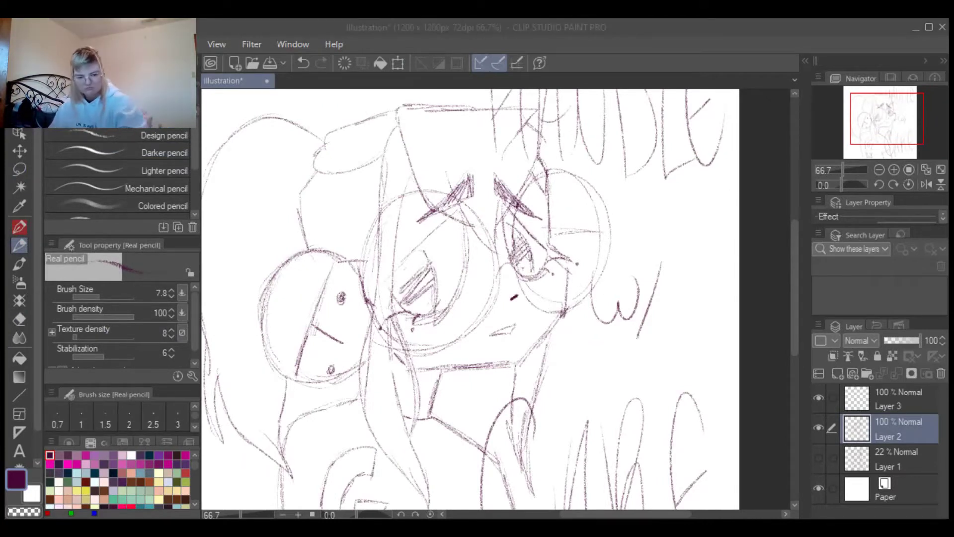
pyautogui.hotkey('ctrl', '0')
pyautogui.press('h')
pyautogui.press('h')
pyautogui.scroll(3, 462, 284)
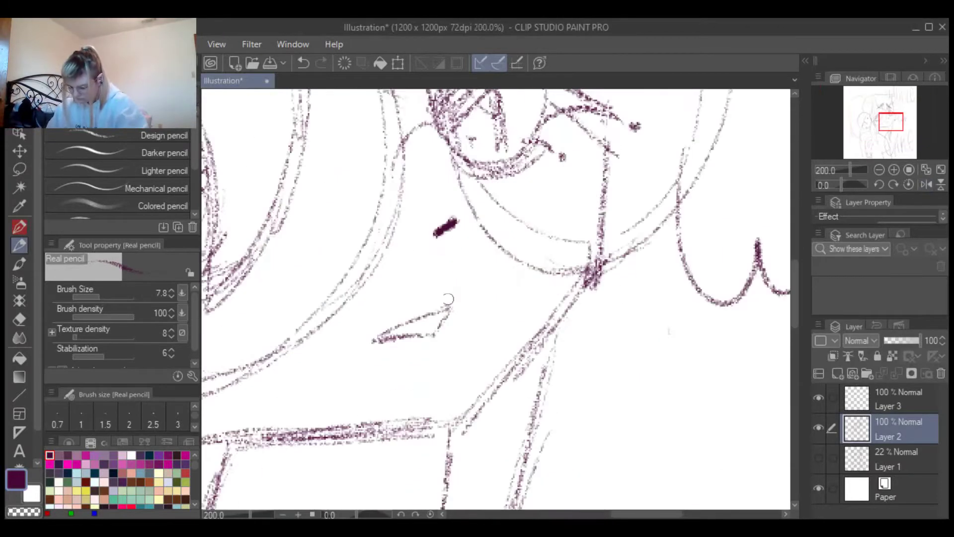
pyautogui.scroll(-2, 462, 284)
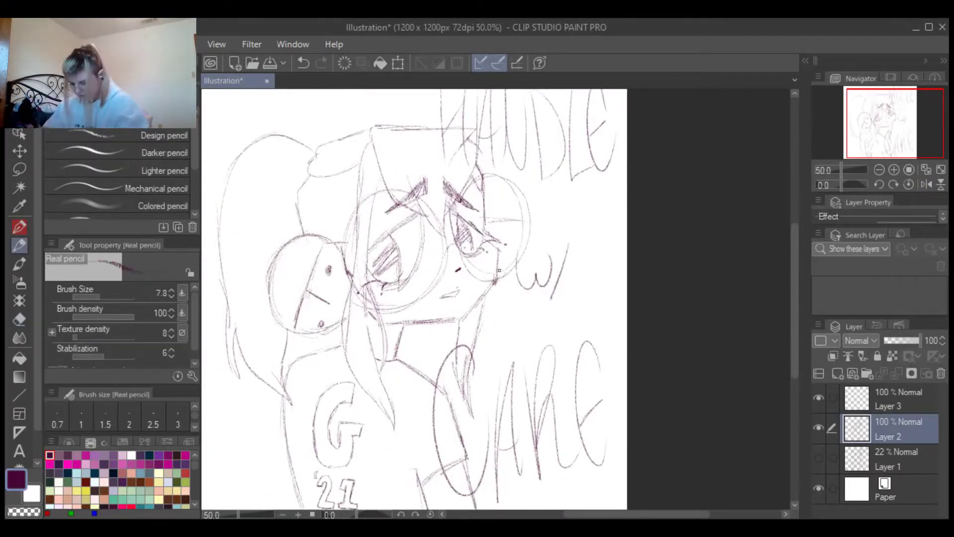
# Try to adjust the lassoed near eye with a Scale/Rotate transform
pyautogui.press('m')
pyautogui.hotkey('ctrl', 't')
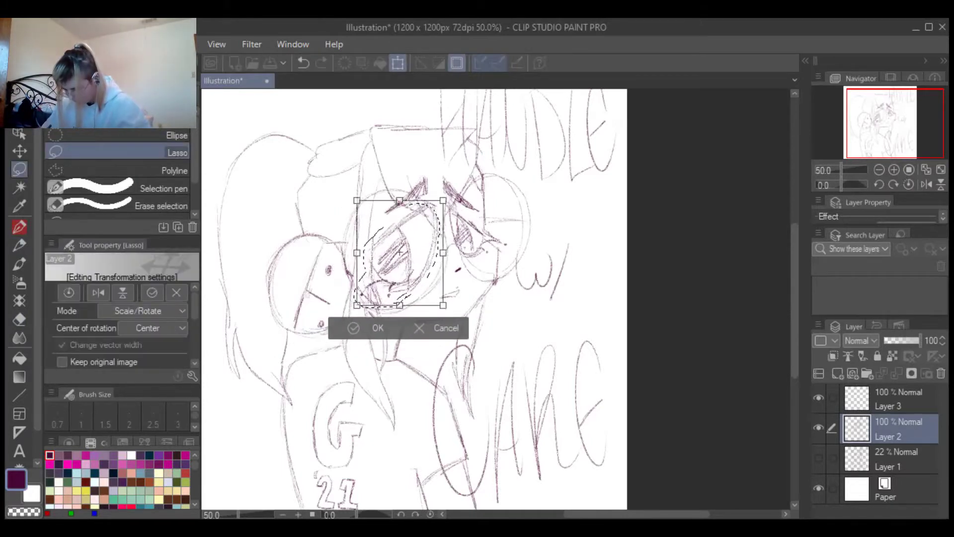
pyautogui.press('Return')
pyautogui.hotkey('ctrl', 't')
pyautogui.press('Return')
pyautogui.hotkey('ctrl', 'd')
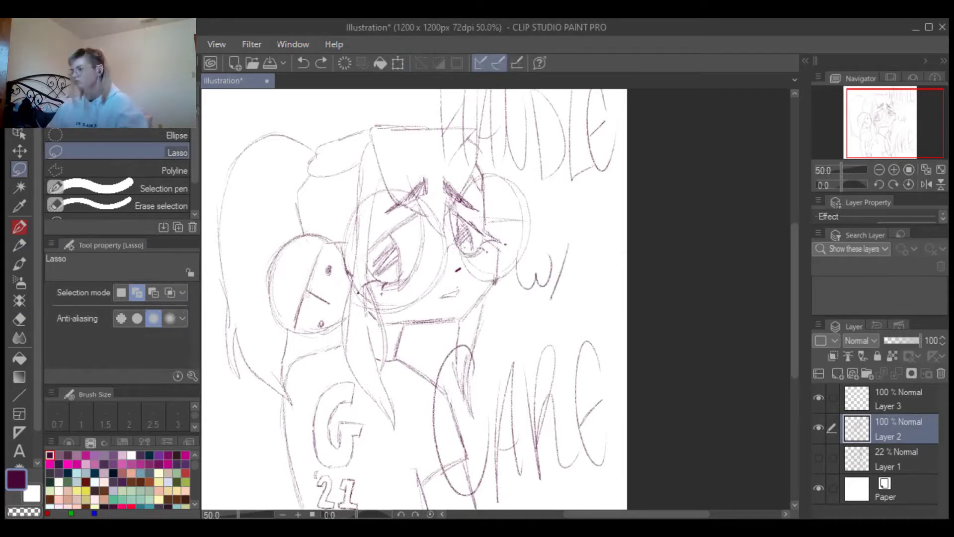
# Replace the open mouth with a tiny downturned frown and thicken the near eye's upper lid
pyautogui.scroll(1, 439, 323)
pyautogui.press('p')
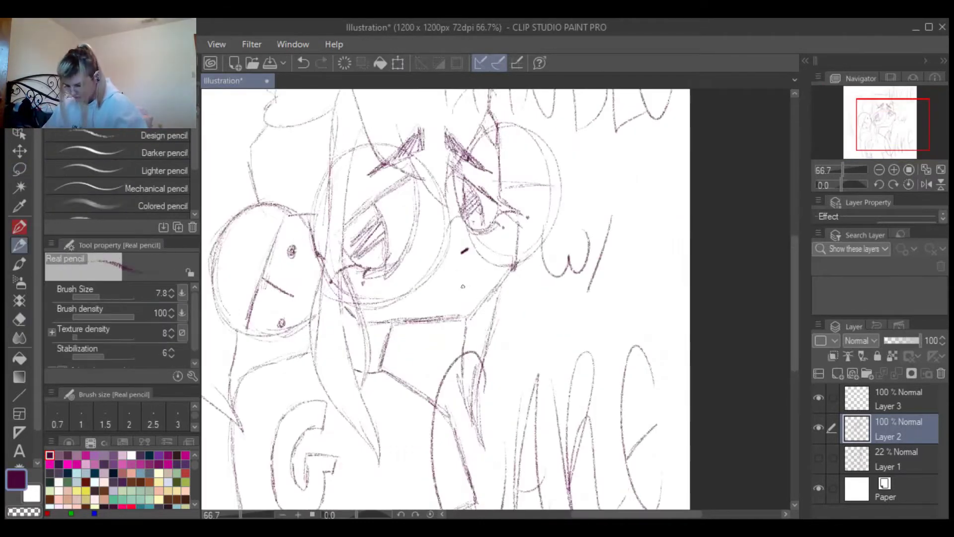
pyautogui.scroll(2, 462, 287)
pyautogui.scroll(-3, 462, 287)
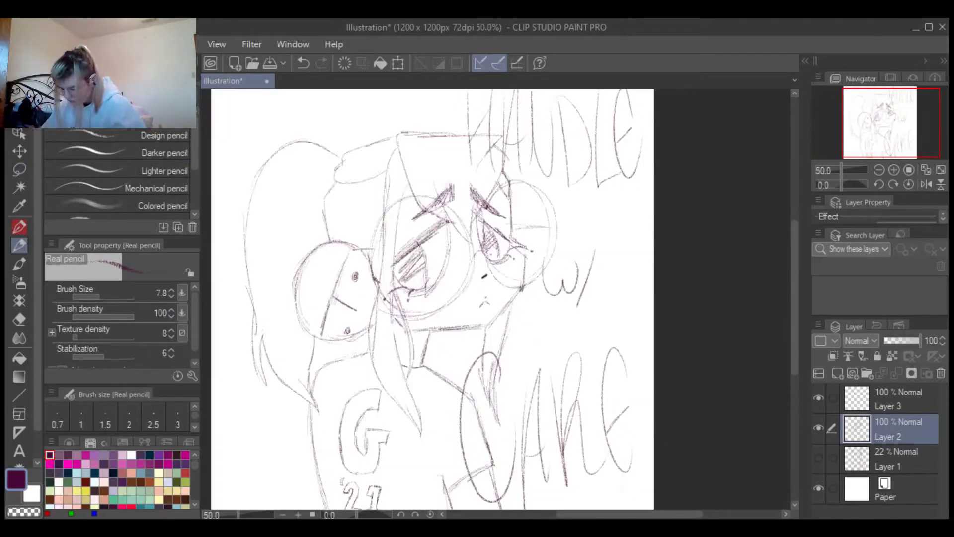
# Erase the eyes and lashes inside the glasses, keeping the lens circles and eyebrows
pyautogui.press('e')
pyautogui.moveTo(427, 224); pyautogui.dragTo(403, 294)
pyautogui.press('p')
pyautogui.press('e')
pyautogui.press('p')
# Redraw the far edge of the face through the lens with an angular cheek corner, working in a mirrored view
pyautogui.press('h')
pyautogui.hotkey('ctrl', 'alt', '0')
pyautogui.scroll(-2, 489, 306)
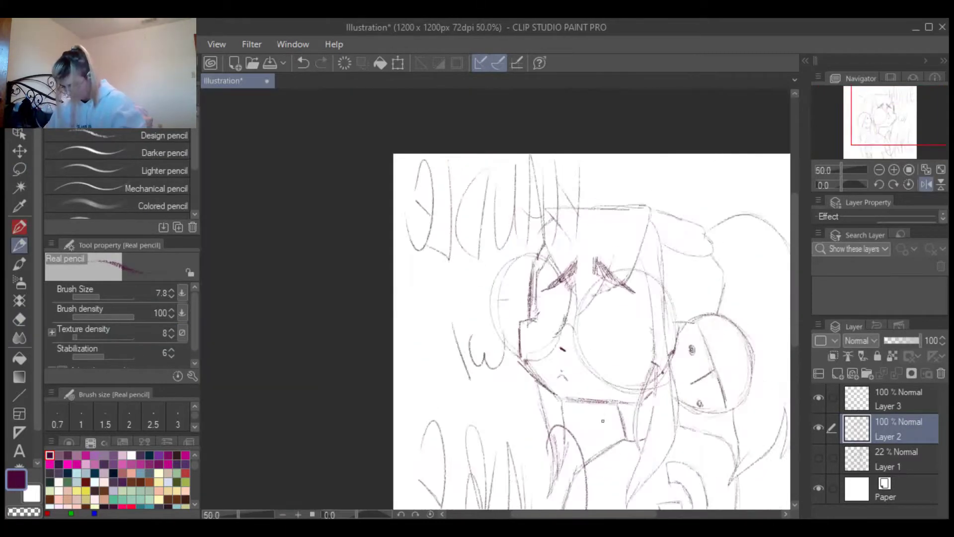
pyautogui.scroll(1, 489, 307)
pyautogui.moveTo(484, 338); pyautogui.dragTo(530, 388)
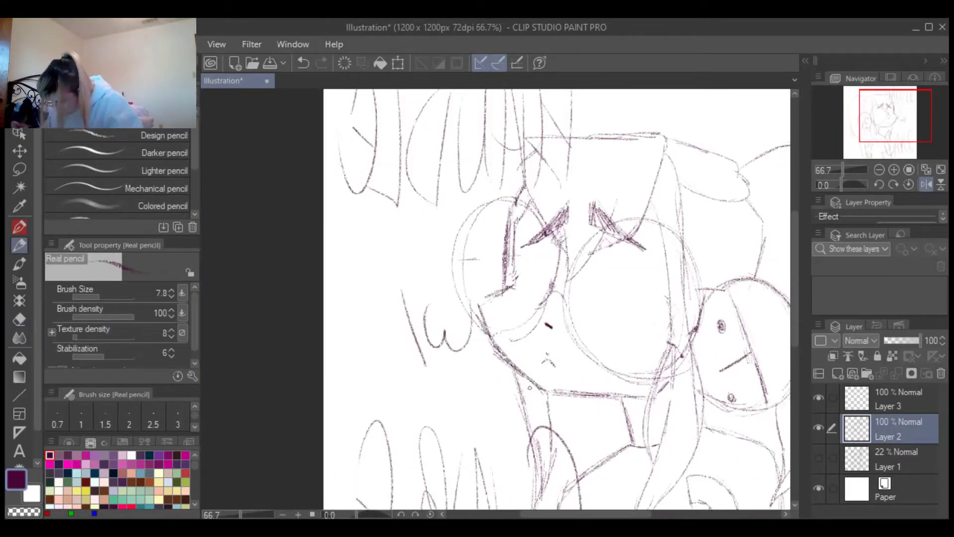
# Clean up the face edge beside the far eye and redraw both eyes with slanted upper lids and rounded lower outlines
pyautogui.press('h')
pyautogui.press('e')
pyautogui.moveTo(472, 251); pyautogui.dragTo(481, 298)
pyautogui.press('p')
pyautogui.moveTo(393, 255); pyautogui.dragTo(322, 297)
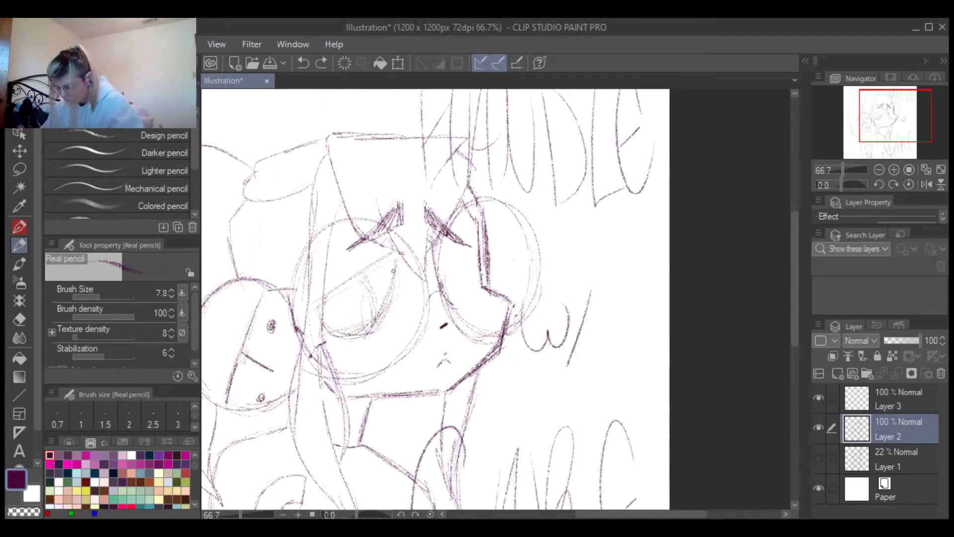
pyautogui.hotkey('ctrl', 'z')
pyautogui.hotkey('ctrl', 'z')
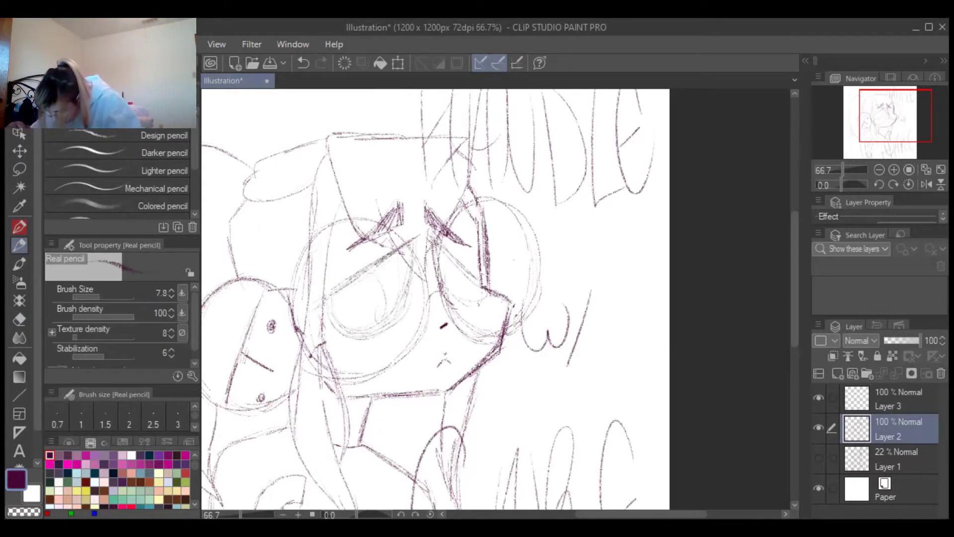
# Sketch hatched irises beneath the slanted lids and add a curved lower lash to the near eye
pyautogui.press('e')
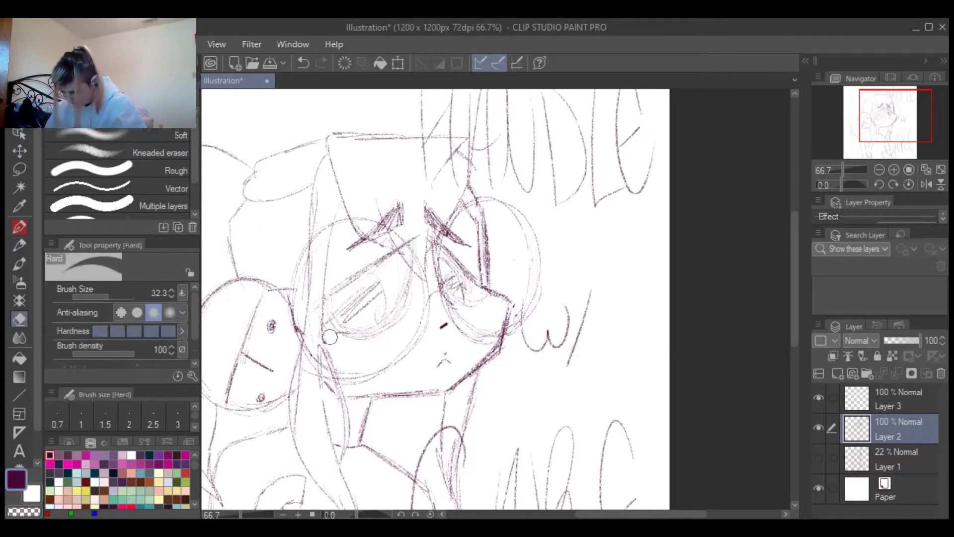
pyautogui.press('p')
pyautogui.scroll(3, 330, 338)
pyautogui.scroll(-4, 319, 330)
pyautogui.scroll(2, 497, 243)
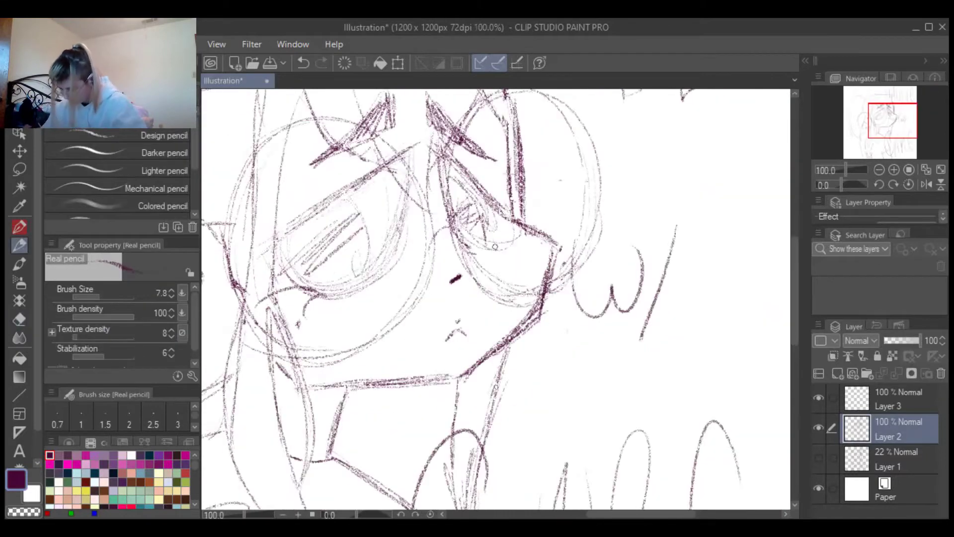
# Add curved lashes ending in dots to the far eye and shade the near iris with dense diagonal strokes
pyautogui.moveTo(510, 243); pyautogui.dragTo(553, 231)
pyautogui.scroll(-2, 546, 238)
pyautogui.scroll(3, 546, 238)
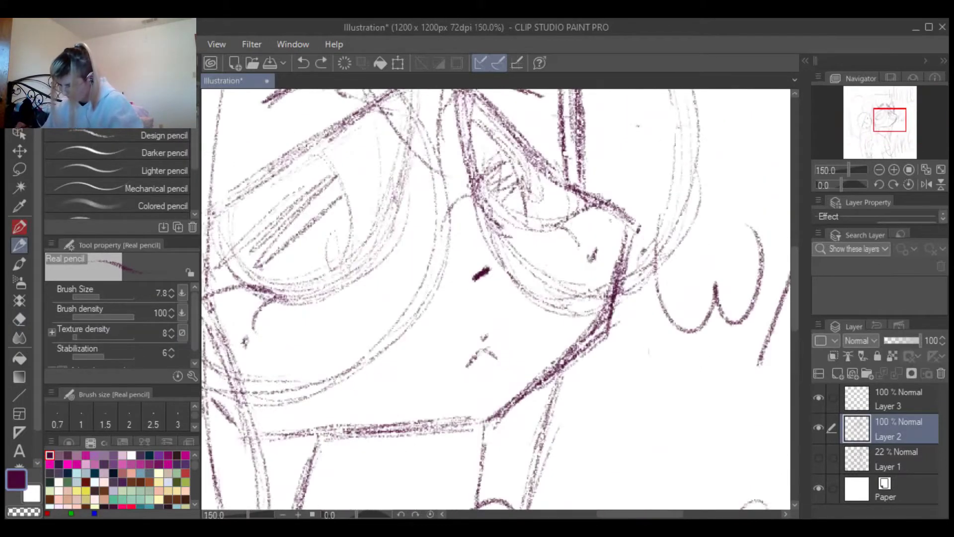
pyautogui.scroll(-3, 586, 232)
pyautogui.scroll(3, 586, 232)
pyautogui.scroll(-3, 587, 232)
pyautogui.press('e')
pyautogui.press('p')
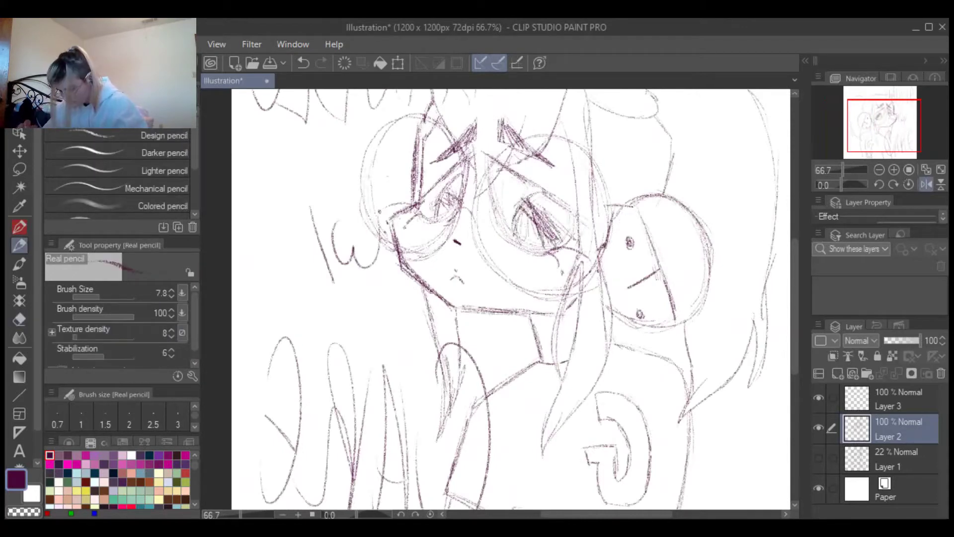
# Erase the small frown on Layer 2 and draw a slanted, slightly open mouth in its place
pyautogui.scroll(-2, 562, 234)
pyautogui.scroll(1, 477, 289)
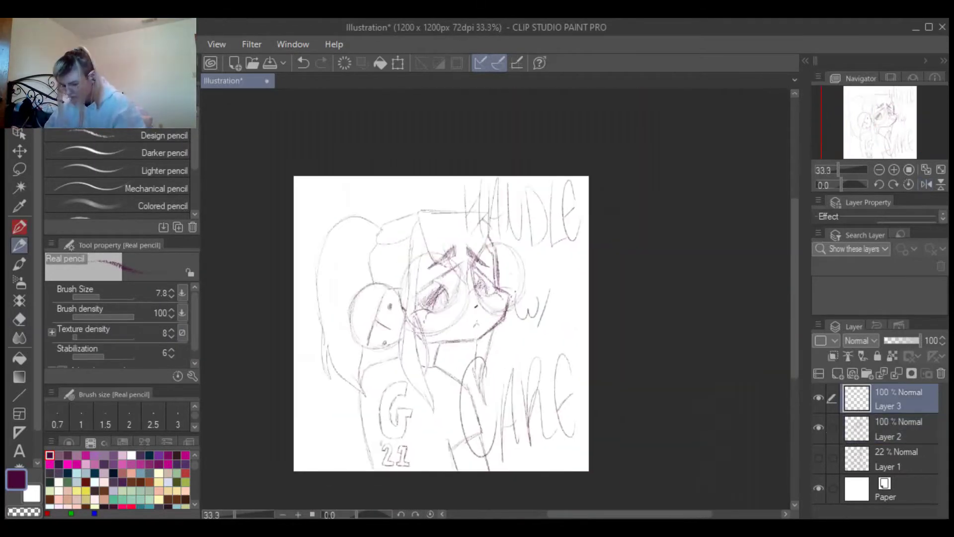
pyautogui.scroll(-1, 477, 289)
pyautogui.scroll(3, 462, 337)
pyautogui.press('e')
pyautogui.scroll(-1, 462, 291)
pyautogui.scroll(1, 462, 292)
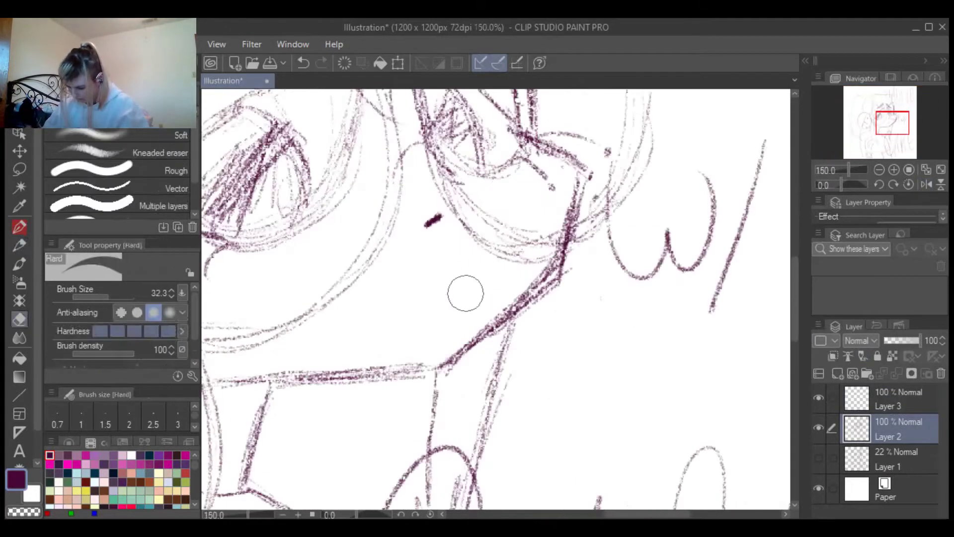
pyautogui.press('p')
pyautogui.moveTo(420, 293); pyautogui.dragTo(448, 318)
# Switch to Layer 3 and set up the Rubin 02 Bold&Thick pen with magenta
pyautogui.scroll(-3, 469, 374)
pyautogui.hotkey('alt', ']')
pyautogui.press('p')
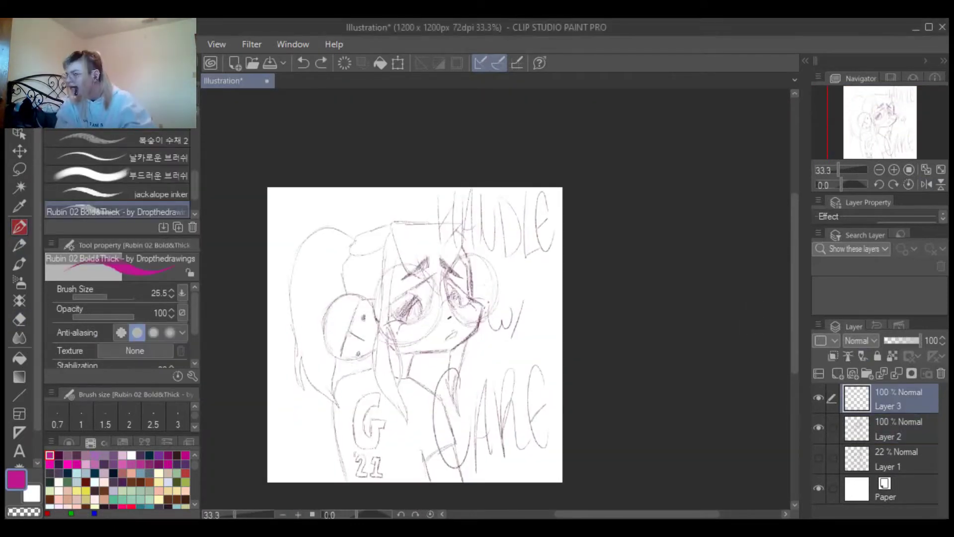
# Replace the mouth on Layer 2 with a small peaked frown using the Real pencil, and lasso around it
pyautogui.hotkey('alt', '[')
pyautogui.press('p')
pyautogui.scroll(3, 403, 315)
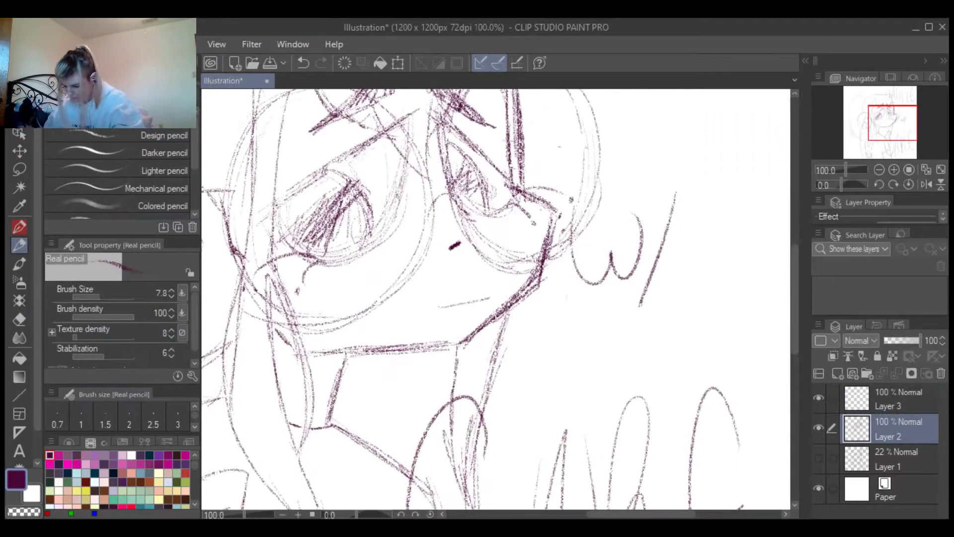
pyautogui.scroll(-2, 511, 266)
pyautogui.scroll(2, 453, 366)
pyautogui.moveTo(449, 370); pyautogui.dragTo(472, 367)
pyautogui.scroll(-3, 448, 298)
pyautogui.press('m')
pyautogui.scroll(2, 447, 298)
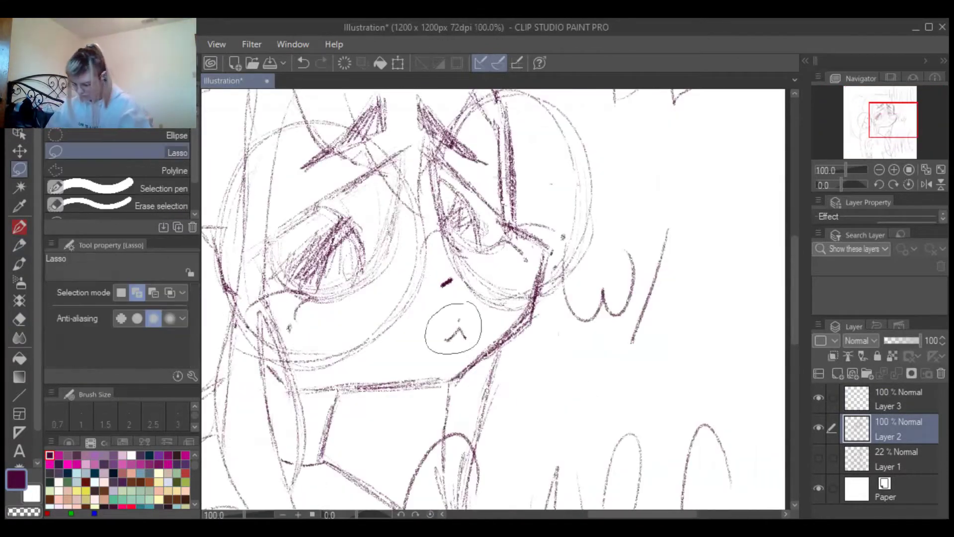
pyautogui.scroll(-1, 448, 298)
# Ink the long front hair lock and its crossing inner strand in light purple on Layer 3 with the Rubin 02 pen
pyautogui.hotkey('alt', ']')
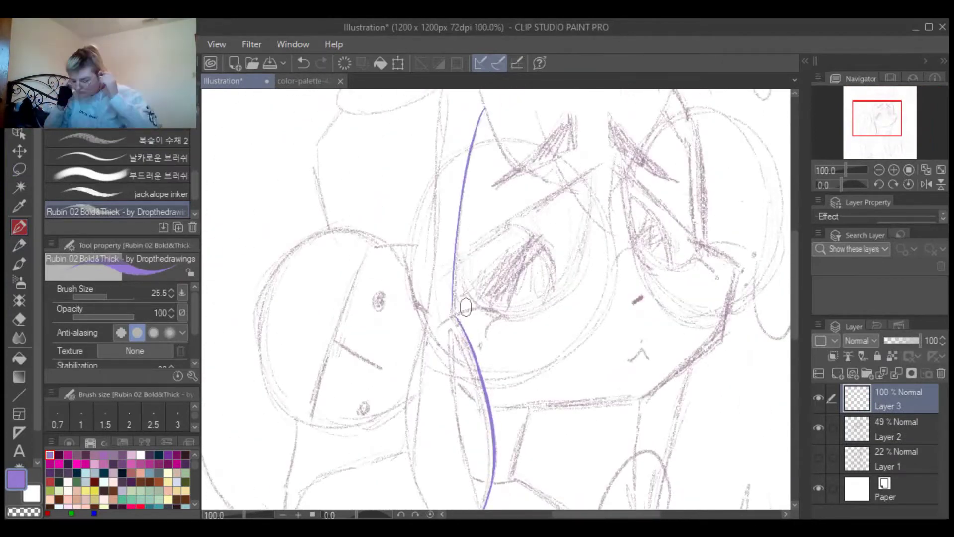
pyautogui.scroll(-5, 466, 307)
pyautogui.scroll(6, 439, 119)
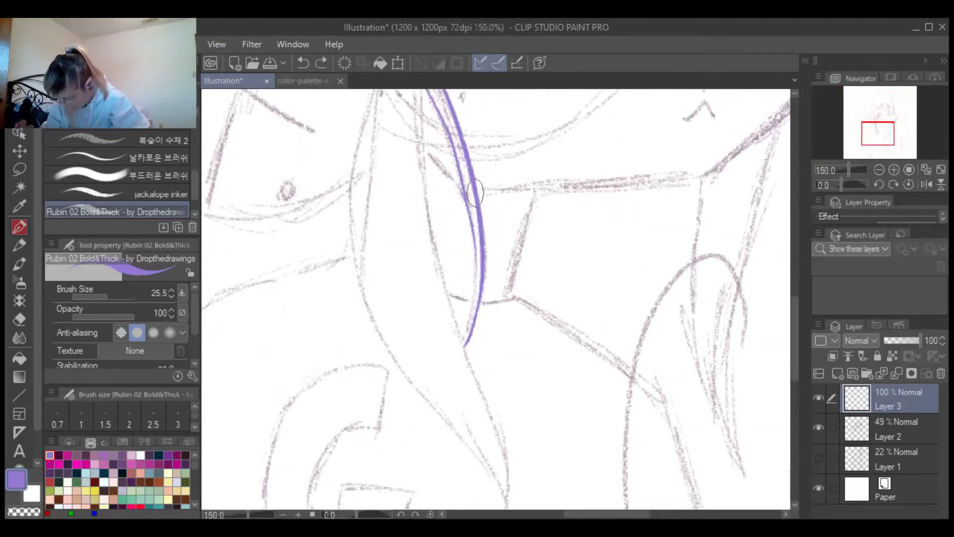
pyautogui.scroll(-5, 474, 267)
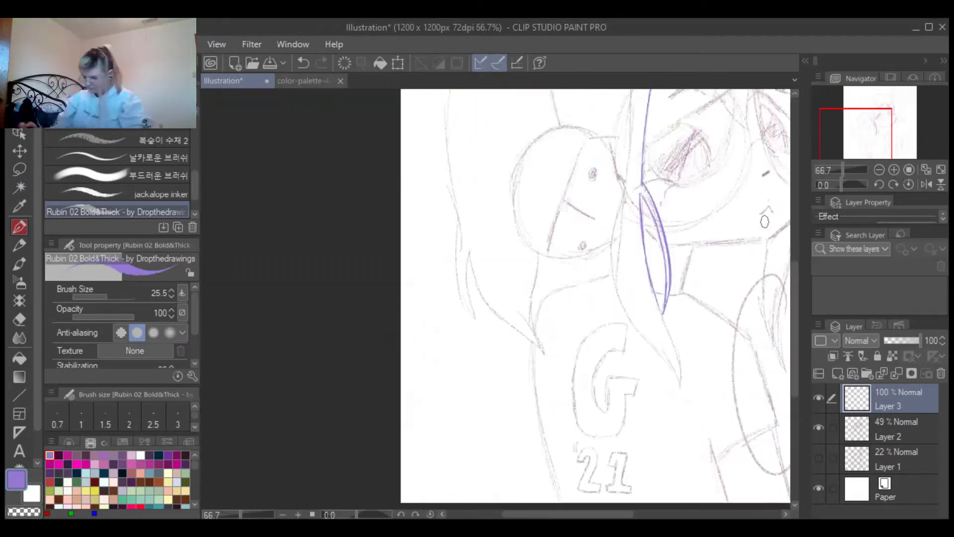
pyautogui.scroll(8, 504, 432)
pyautogui.scroll(-6, 457, 224)
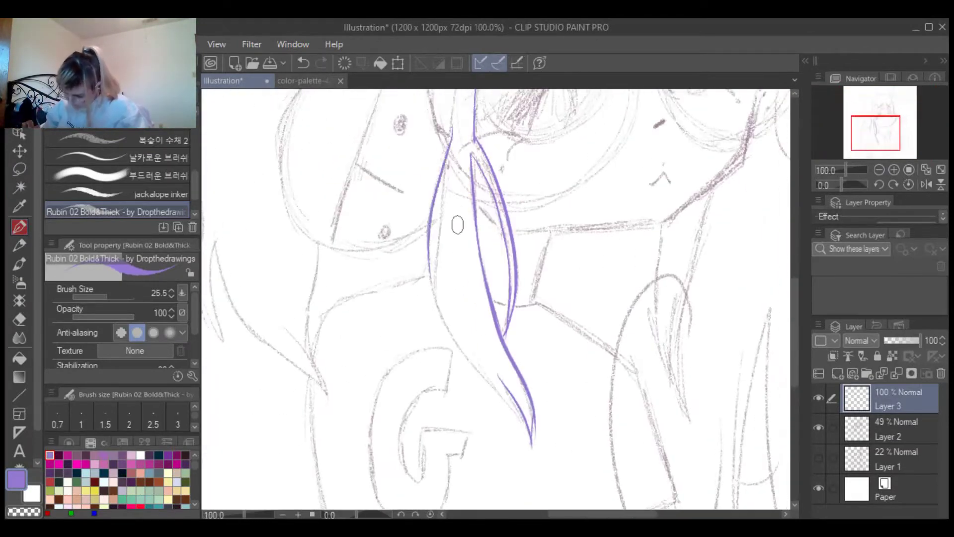
pyautogui.scroll(4, 545, 424)
pyautogui.scroll(-5, 507, 277)
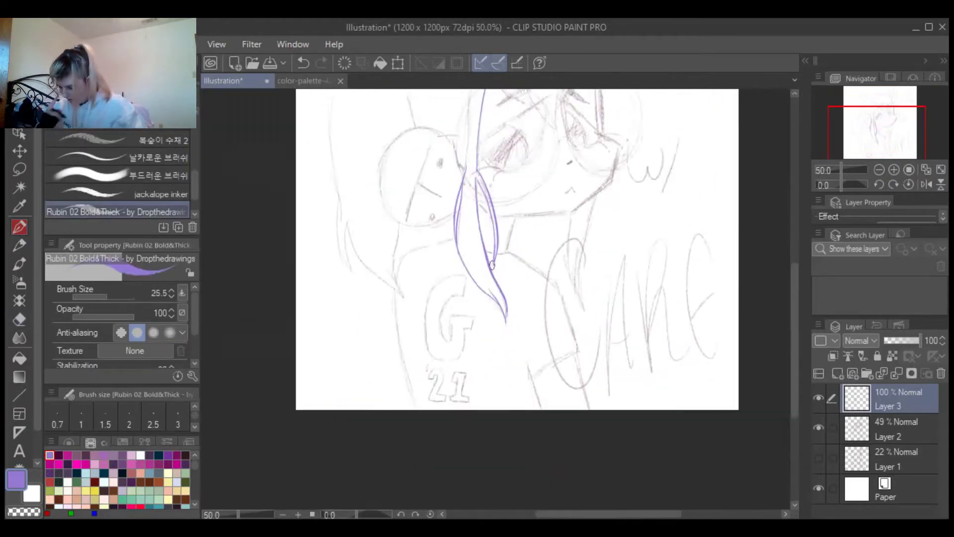
pyautogui.scroll(4, 490, 170)
# Lower the opacity of Layer 2 to 27% and return to Layer 3
pyautogui.scroll(2, 481, 274)
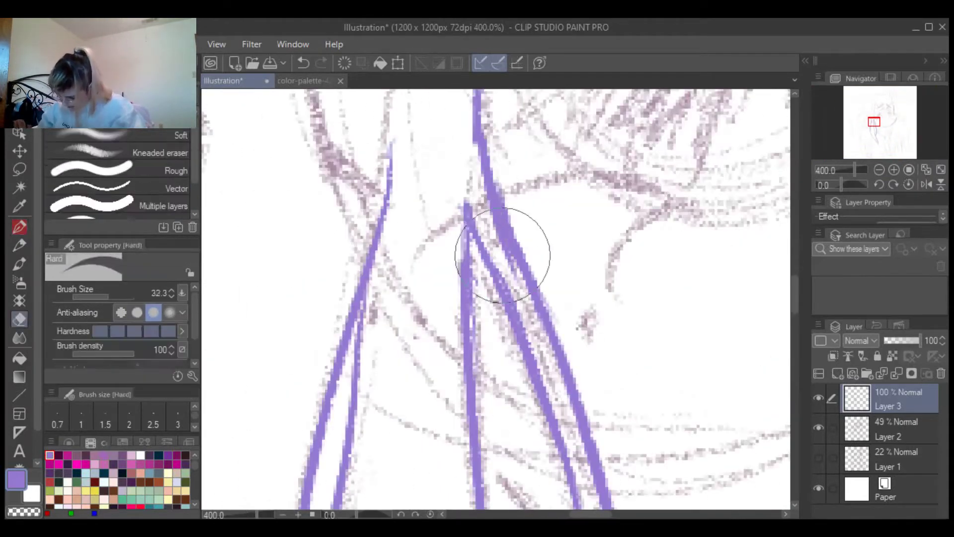
pyautogui.scroll(-3, 546, 298)
pyautogui.click(890, 429)
pyautogui.moveTo(902, 340); pyautogui.dragTo(894, 340)
pyautogui.click(889, 398)
pyautogui.scroll(4, 429, 205)
pyautogui.scroll(-2, 437, 214)
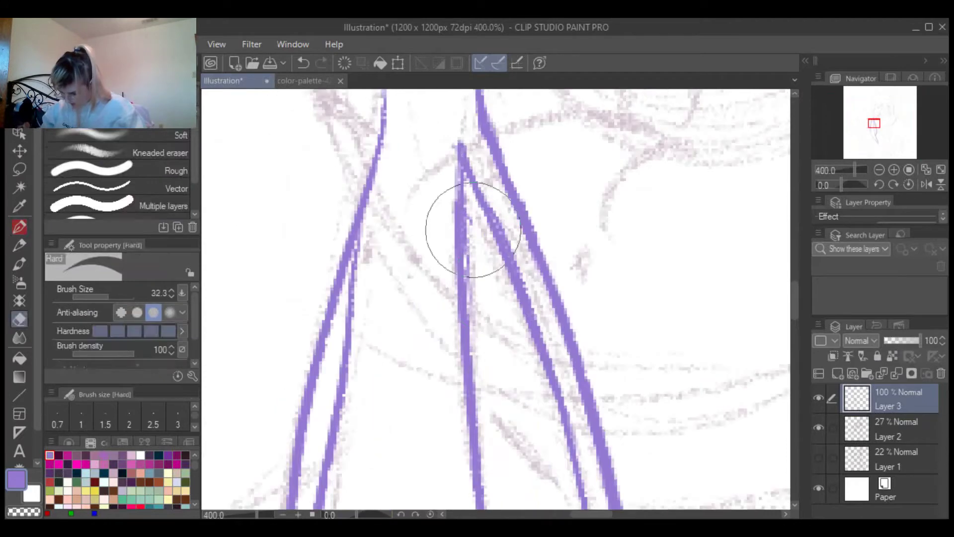
# Ink the upper outer edge of the front lock down to where it joins the lower strand
pyautogui.scroll(-3, 464, 390)
pyautogui.scroll(5, 402, 296)
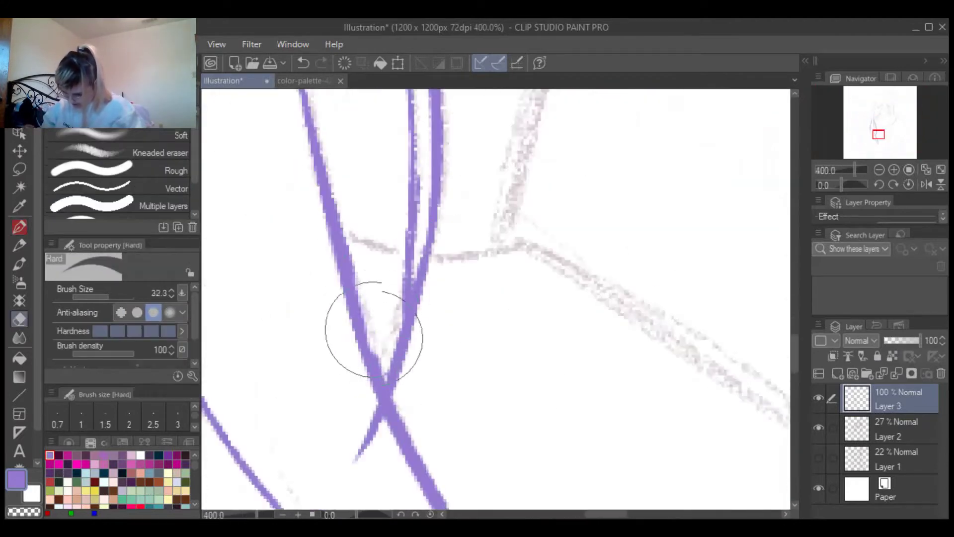
pyautogui.hotkey('ctrl', 'z')
pyautogui.scroll(-4, 403, 296)
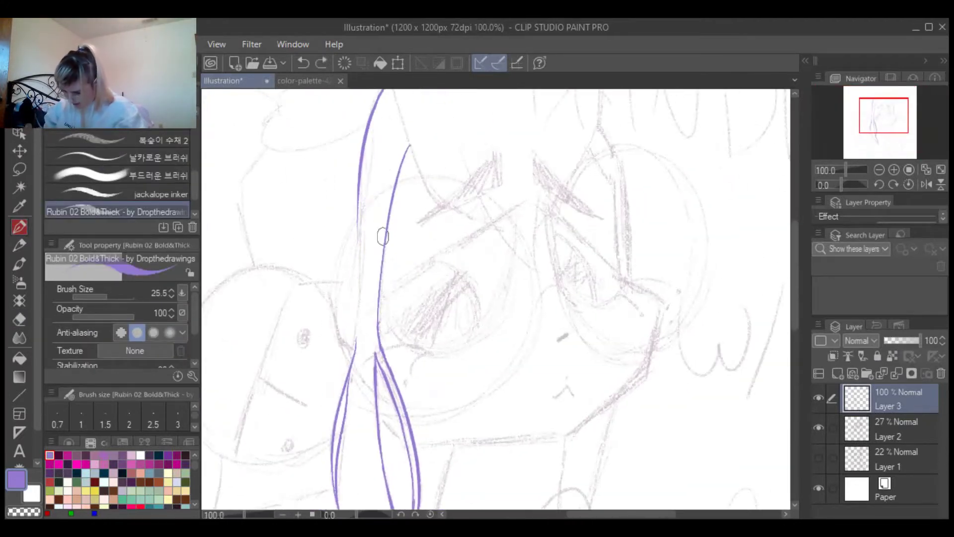
pyautogui.hotkey('ctrl', 'y')
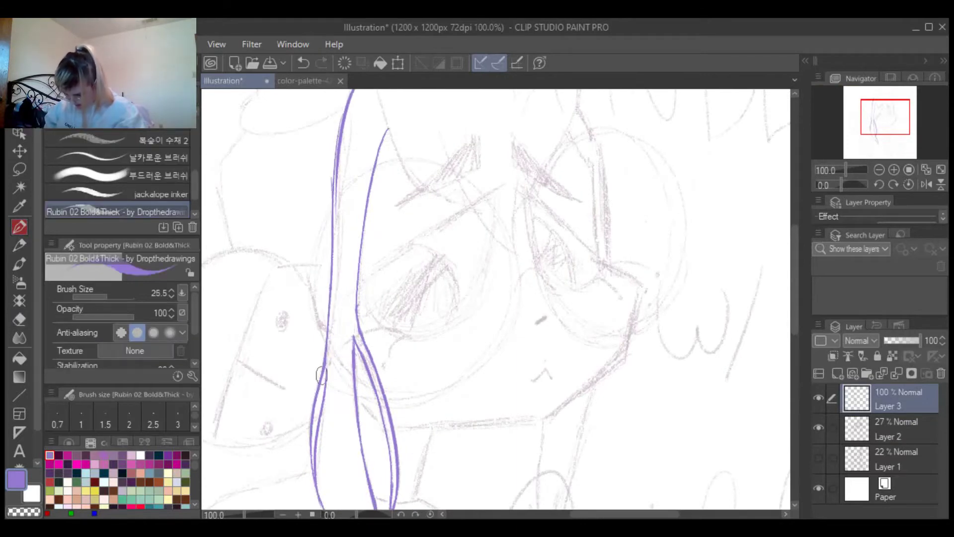
# Erase the rough overlap on the front lock's outer edge and re-ink that line
pyautogui.scroll(2, 329, 295)
pyautogui.press('e')
pyautogui.moveTo(318, 328); pyautogui.dragTo(341, 196)
pyautogui.moveTo(314, 304); pyautogui.dragTo(318, 343)
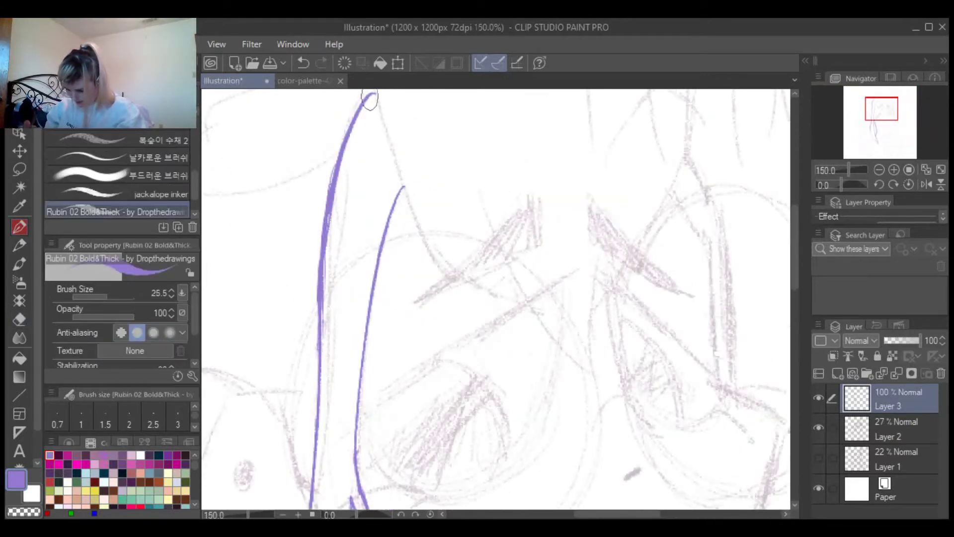
pyautogui.moveTo(323, 437)
pyautogui.mouseDown()
pyautogui.moveTo(439, 308)
pyautogui.moveTo(469, 293)
pyautogui.mouseUp()
pyautogui.press('p')
pyautogui.scroll(-3, 469, 293)
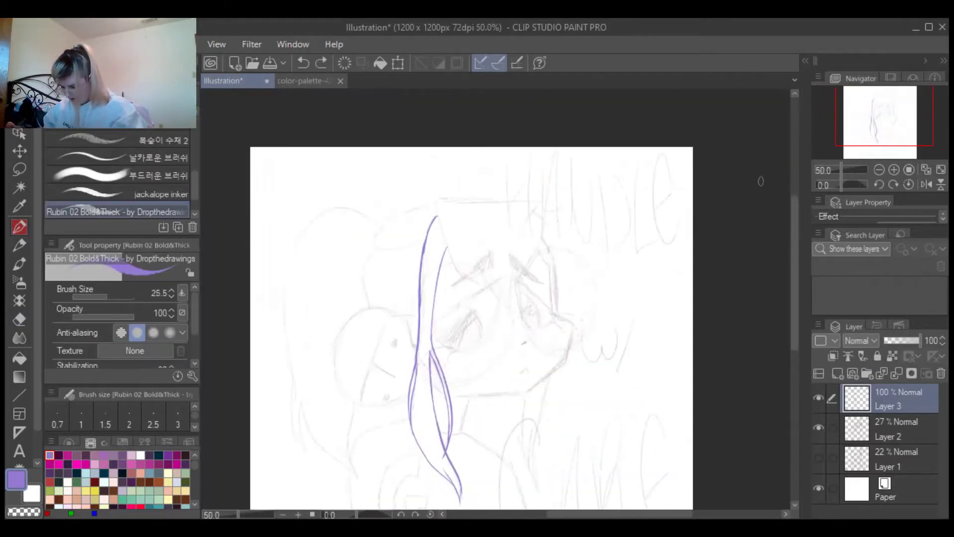
# Try to rework the middle of the front lock's outer edge with the pen size set to 10.0
pyautogui.scroll(5, 458, 264)
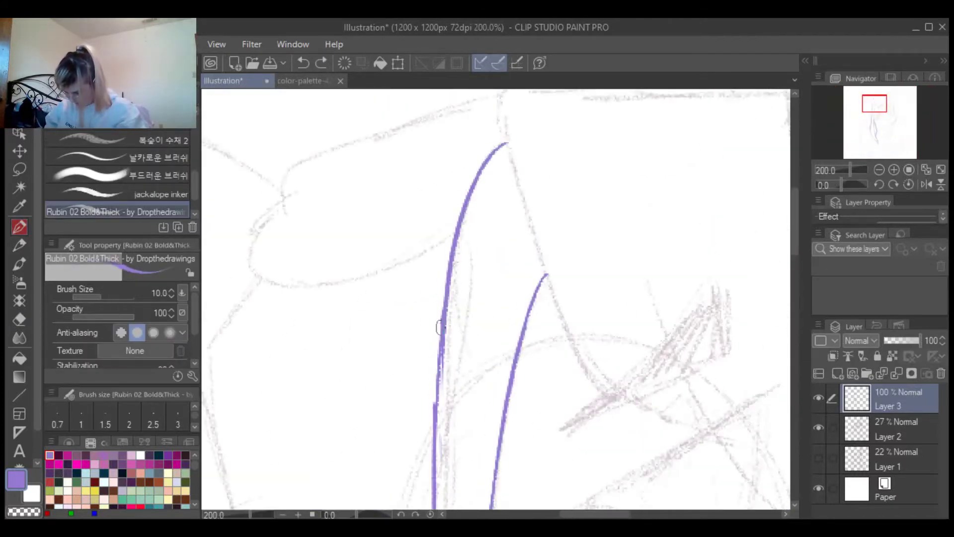
pyautogui.scroll(-2, 447, 331)
pyautogui.scroll(1, 447, 318)
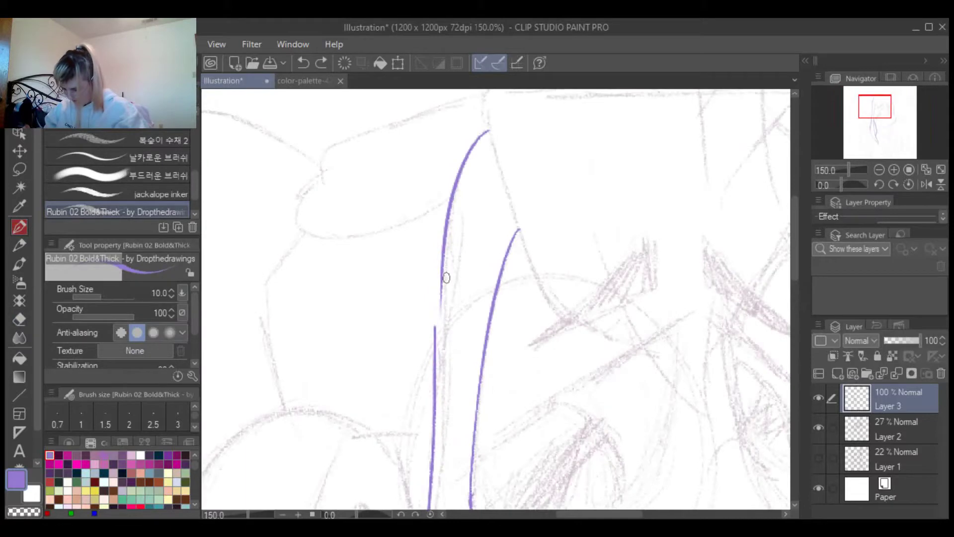
pyautogui.moveTo(438, 273); pyautogui.dragTo(390, 225)
pyautogui.scroll(-2, 398, 249)
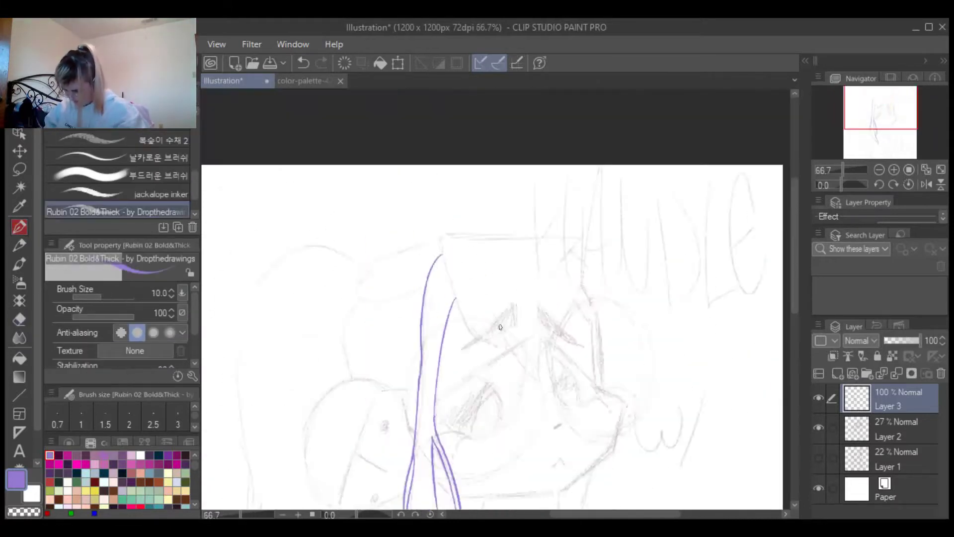
pyautogui.scroll(2, 417, 277)
pyautogui.hotkey('ctrl', 'z')
pyautogui.scroll(-3, 412, 441)
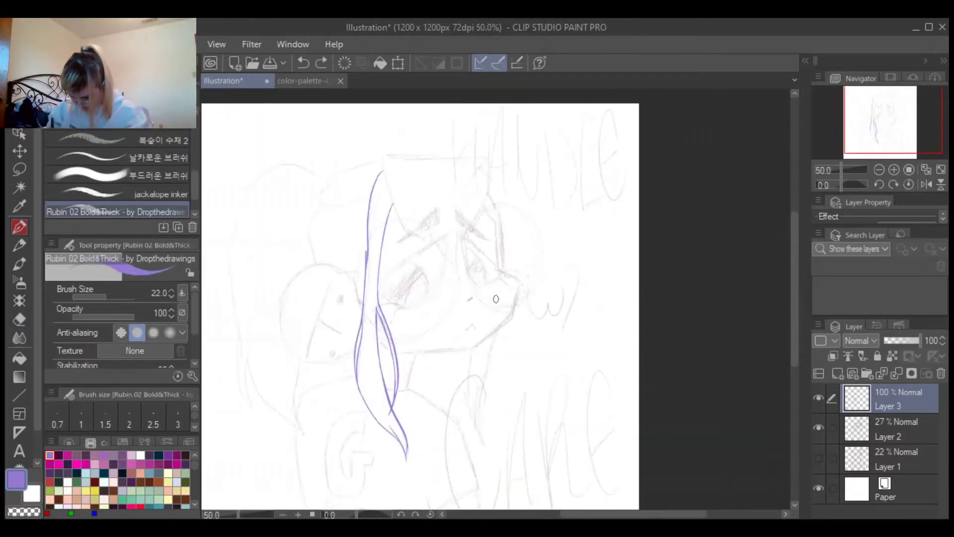
# Set the pen size to 25.0 and thicken the front lock's outer edge down to its tip
pyautogui.scroll(2, 363, 252)
pyautogui.scroll(2, 358, 209)
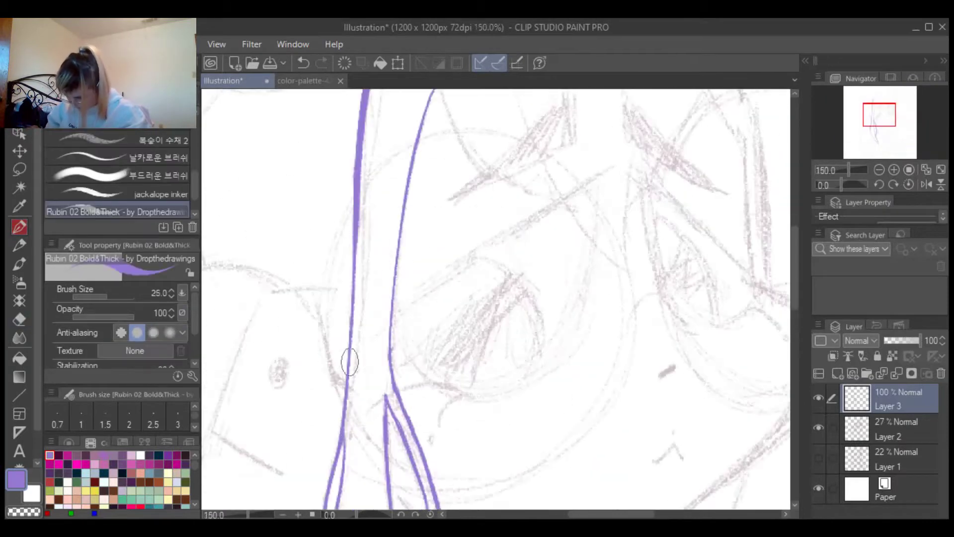
pyautogui.scroll(-5, 357, 209)
pyautogui.scroll(5, 575, 333)
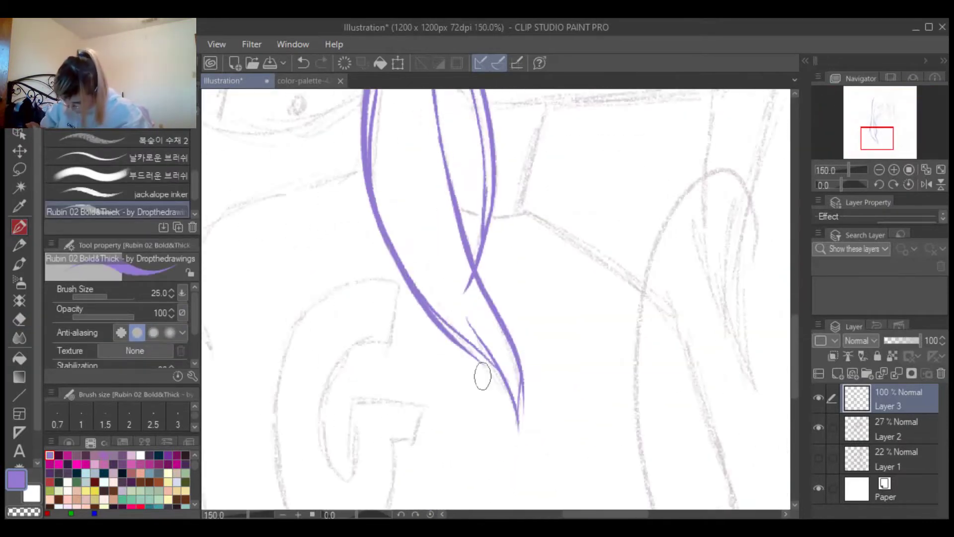
pyautogui.scroll(2, 516, 400)
pyautogui.scroll(-4, 472, 268)
pyautogui.scroll(3, 485, 265)
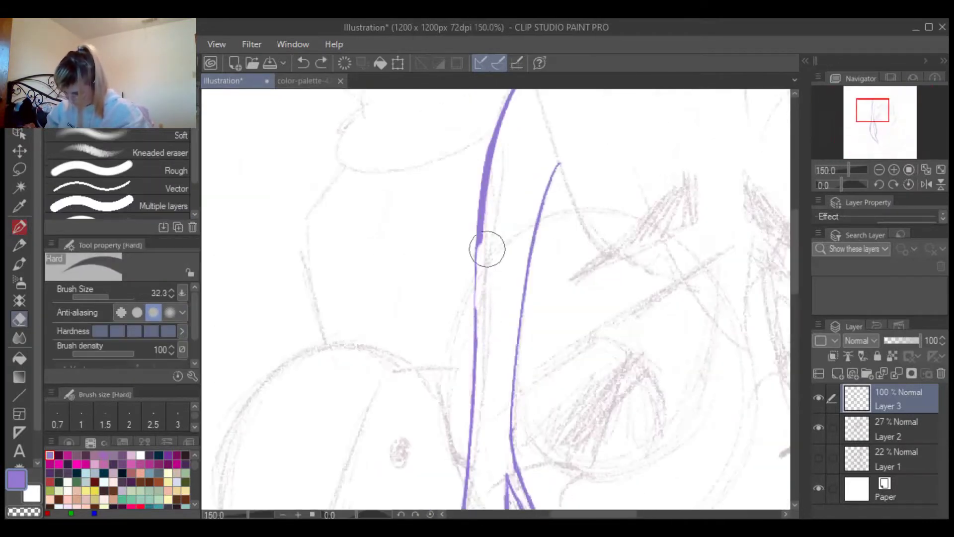
# Redraw the upper outer edge of the front lock as one continuous bold line reaching the fringe
pyautogui.scroll(-4, 482, 295)
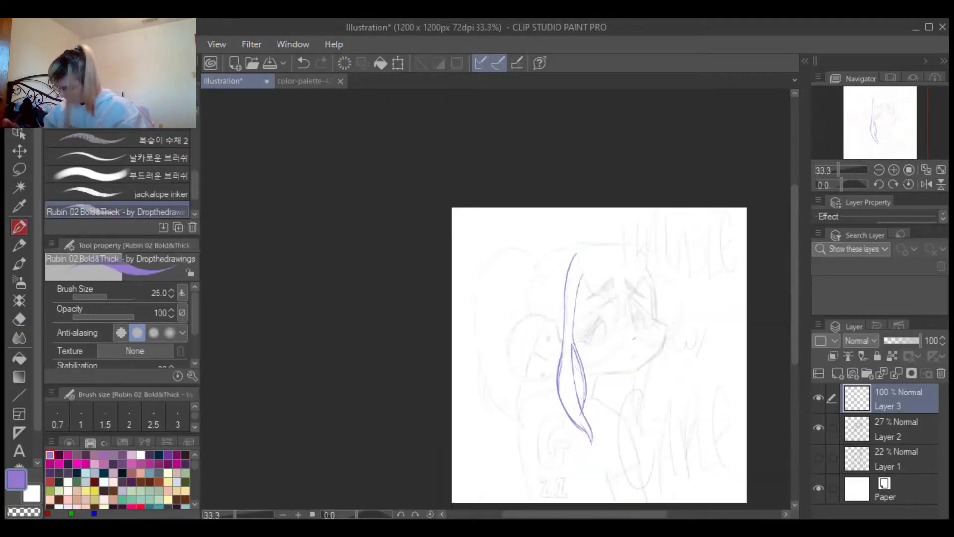
pyautogui.scroll(4, 286, 243)
pyautogui.hotkey('ctrl', 'z')
pyautogui.moveTo(269, 133); pyautogui.dragTo(341, 309)
pyautogui.scroll(4, 341, 308)
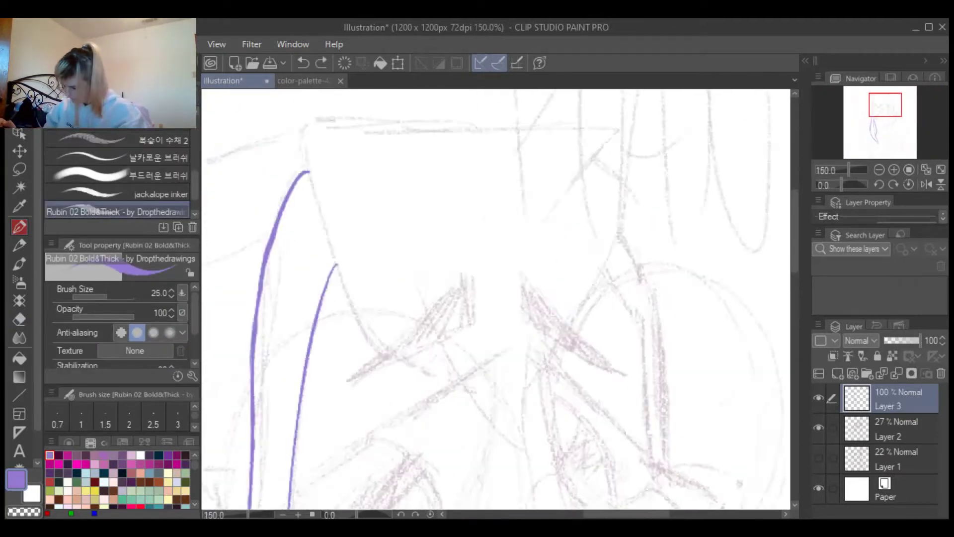
# Ink the fringe's pointed strands over the forehead, from the near side curve to the far side curve
pyautogui.scroll(-3, 414, 353)
pyautogui.moveTo(448, 207); pyautogui.dragTo(594, 427)
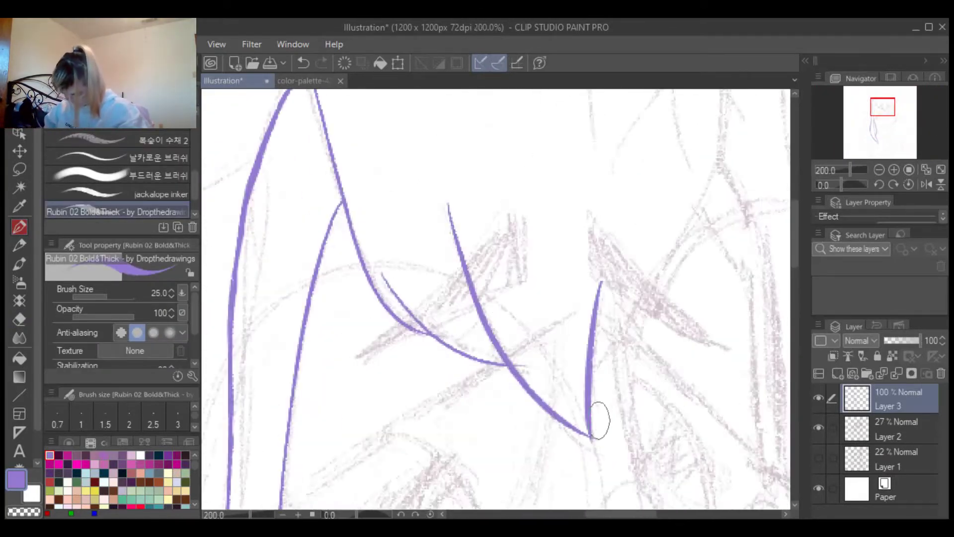
pyautogui.hotkey('ctrl', 'z')
pyautogui.moveTo(485, 118); pyautogui.dragTo(513, 150)
pyautogui.scroll(2, 451, 264)
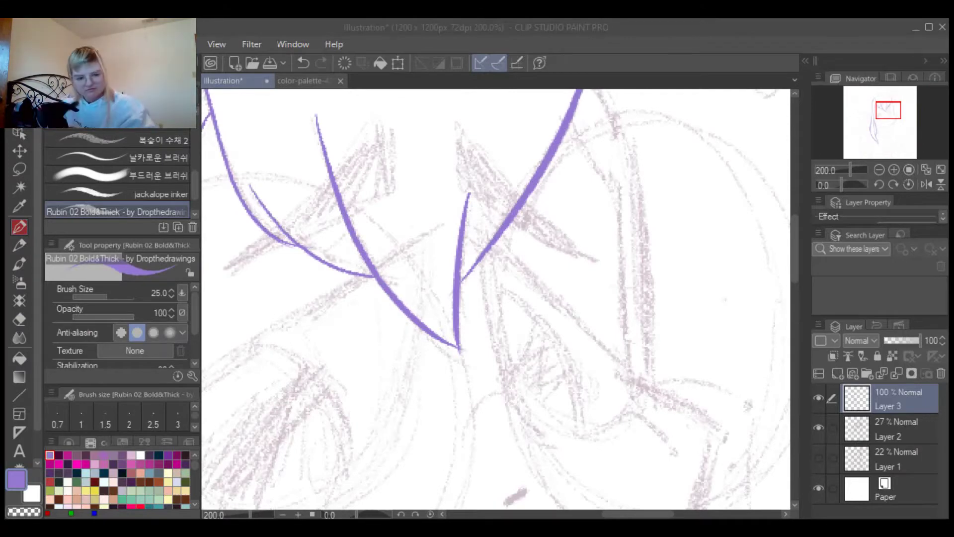
# Ink the fringe's flat top edge, its folded far corner and the low arch at the crown
pyautogui.scroll(1, 443, 277)
pyautogui.scroll(-2, 512, 359)
pyautogui.scroll(1, 483, 401)
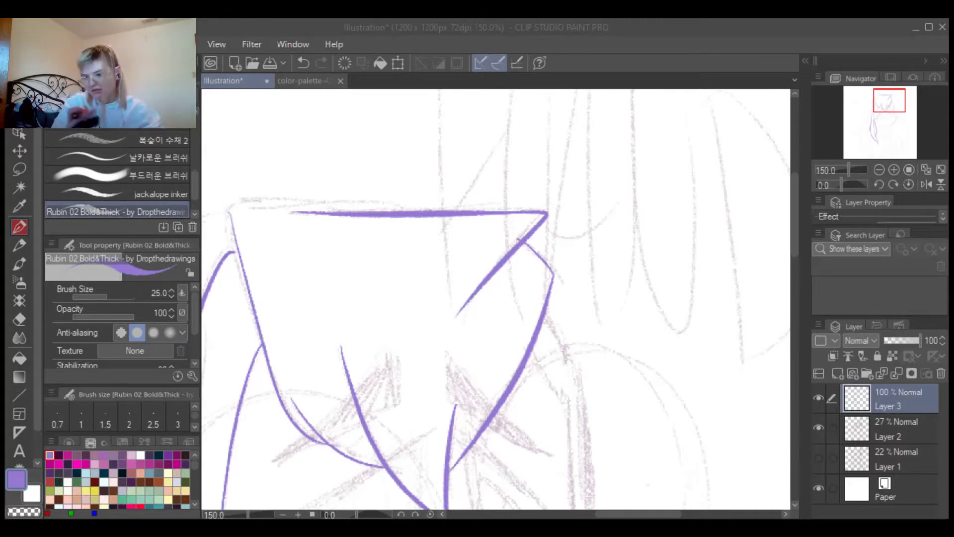
pyautogui.scroll(6, 524, 204)
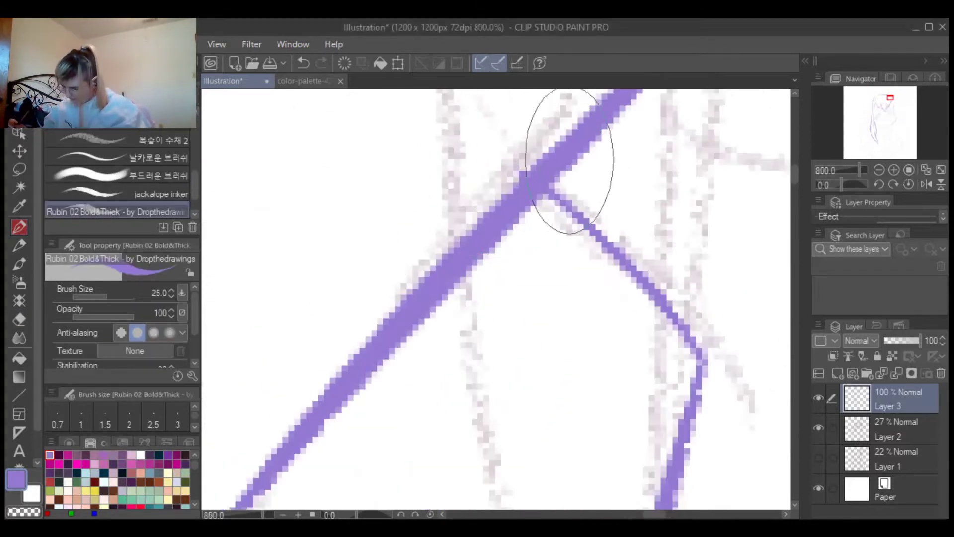
pyautogui.scroll(-5, 523, 204)
pyautogui.scroll(2, 341, 156)
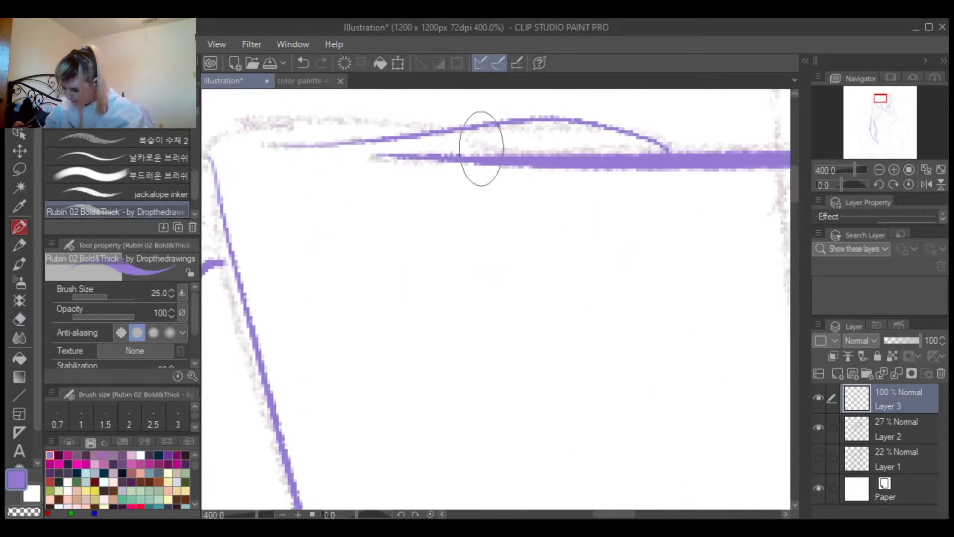
# Ink the rounded hair section behind the fringe and the curve of the back of the head below it
pyautogui.moveTo(521, 121)
pyautogui.mouseDown()
pyautogui.moveTo(430, 279)
pyautogui.moveTo(512, 199)
pyautogui.moveTo(546, 220)
pyautogui.mouseUp()
pyautogui.scroll(-2, 545, 221)
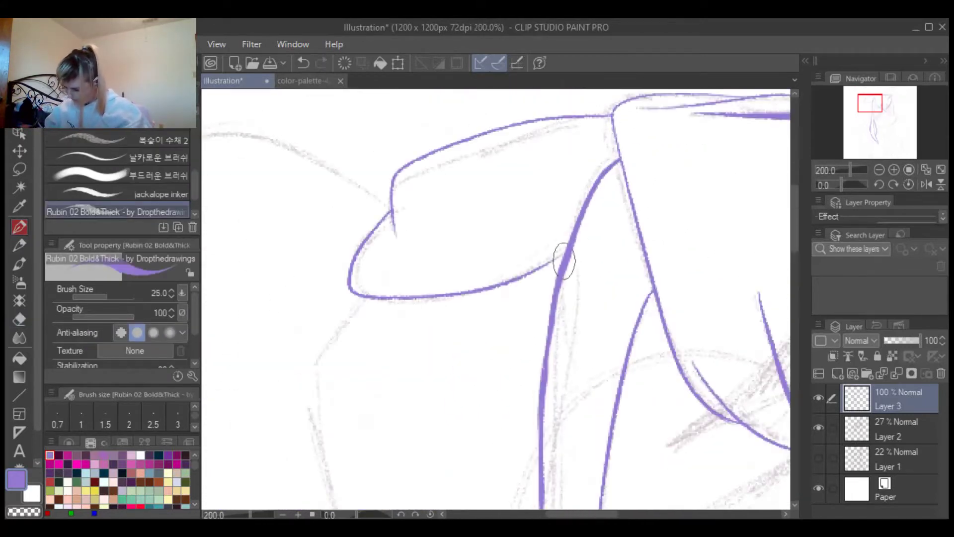
pyautogui.scroll(-2, 595, 221)
pyautogui.scroll(2, 445, 346)
pyautogui.scroll(-3, 475, 424)
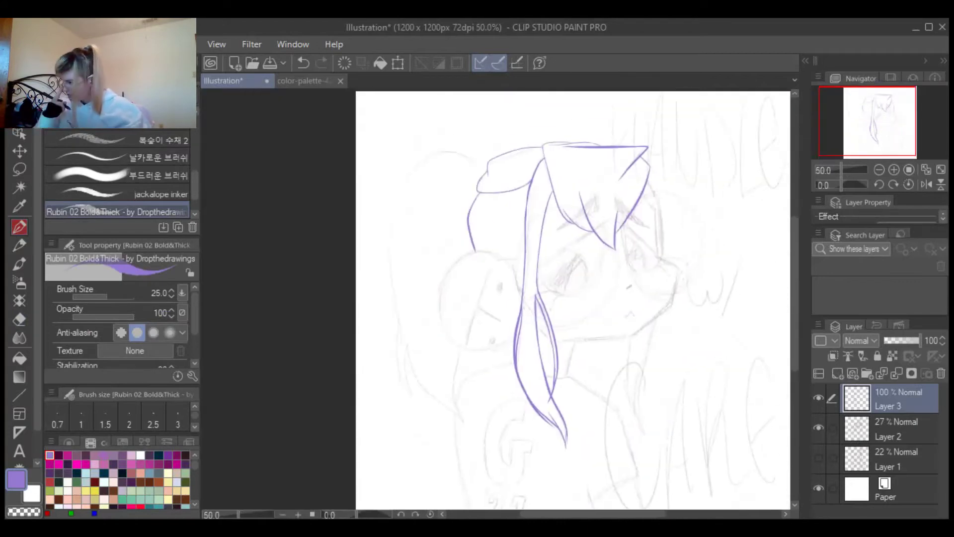
pyautogui.scroll(2, 506, 276)
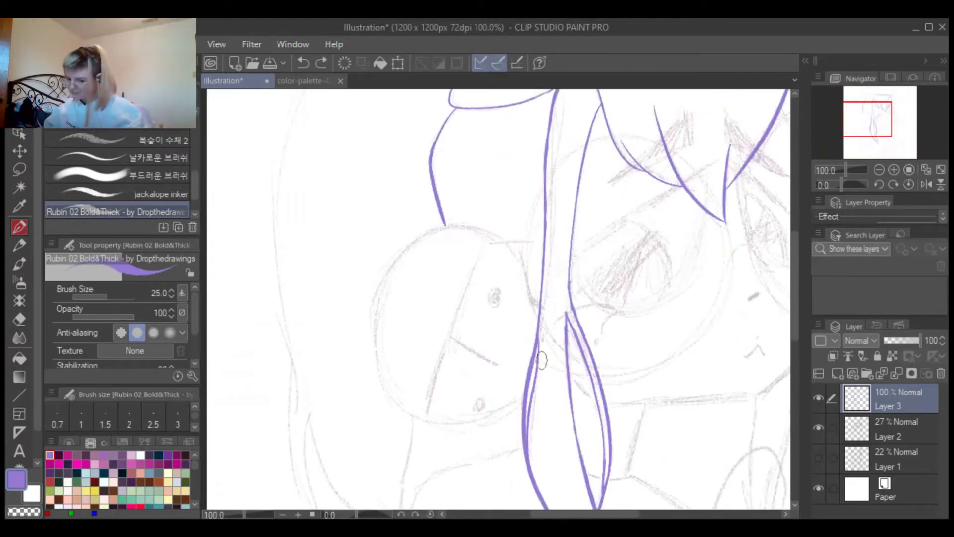
# Ink the round shape beside the face with its slanted dividing line, short branch and two filled dots
pyautogui.moveTo(522, 258); pyautogui.dragTo(521, 253)
pyautogui.hotkey('ctrl', 'z')
pyautogui.hotkey('ctrl', 'z')
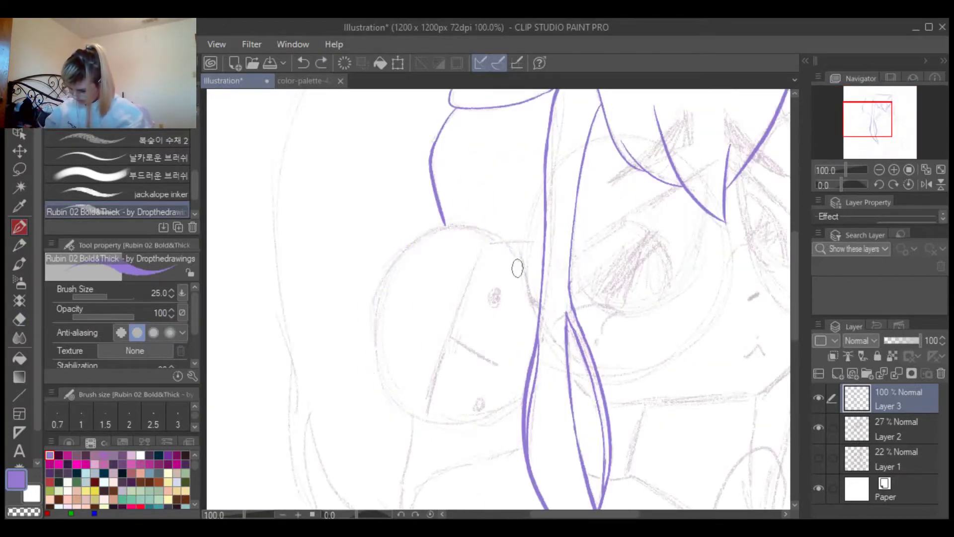
pyautogui.scroll(-1, 576, 298)
pyautogui.scroll(1, 572, 297)
pyautogui.click(507, 272)
pyautogui.scroll(-2, 473, 358)
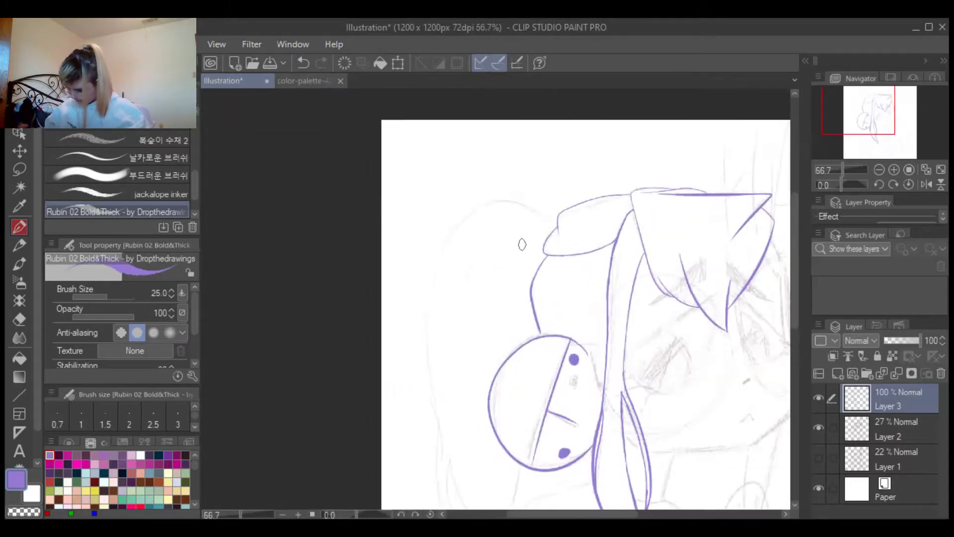
# Ink the ponytail's long outer contour and its pointed, overlapping lower strands
pyautogui.scroll(3, 458, 261)
pyautogui.press('e')
pyautogui.press('p')
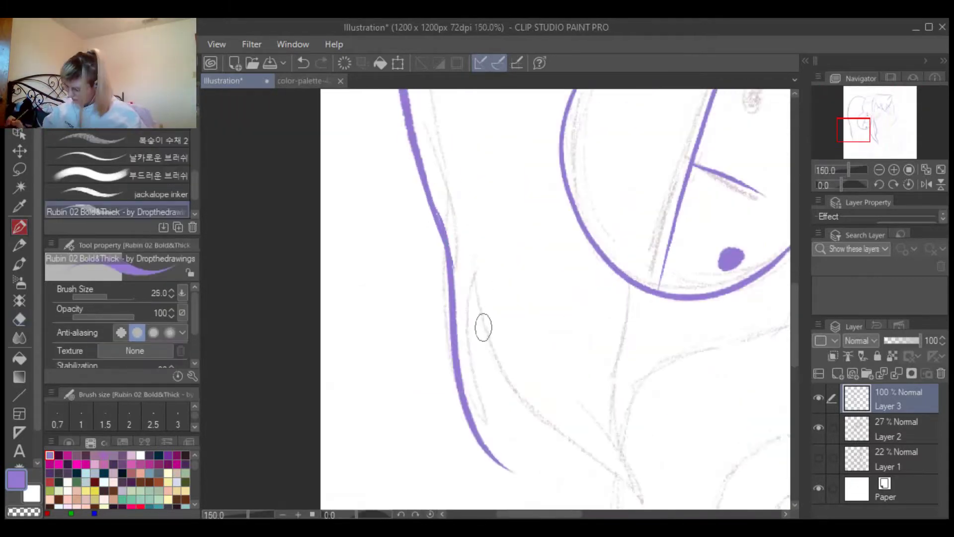
pyautogui.hscroll(3, 481, 323)
pyautogui.moveTo(297, 249); pyautogui.dragTo(315, 441)
pyautogui.moveTo(262, 261); pyautogui.dragTo(439, 478)
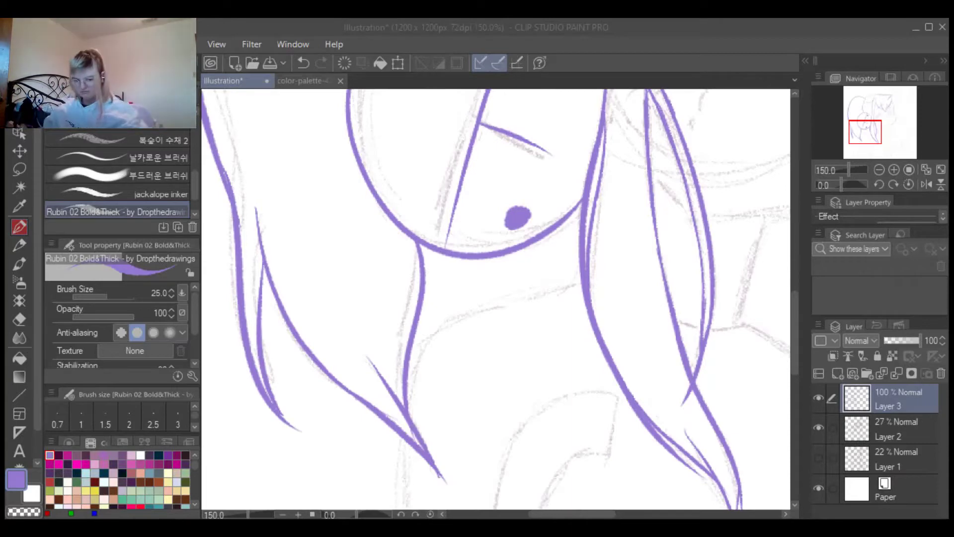
# Ink the short curved line joining the round shape beside the face to the front hair strand
pyautogui.scroll(2, 673, 394)
pyautogui.scroll(-5, 594, 294)
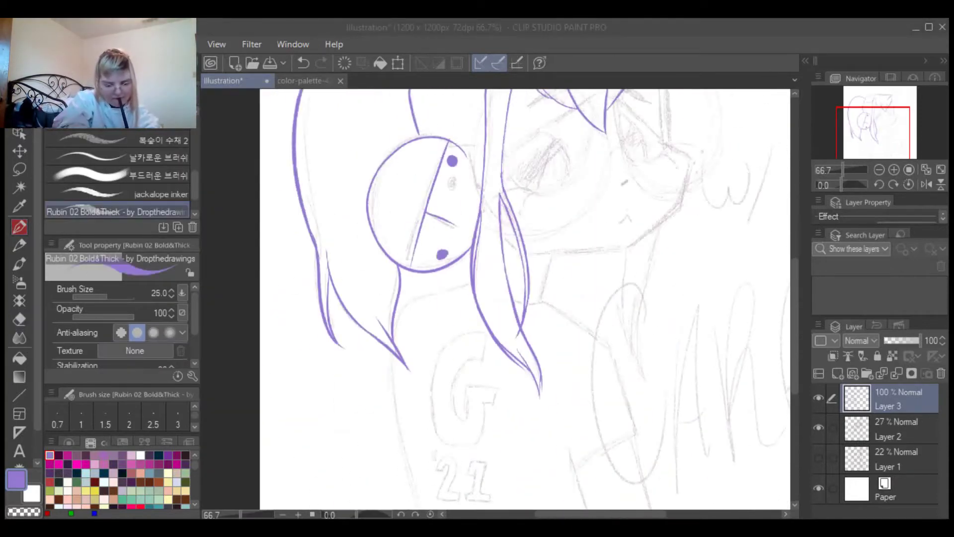
pyautogui.scroll(5, 326, 198)
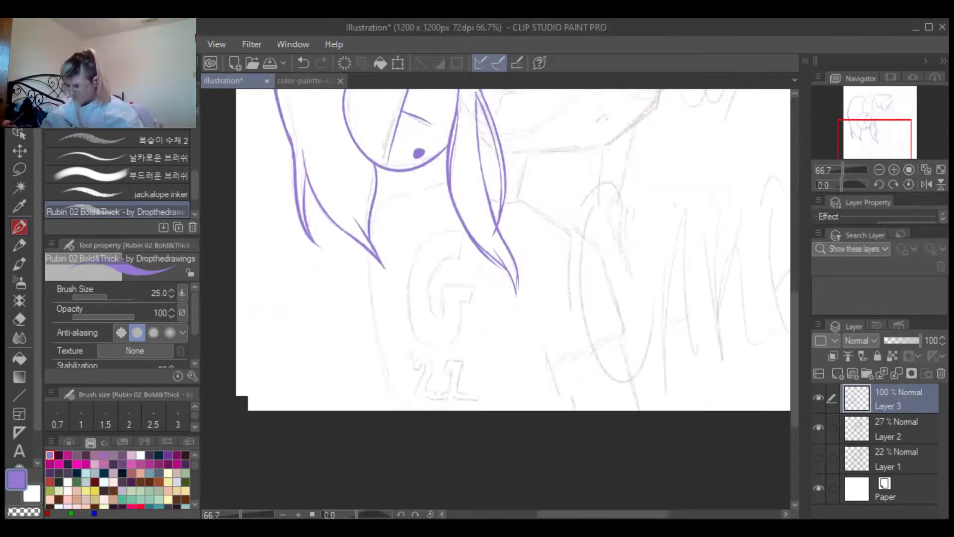
pyautogui.scroll(-2, 543, 199)
pyautogui.scroll(4, 499, 201)
pyautogui.scroll(-5, 499, 202)
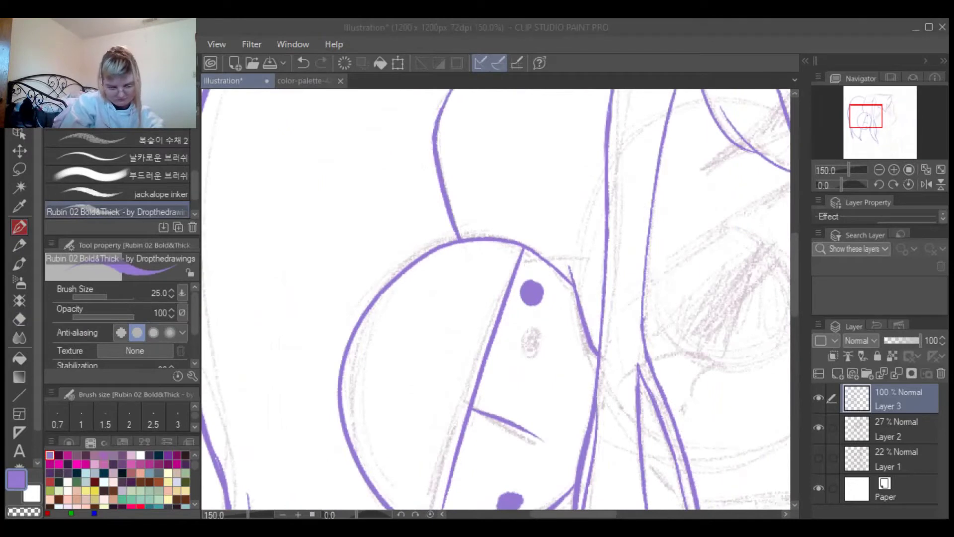
pyautogui.scroll(5, 650, 326)
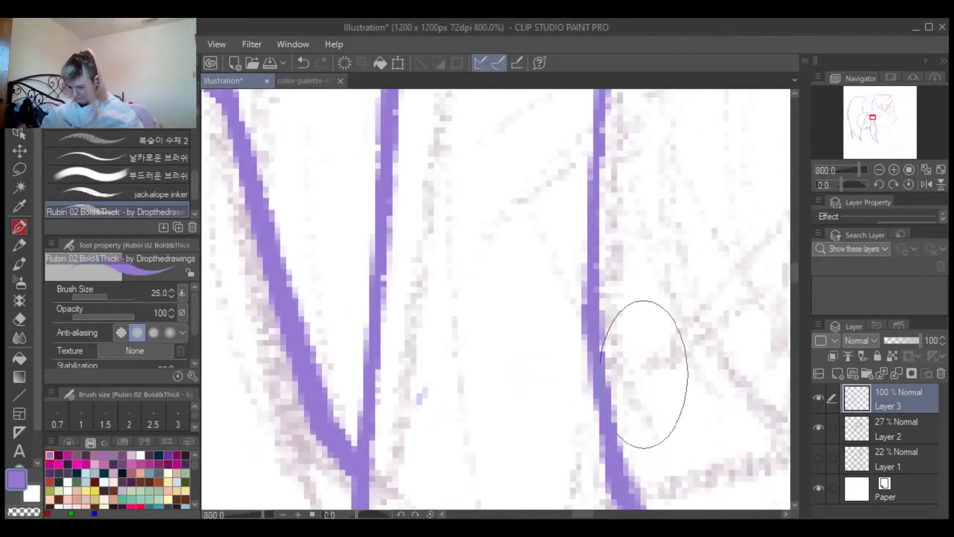
# Ink the tapering hair lock on the far side of the face, with its inner and outer edges meeting at a point
pyautogui.scroll(-5, 639, 373)
pyautogui.moveTo(551, 199); pyautogui.dragTo(561, 343)
pyautogui.scroll(-2, 497, 477)
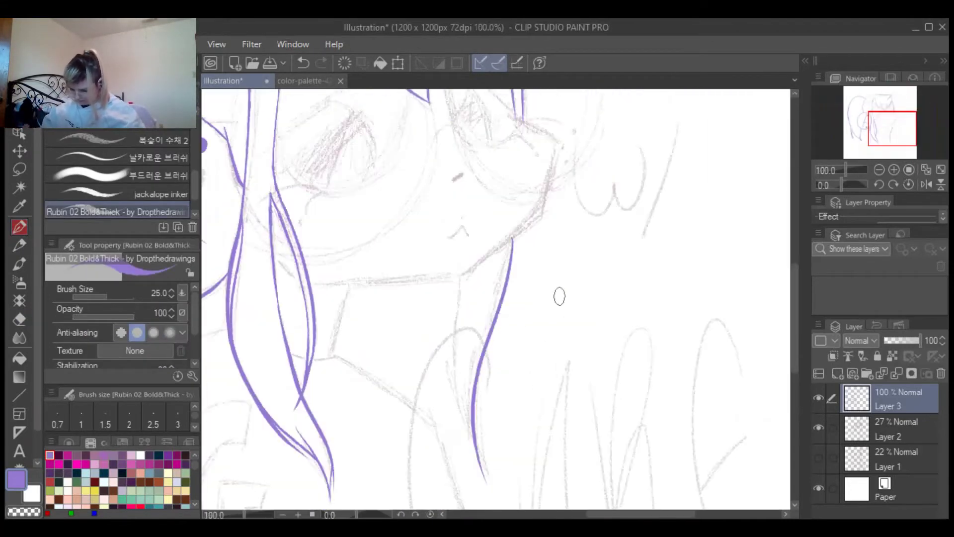
pyautogui.scroll(4, 462, 403)
pyautogui.scroll(-6, 550, 330)
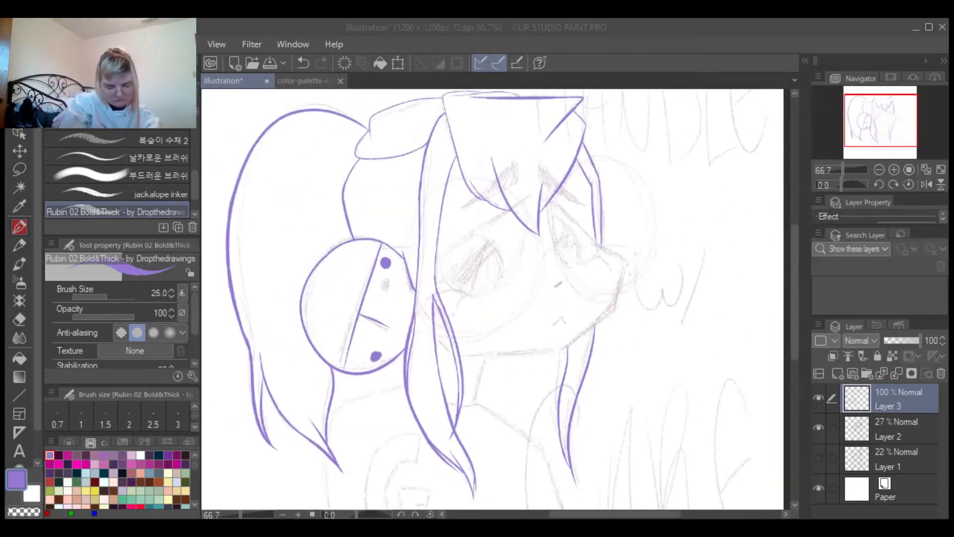
# Ink the outlines of both slanted, worried eyebrows across the fringe
pyautogui.scroll(5, 558, 284)
pyautogui.moveTo(420, 343); pyautogui.dragTo(486, 258)
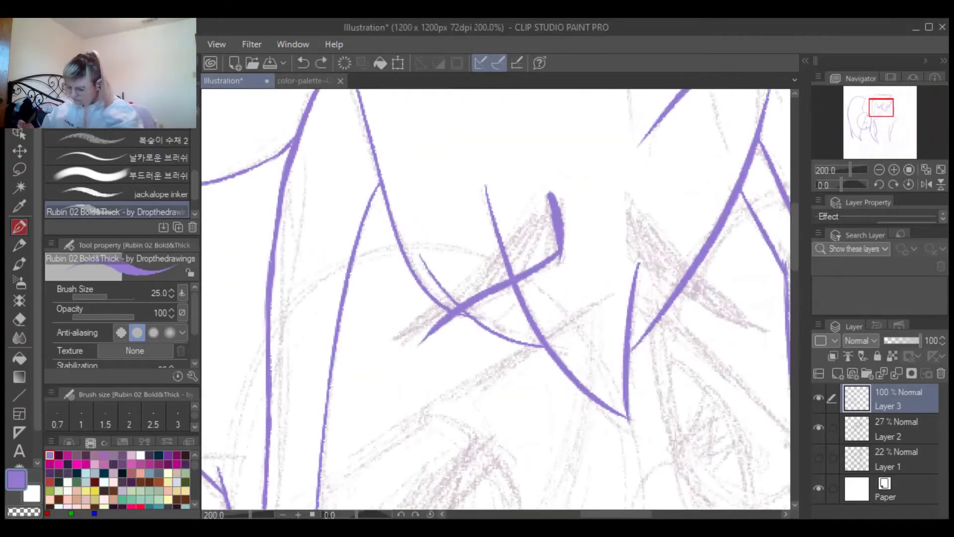
pyautogui.scroll(3, 420, 315)
pyautogui.scroll(-3, 532, 245)
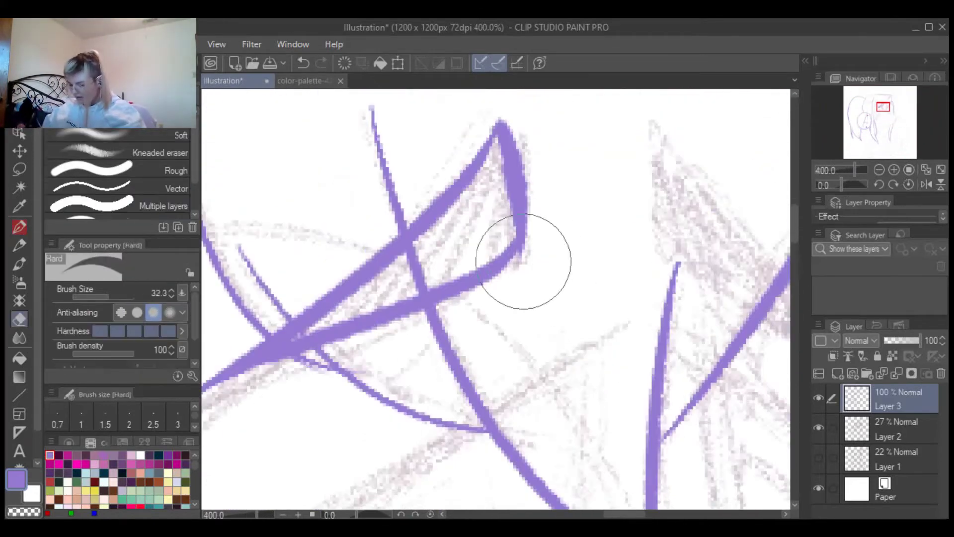
pyautogui.scroll(3, 437, 229)
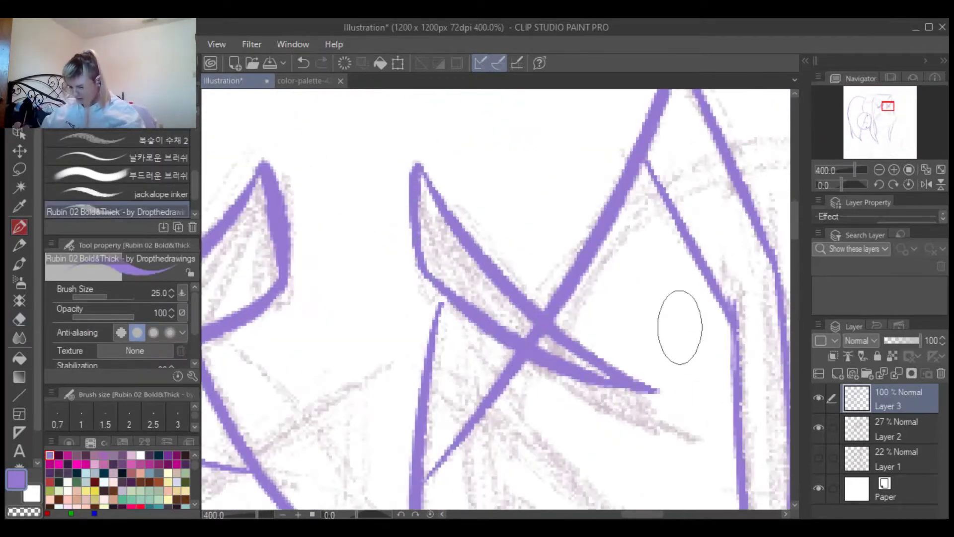
pyautogui.scroll(-4, 646, 283)
# Ink the near eye with its slanted upper lid, rounded lower edge, curved iris outline and diagonal hatching
pyautogui.scroll(2, 543, 181)
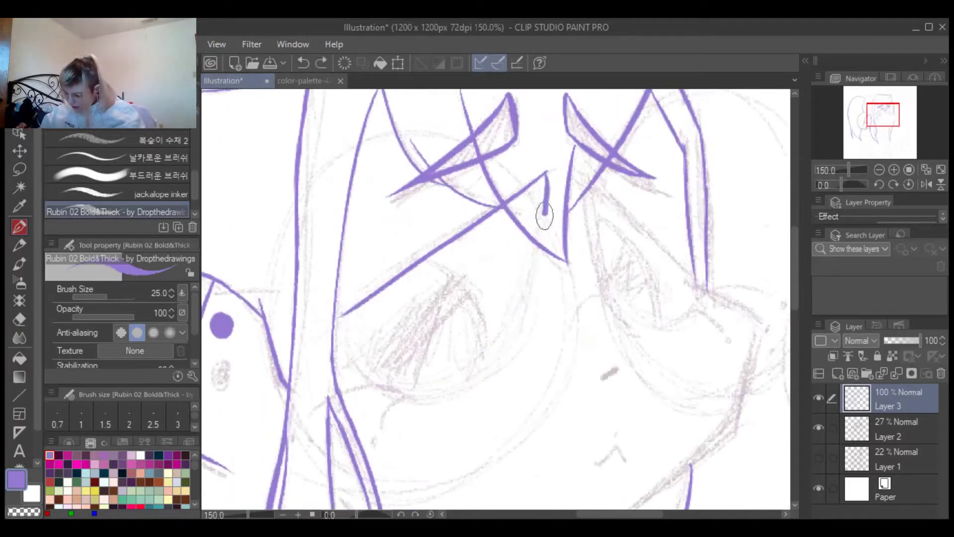
pyautogui.moveTo(556, 149); pyautogui.dragTo(305, 298)
pyautogui.hotkey('ctrl', 'z')
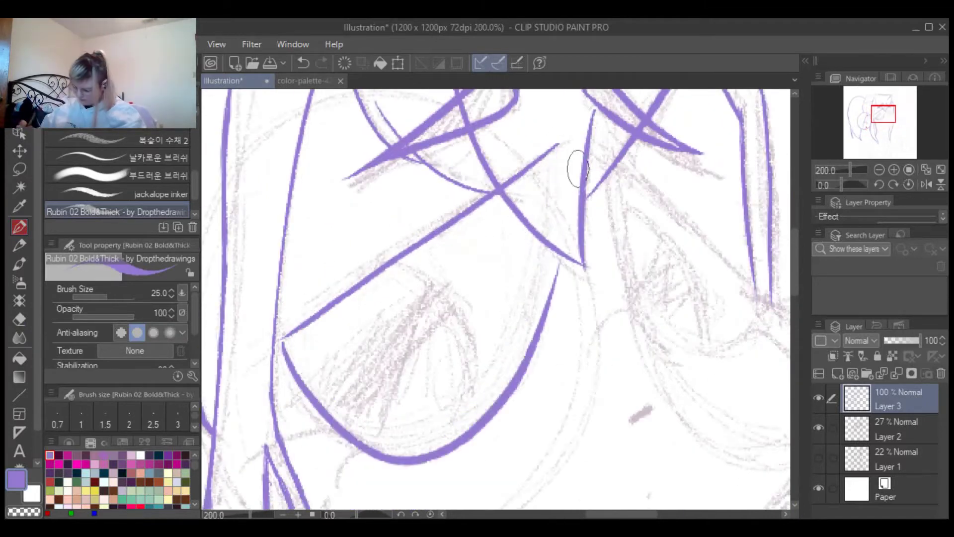
pyautogui.moveTo(283, 338); pyautogui.dragTo(557, 147)
pyautogui.scroll(2, 303, 398)
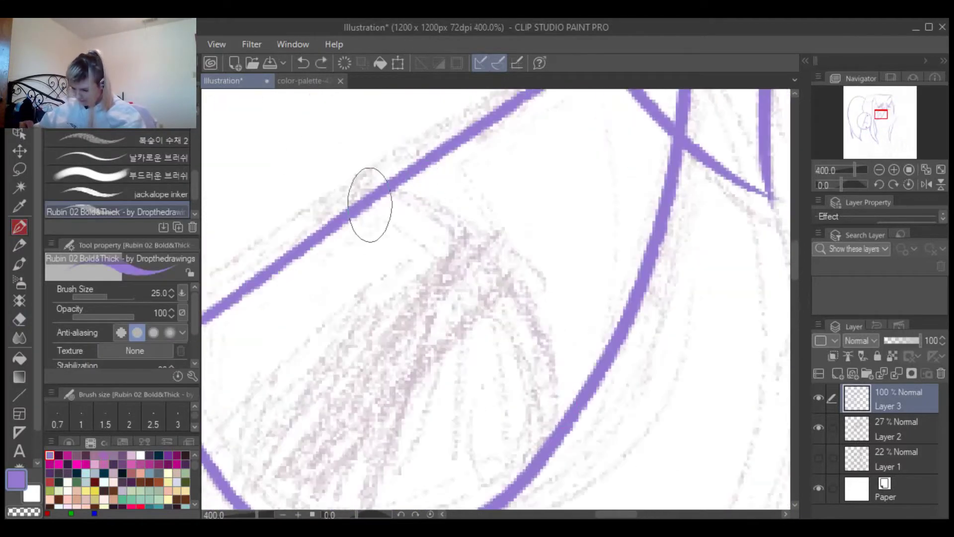
pyautogui.scroll(-5, 487, 303)
pyautogui.scroll(3, 341, 184)
pyautogui.scroll(1, 340, 184)
pyautogui.moveTo(348, 243)
pyautogui.mouseDown()
pyautogui.moveTo(346, 224)
pyautogui.moveTo(435, 177)
pyautogui.mouseUp()
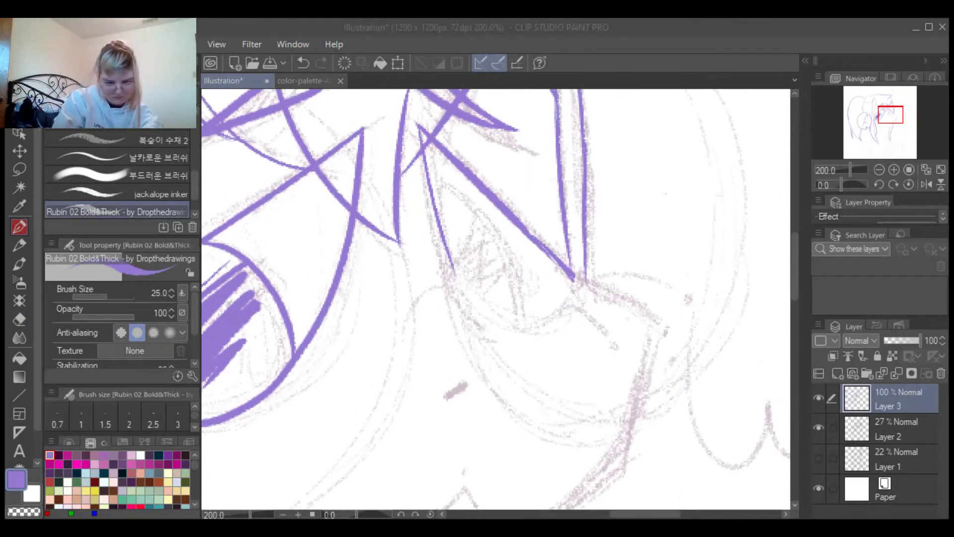
# Redraw the far eye's slanted lid and curved lower edge, adding two outer lashes with a dot beyond each
pyautogui.scroll(2, 549, 277)
pyautogui.press('e')
pyautogui.moveTo(549, 277)
pyautogui.mouseDown()
pyautogui.moveTo(532, 213)
pyautogui.moveTo(545, 223)
pyautogui.mouseUp()
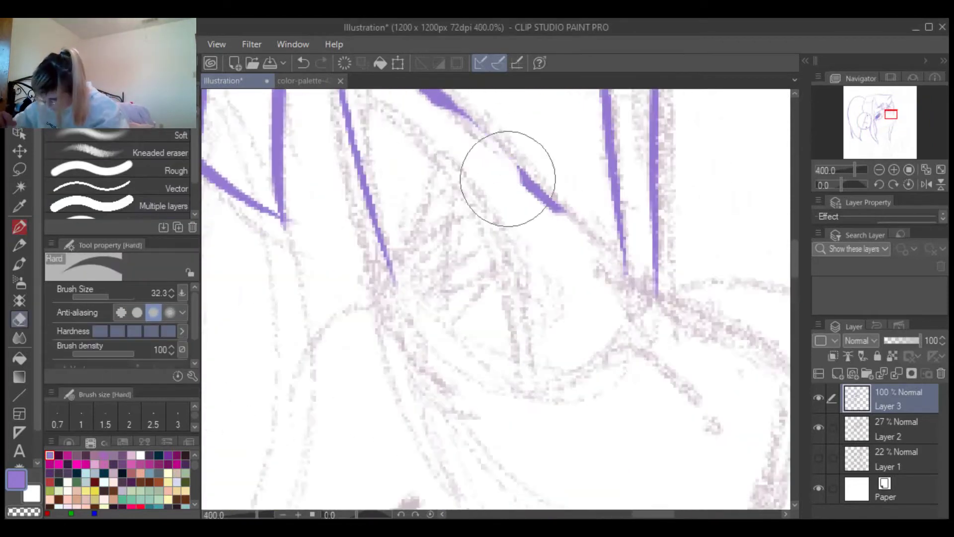
pyautogui.press('p')
pyautogui.moveTo(276, 213); pyautogui.dragTo(522, 447)
pyautogui.moveTo(338, 214); pyautogui.dragTo(534, 294)
pyautogui.hotkey('ctrl', 'z')
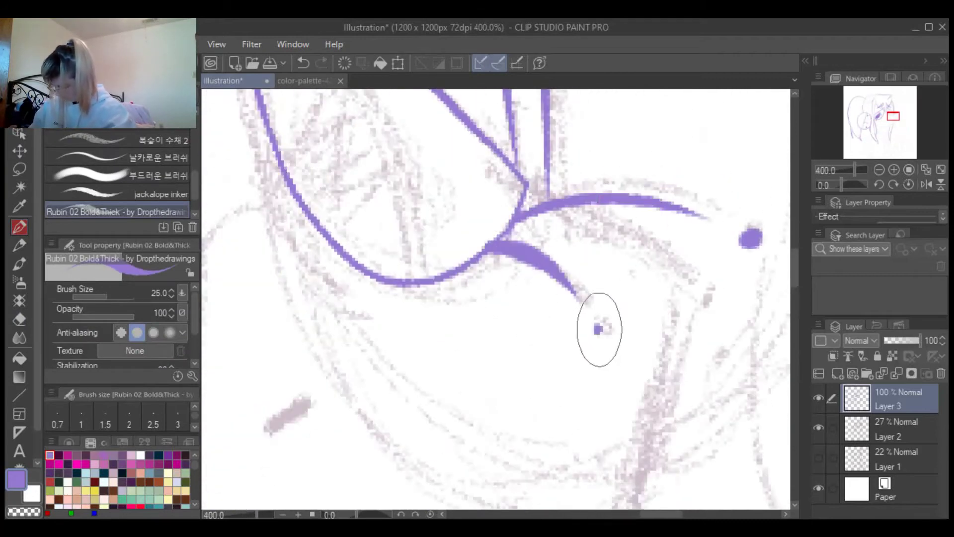
pyautogui.click(599, 329)
# Ink the far eye's curved iris outline and fill it with diagonal hatching
pyautogui.scroll(-2, 562, 368)
pyautogui.scroll(2, 548, 213)
pyautogui.scroll(-2, 522, 249)
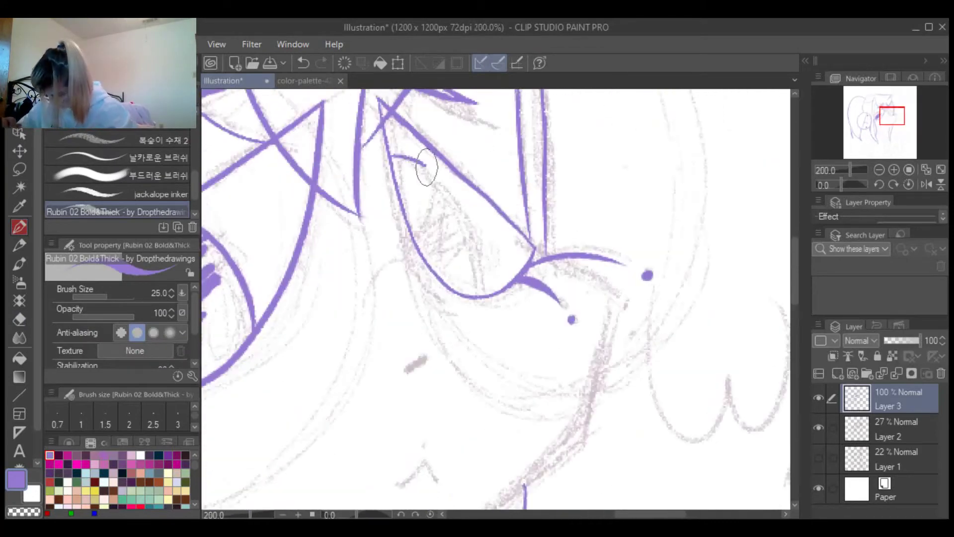
pyautogui.scroll(1, 402, 163)
pyautogui.scroll(-3, 452, 260)
pyautogui.scroll(2, 590, 347)
# Ink the short slanted nose mark and the small pointed mouth with a tiny mark above it
pyautogui.moveTo(494, 268); pyautogui.dragTo(514, 255)
pyautogui.moveTo(513, 339); pyautogui.dragTo(514, 344)
pyautogui.moveTo(485, 382); pyautogui.dragTo(531, 378)
pyautogui.scroll(1, 613, 417)
pyautogui.scroll(-3, 490, 250)
pyautogui.scroll(2, 606, 184)
# Ink the near eye's lower lashes with their dots and the face contour from the far cheek along the jaw
pyautogui.scroll(-1, 606, 184)
pyautogui.scroll(1, 677, 181)
pyautogui.scroll(1, 739, 234)
pyautogui.moveTo(748, 204); pyautogui.dragTo(739, 234)
pyautogui.scroll(-2, 739, 234)
pyautogui.scroll(1, 607, 330)
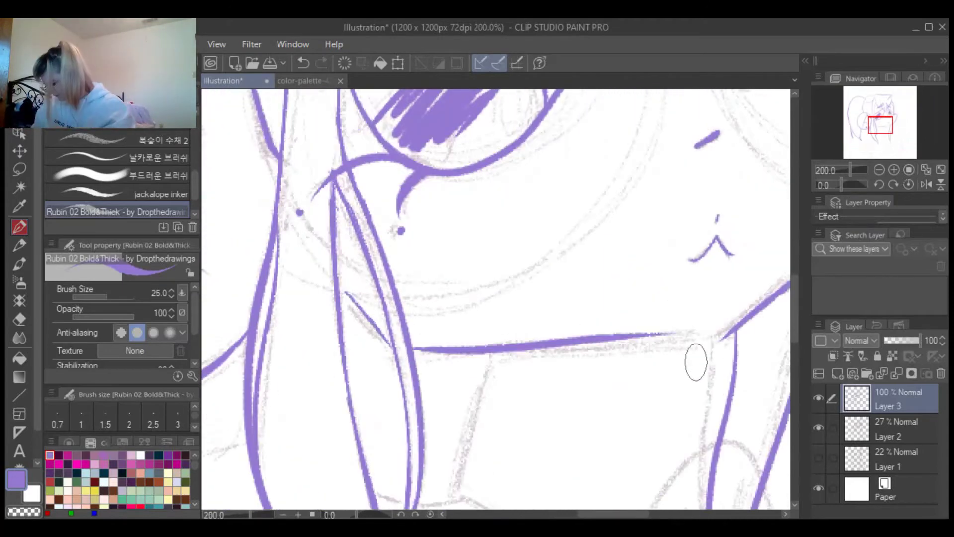
# Undo the jaw's lower edge and redraw it as a thinner line meeting the chin, checking it in a mirrored view
pyautogui.scroll(2, 429, 351)
pyautogui.hotkey('ctrl', 'z')
pyautogui.scroll(-4, 542, 298)
pyautogui.scroll(-1, 447, 248)
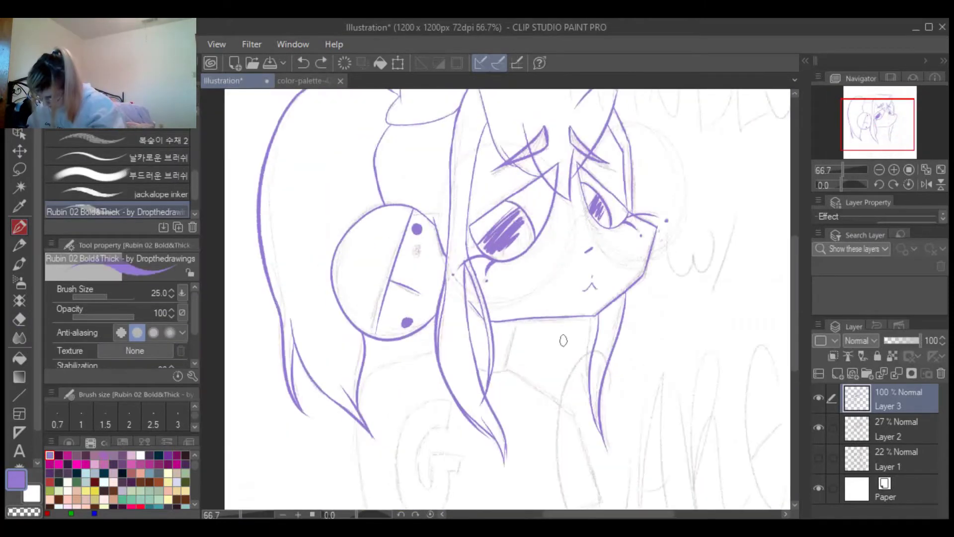
pyautogui.scroll(3, 387, 289)
pyautogui.scroll(-3, 609, 280)
pyautogui.scroll(4, 592, 298)
pyautogui.hotkey('ctrl', 'y')
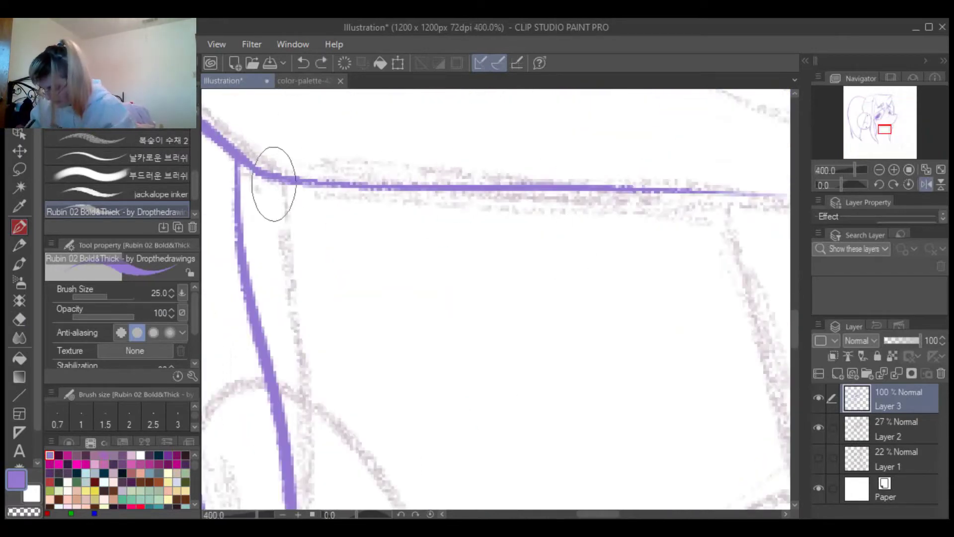
pyautogui.hotkey('ctrl', 'y')
# Ink the near side of the neck down to the base where the shoulder line begins
pyautogui.scroll(-2, 492, 280)
pyautogui.scroll(-1, 411, 239)
pyautogui.scroll(4, 447, 256)
pyautogui.scroll(-4, 563, 183)
pyautogui.hotkey('ctrl', 'z')
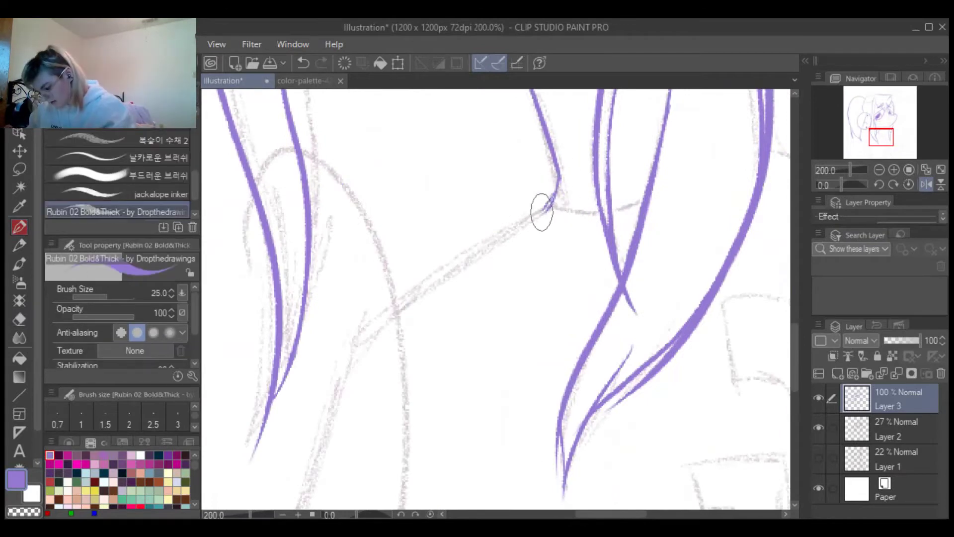
# Ink the far shoulder's slope, the arm edge below it, the short shoulder crease and the curved neckline
pyautogui.scroll(-1, 586, 121)
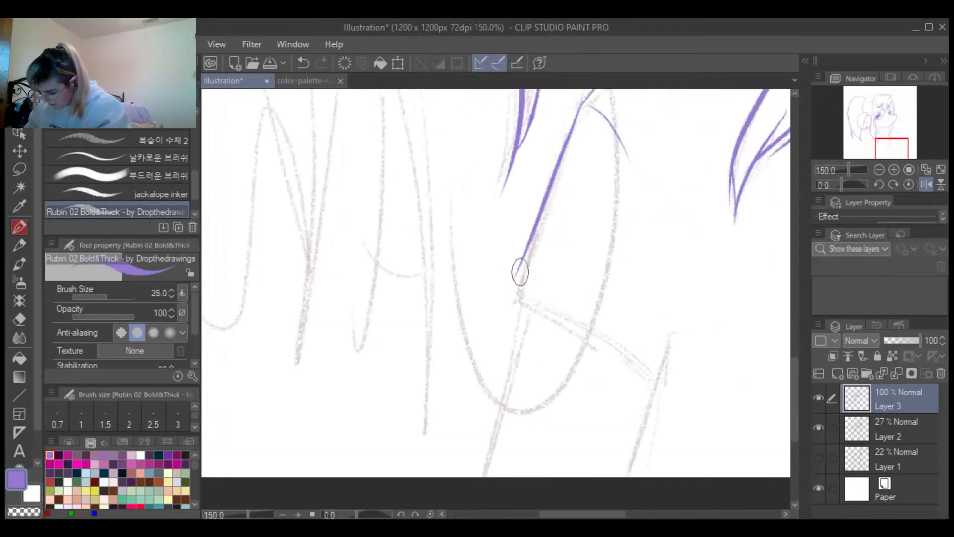
pyautogui.moveTo(518, 284); pyautogui.dragTo(466, 258)
pyautogui.hotkey('ctrl', 'z')
pyautogui.scroll(4, 603, 363)
pyautogui.scroll(-5, 443, 299)
pyautogui.scroll(4, 423, 180)
pyautogui.scroll(-5, 424, 180)
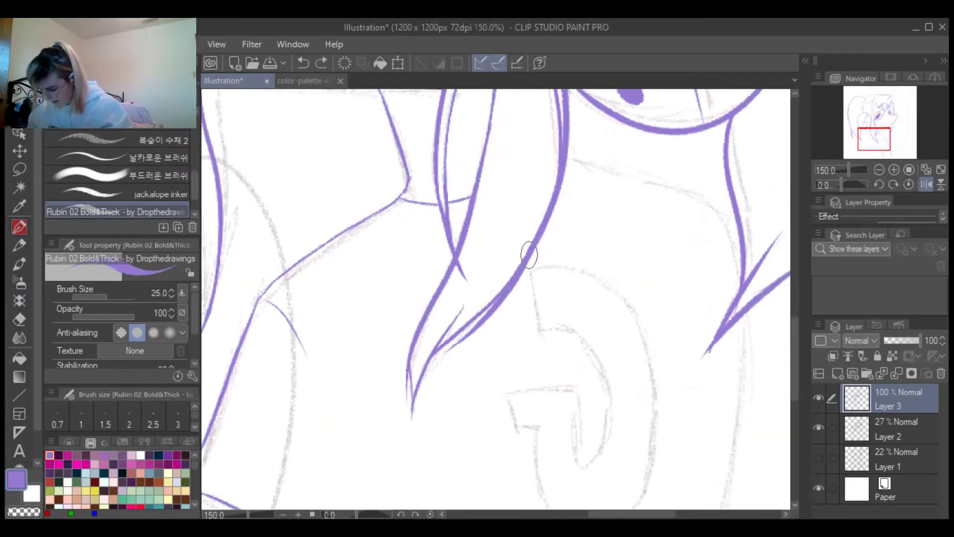
# Add a second parallel neckline curve and ink the rounded near shoulder behind the hair strands
pyautogui.scroll(3, 369, 210)
pyautogui.scroll(3, 369, 211)
pyautogui.scroll(-6, 395, 213)
pyautogui.scroll(3, 556, 234)
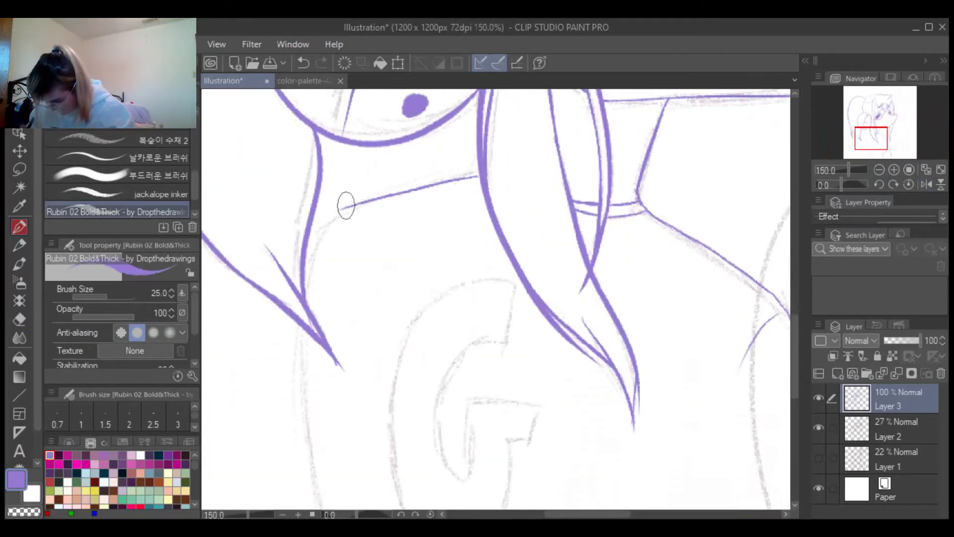
pyautogui.scroll(3, 346, 206)
pyautogui.scroll(-6, 703, 118)
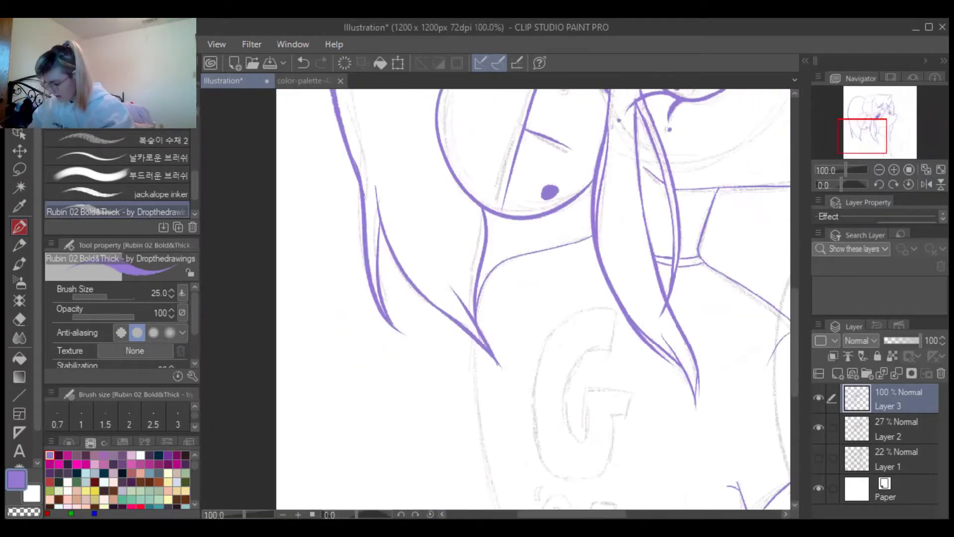
# Ink the near arm's outer edge and the block letter "G" on the shirt
pyautogui.scroll(4, 574, 104)
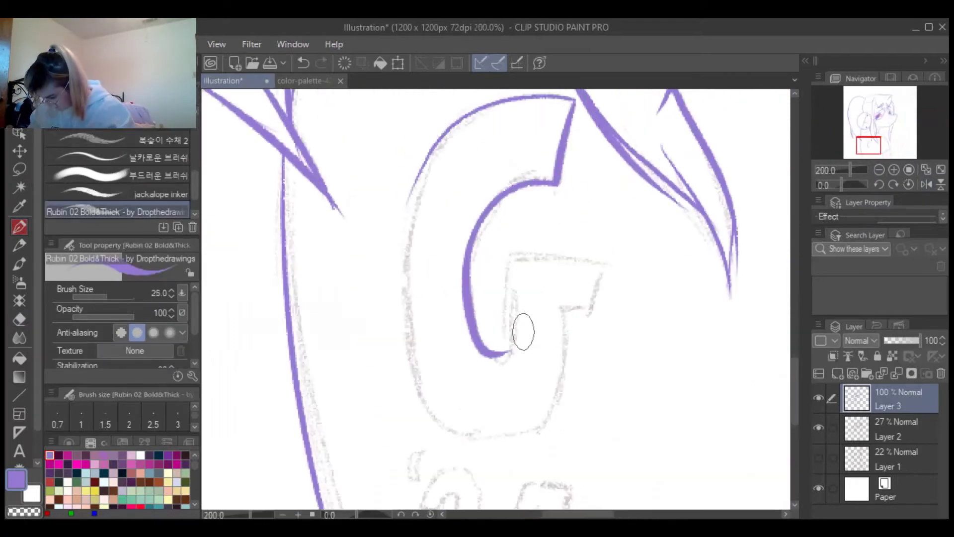
pyautogui.scroll(-1, 547, 316)
pyautogui.scroll(2, 550, 267)
pyautogui.scroll(-2, 332, 192)
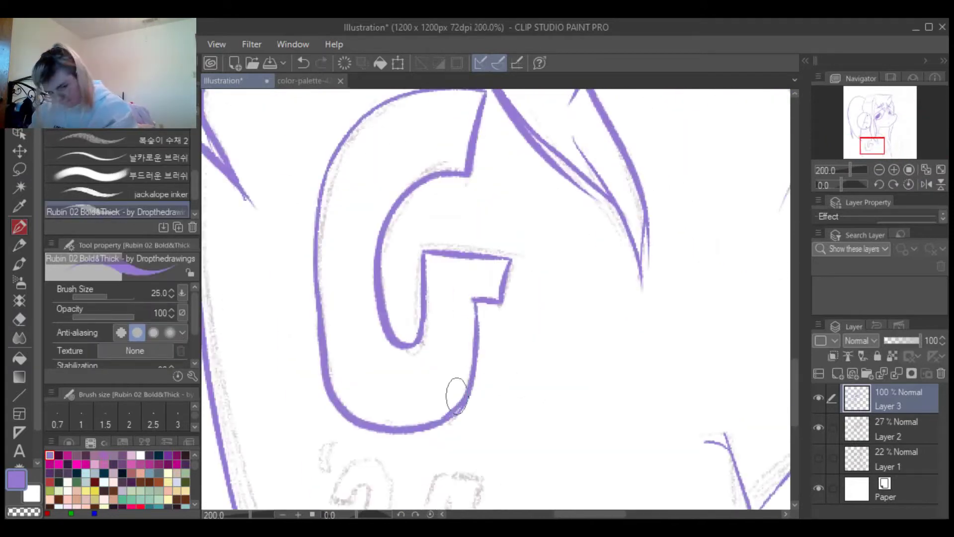
# Ink the outlined digit "2" beneath the letter "G" on the shirt
pyautogui.scroll(-1, 487, 247)
pyautogui.scroll(-3, 471, 297)
pyautogui.scroll(5, 355, 269)
pyautogui.moveTo(342, 282); pyautogui.dragTo(381, 285)
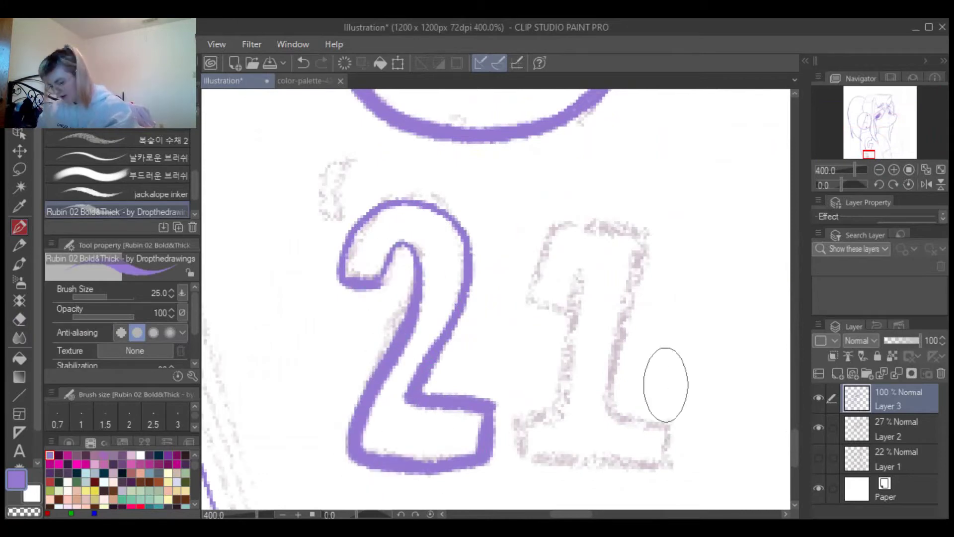
# Ink the outlined apostrophe before the "2" and the block digit "1" after it
pyautogui.scroll(-4, 333, 211)
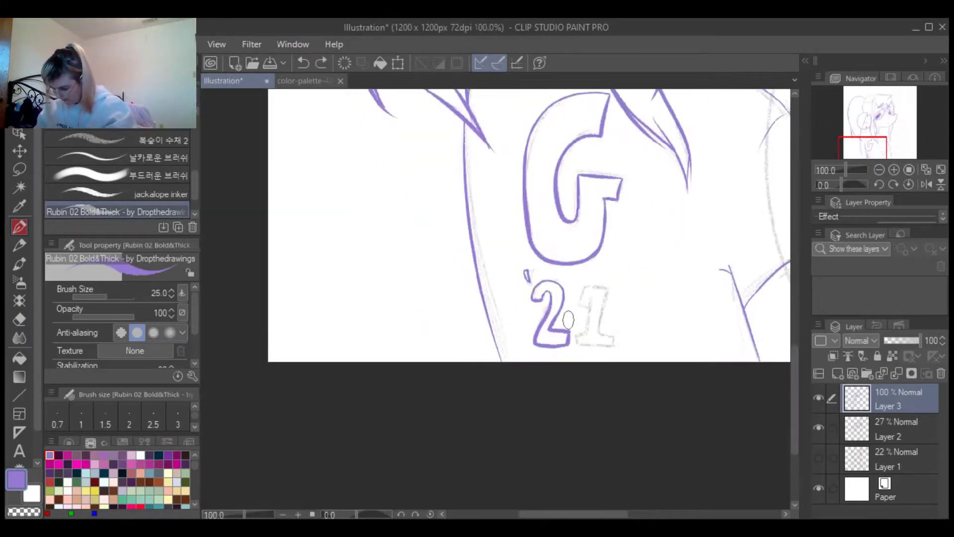
pyautogui.scroll(3, 568, 320)
pyautogui.moveTo(361, 117); pyautogui.dragTo(390, 130)
pyautogui.scroll(1, 389, 130)
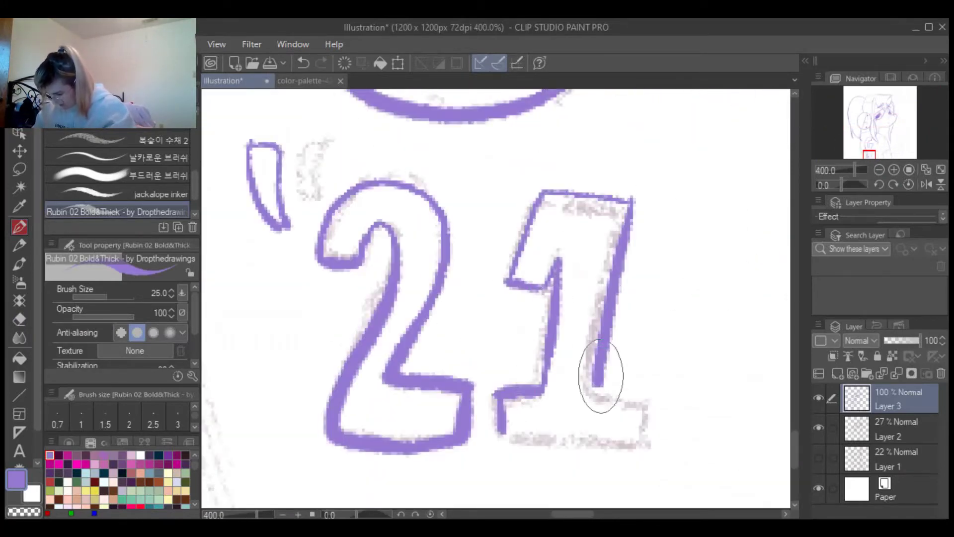
pyautogui.scroll(-2, 647, 444)
pyautogui.scroll(2, 511, 426)
pyautogui.scroll(-3, 512, 425)
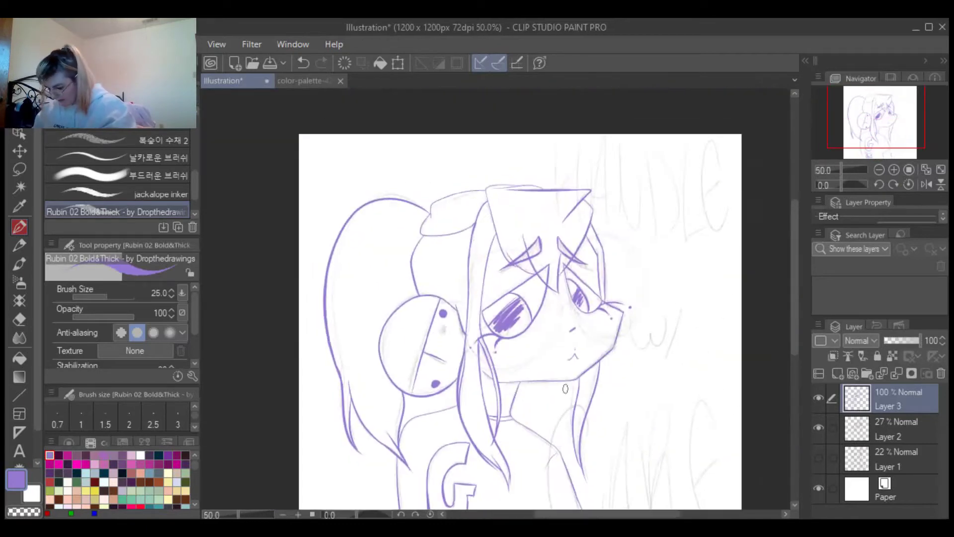
# Add a new layer, set Layer 3 to 0% and Layer 2 to 69% opacity, and ink the near glasses lens as a circle
pyautogui.click(837, 373)
pyautogui.scroll(2, 497, 298)
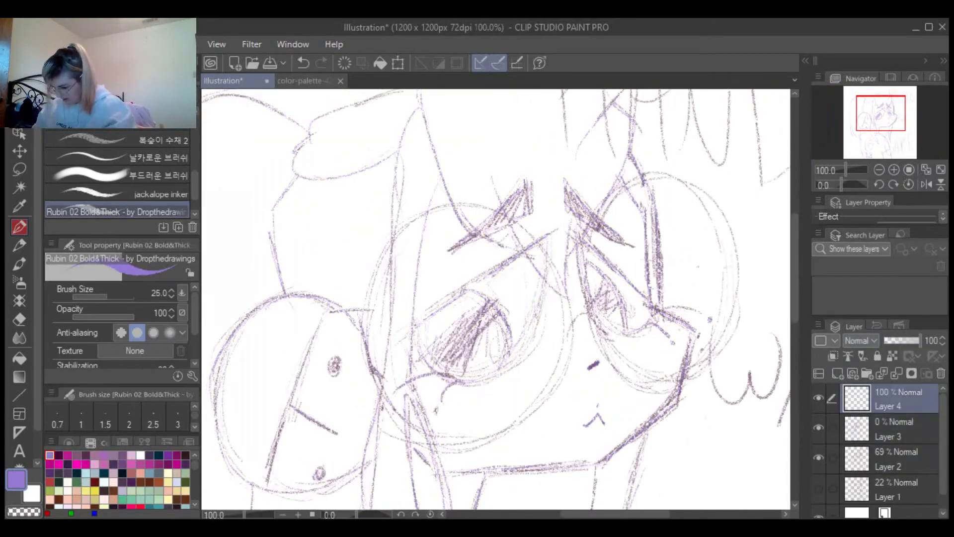
pyautogui.moveTo(505, 258); pyautogui.dragTo(512, 221)
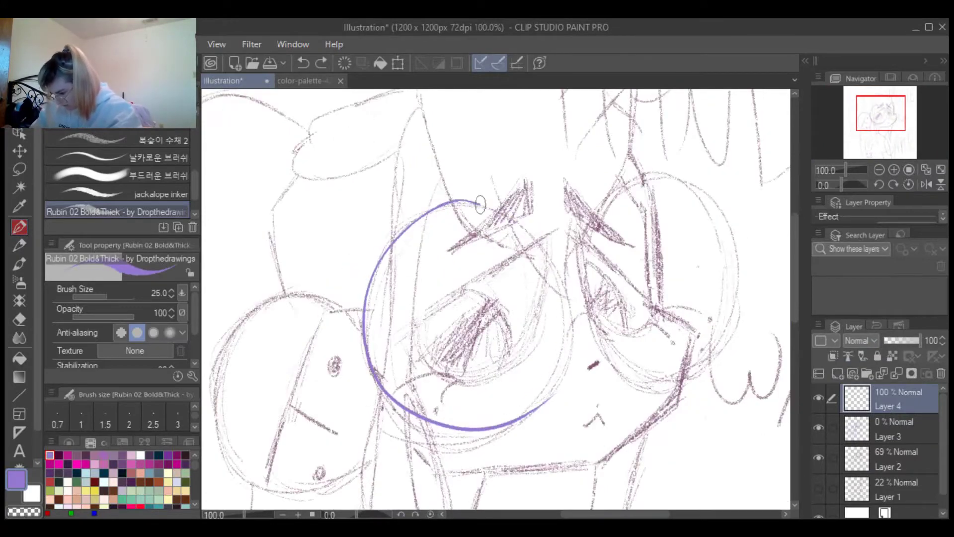
pyautogui.moveTo(457, 202); pyautogui.dragTo(551, 398)
pyautogui.scroll(4, 437, 319)
pyautogui.scroll(-5, 437, 319)
pyautogui.scroll(4, 424, 211)
pyautogui.scroll(-4, 425, 211)
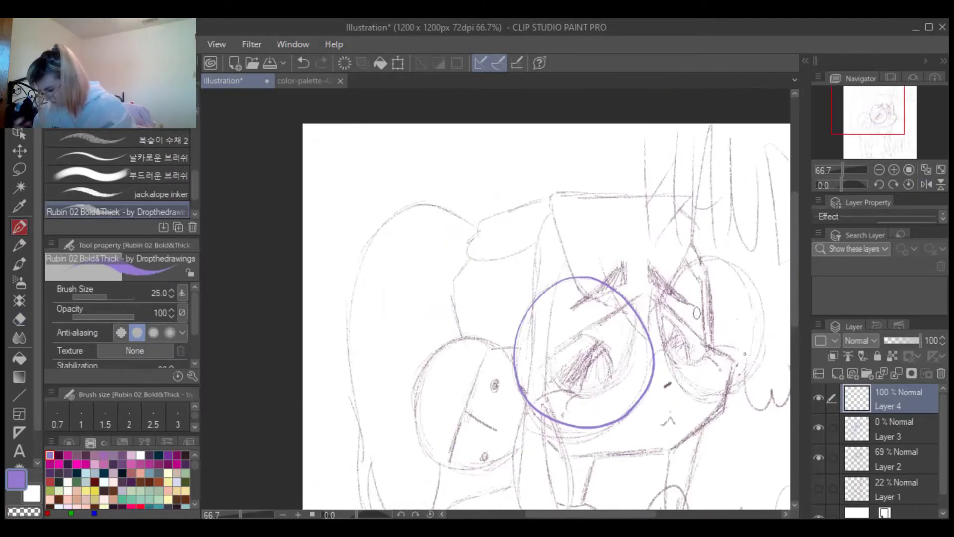
# Hide Layer 3 and ink the short glasses arm from the near lens towards the round shape beside the face
pyautogui.scroll(3, 425, 210)
pyautogui.scroll(4, 436, 182)
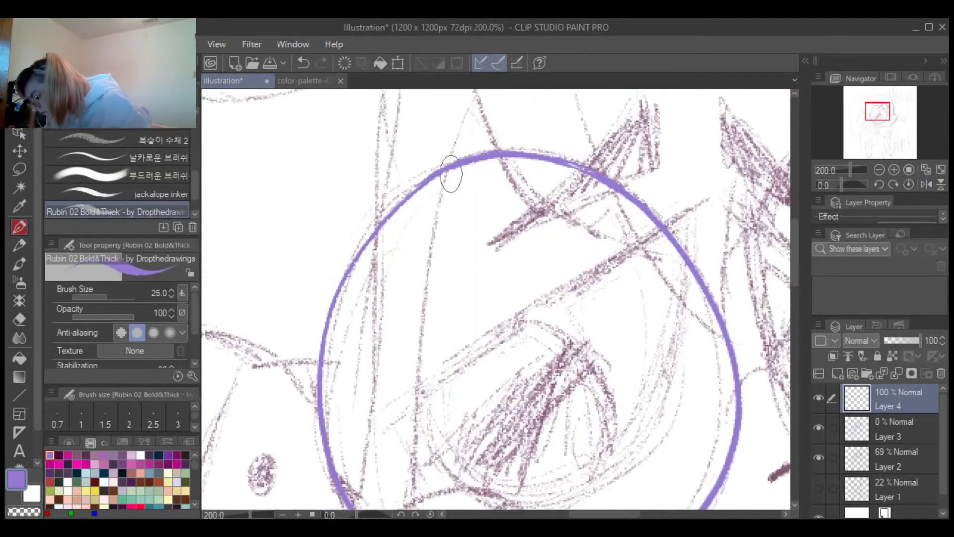
pyautogui.scroll(-6, 435, 182)
pyautogui.scroll(3, 362, 250)
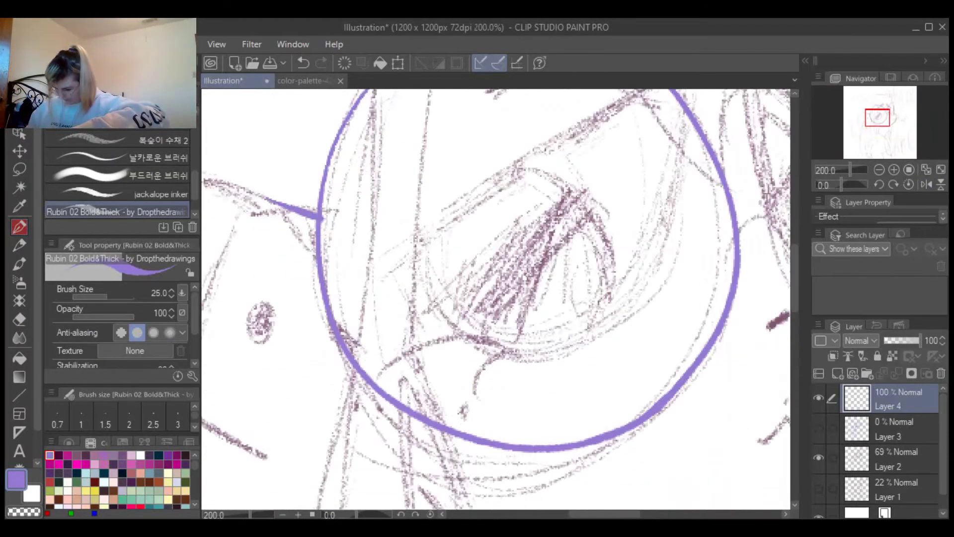
# Show Layer 3 at 31% opacity and ink the glasses bridge and the circular far lens on Layer 4
pyautogui.click(889, 429)
pyautogui.moveTo(885, 340); pyautogui.dragTo(896, 340)
pyautogui.click(819, 457)
pyautogui.click(889, 397)
pyautogui.scroll(-4, 669, 309)
pyautogui.scroll(3, 669, 309)
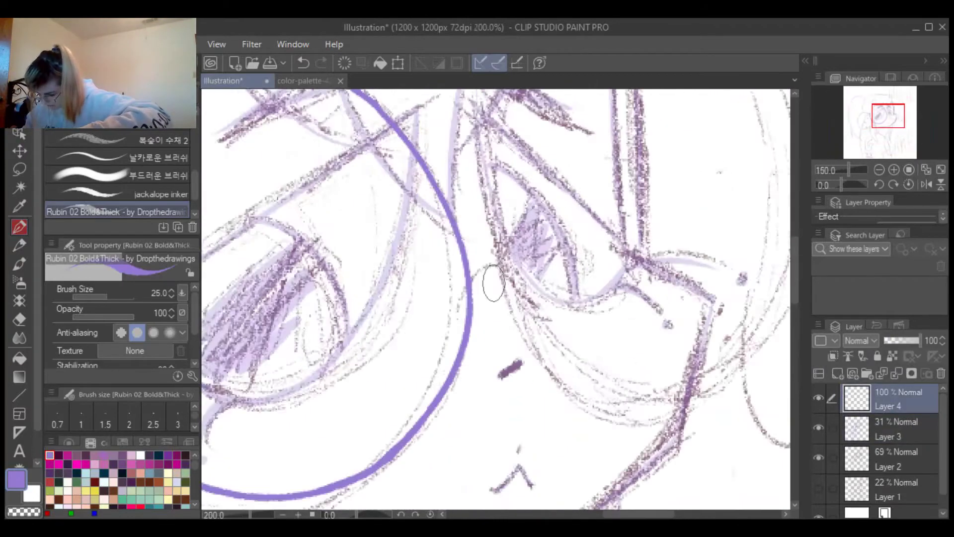
pyautogui.scroll(-1, 650, 195)
pyautogui.scroll(-2, 567, 181)
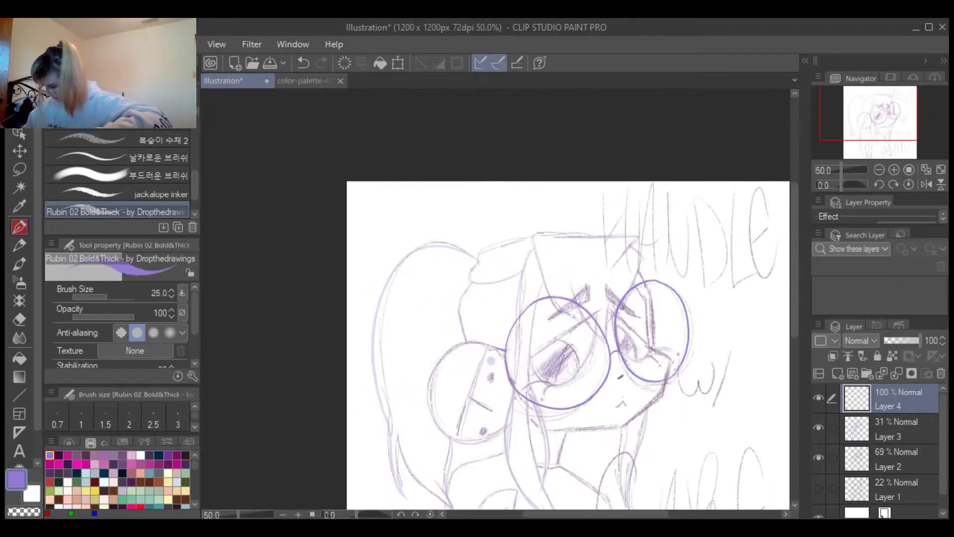
pyautogui.scroll(1, 566, 182)
# Hide Layers 3 and 2 and show the rough sketch on Layer 1 at 49% opacity
pyautogui.click(819, 428)
pyautogui.click(819, 457)
pyautogui.click(818, 488)
pyautogui.click(890, 490)
pyautogui.moveTo(887, 340); pyautogui.dragTo(897, 340)
pyautogui.keyDown('ctrl'); pyautogui.keyDown('shift'); pyautogui.click(596, 209); pyautogui.keyUp('shift'); pyautogui.keyUp('ctrl')
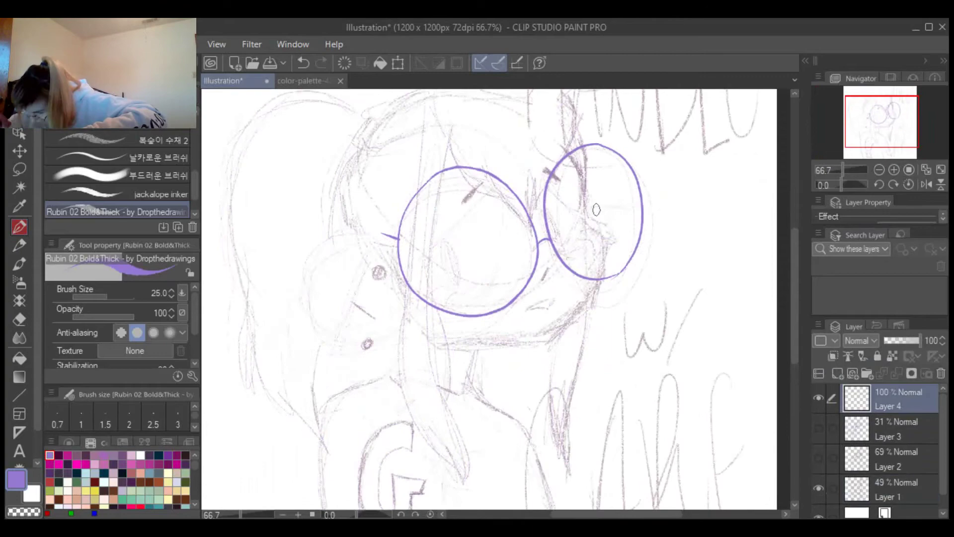
# Merge the glasses into Layer 3 at 100% opacity, with Layer 2 shown and Layer 1 hidden
pyautogui.scroll(5, 666, 209)
pyautogui.scroll(-2, 651, 319)
pyautogui.scroll(1, 633, 188)
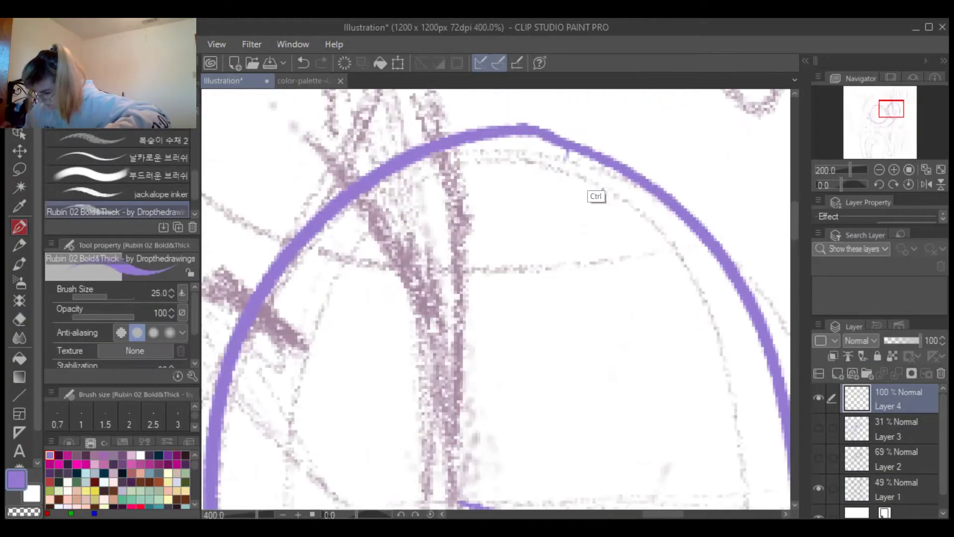
pyautogui.scroll(-8, 639, 224)
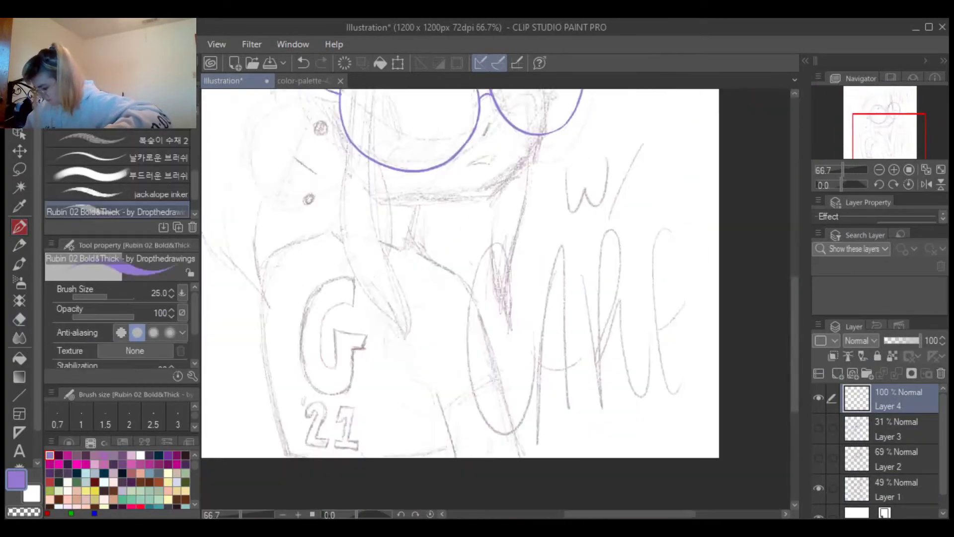
pyautogui.scroll(-1, 890, 447)
pyautogui.moveTo(646, 249); pyautogui.dragTo(531, 270)
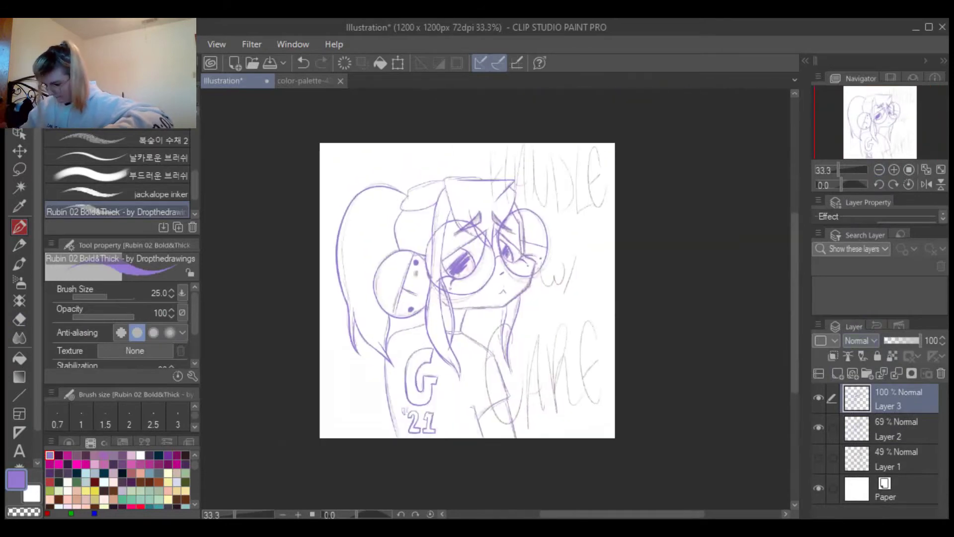
# Ink the first three letters of "HANDLE" over the sketched lettering on a new Layer 4
pyautogui.scroll(3, 504, 161)
pyautogui.moveTo(467, 107); pyautogui.dragTo(475, 278)
pyautogui.moveTo(521, 104); pyautogui.dragTo(547, 273)
pyautogui.moveTo(566, 107); pyautogui.dragTo(584, 286)
pyautogui.moveTo(606, 112); pyautogui.dragTo(631, 272)
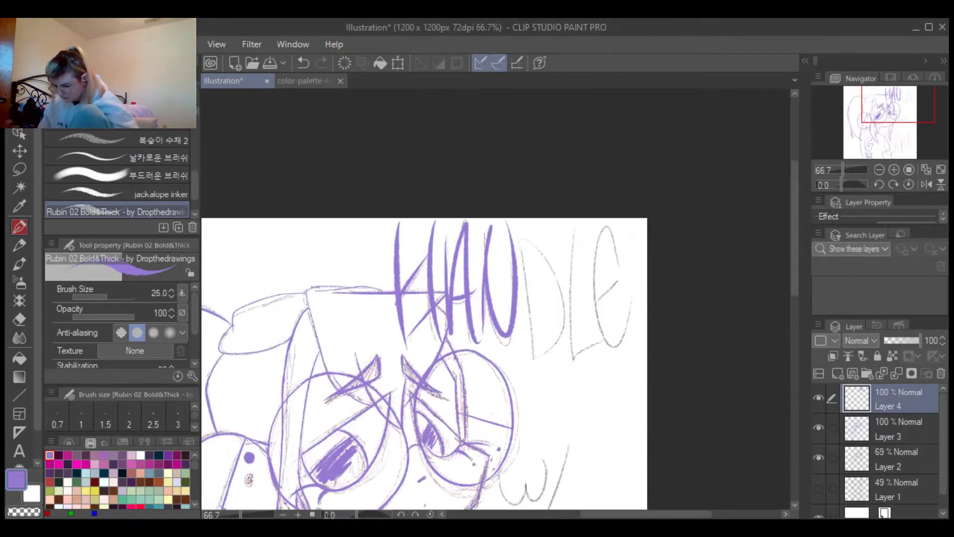
# Ink the letters "DLE" and the words "w/" and "CARE" beside the character, and hide Layer 2
pyautogui.moveTo(508, 190); pyautogui.dragTo(558, 336)
pyautogui.hotkey('ctrl', 'z')
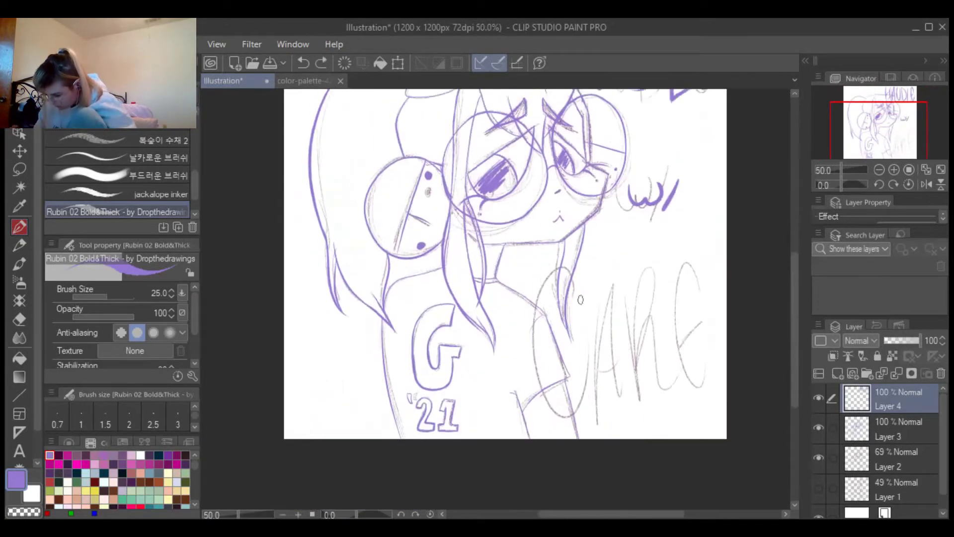
pyautogui.hotkey('ctrl', '-')
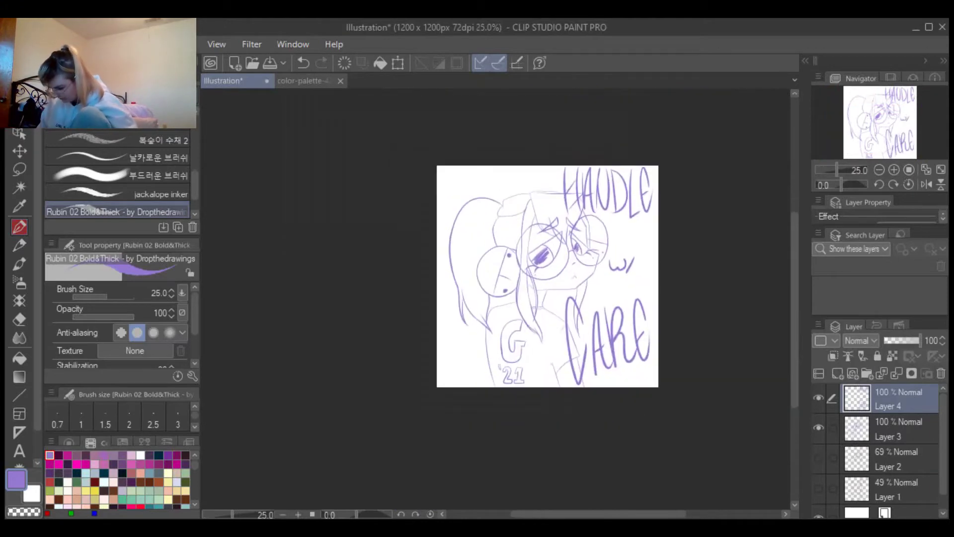
# Make Layer 3 the reference layer and fill the shirt on a new layer beneath it with cyan from the colour palette image
pyautogui.click(889, 429)
pyautogui.click(848, 356)
pyautogui.hotkey('ctrl', 'shift', 'n')
pyautogui.click(300, 80)
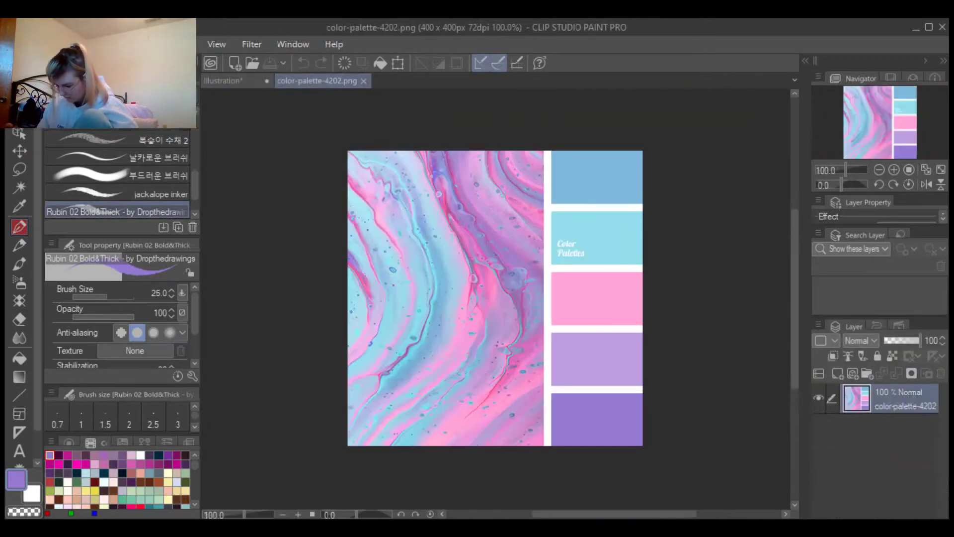
pyautogui.click(597, 181)
pyautogui.click(224, 81)
pyautogui.click(497, 358)
# Fill the side strands, neck, face and ponytail with the same cyan on Layer 5
pyautogui.scroll(3, 448, 397)
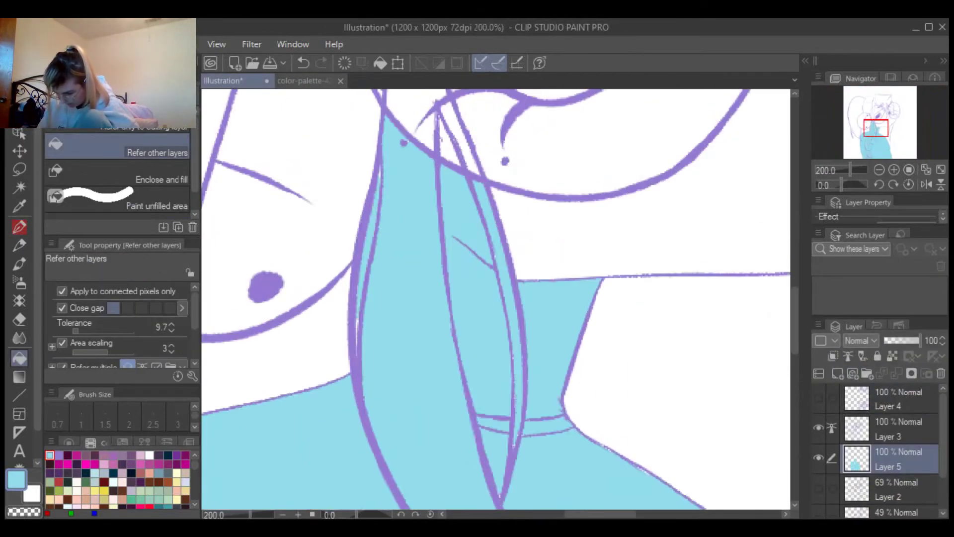
pyautogui.click(462, 323)
pyautogui.scroll(-3, 462, 323)
pyautogui.click(688, 324)
pyautogui.scroll(-2, 547, 298)
pyautogui.click(377, 209)
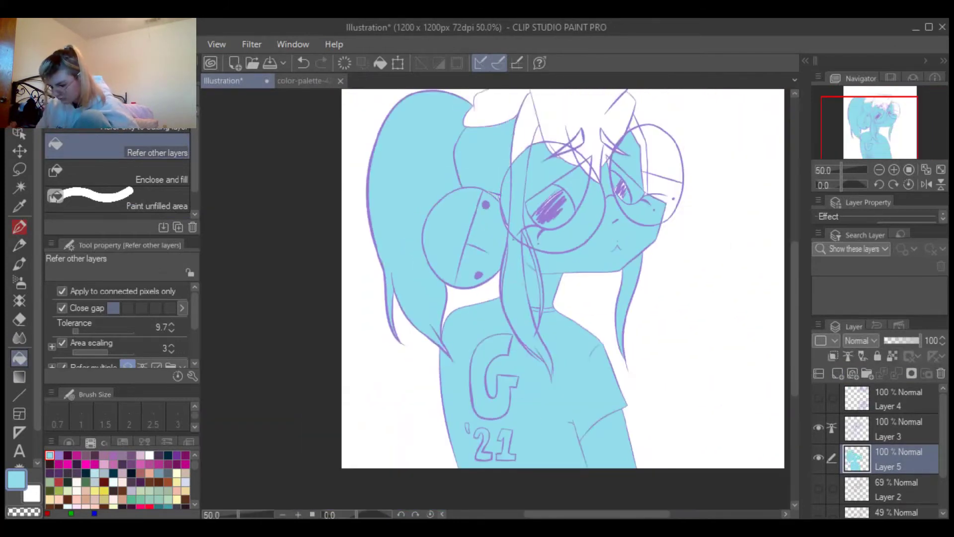
# Complete the cyan base over the fringe, the top of the hair and leftover gaps, using the Smooth brush for touch-ups
pyautogui.scroll(2, 497, 298)
pyautogui.press('b')
pyautogui.scroll(-2, 420, 185)
pyautogui.scroll(2, 420, 184)
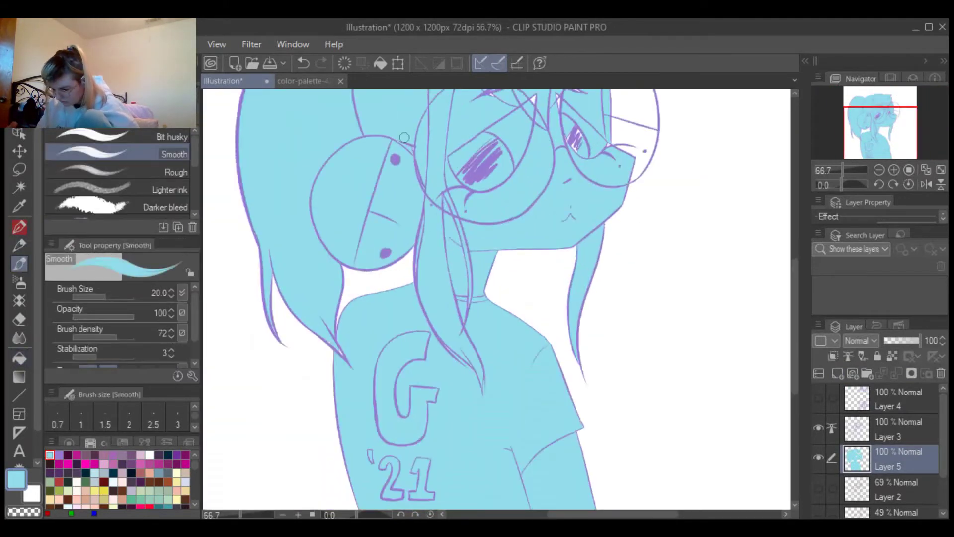
pyautogui.scroll(-2, 469, 416)
pyautogui.scroll(2, 402, 325)
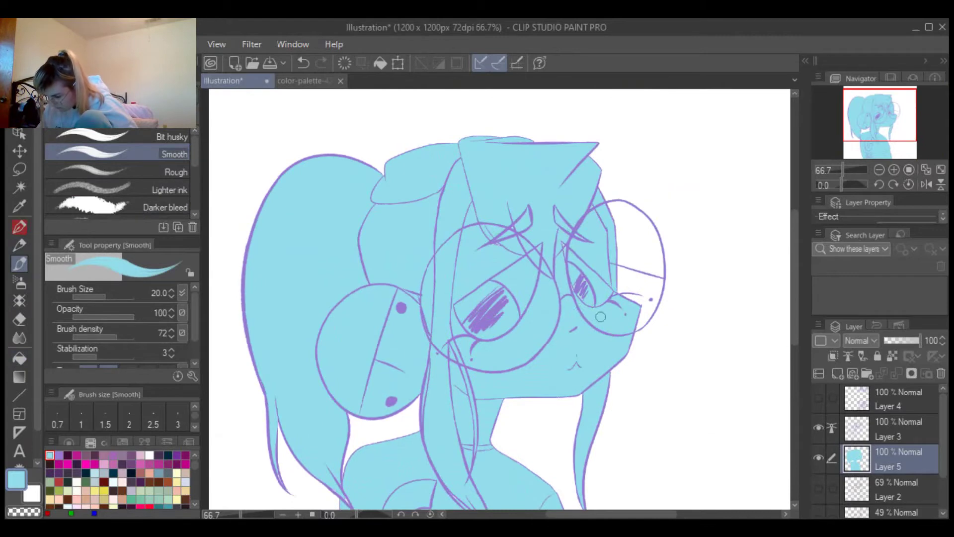
# Add a background layer beneath the cyan base, try it in pink and recolour it with the palette's medium blue
pyautogui.scroll(-3, 600, 316)
pyautogui.click(300, 81)
pyautogui.click(596, 288)
pyautogui.click(223, 81)
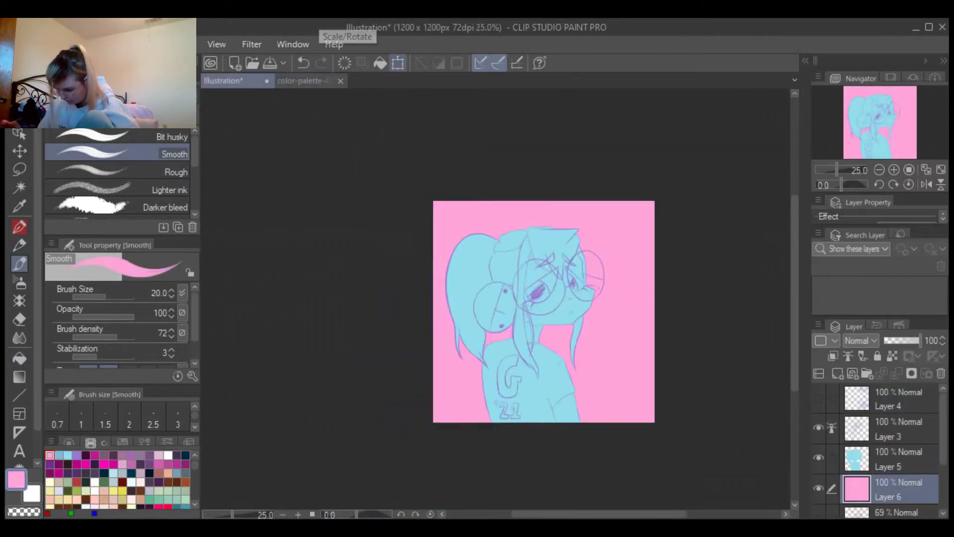
pyautogui.click(300, 81)
pyautogui.click(224, 80)
# Add Layer 7 clipped above the cyan base and fill the shirt's "G" lettering with the palette pink
pyautogui.click(838, 374)
pyautogui.moveTo(889, 482); pyautogui.dragTo(890, 452)
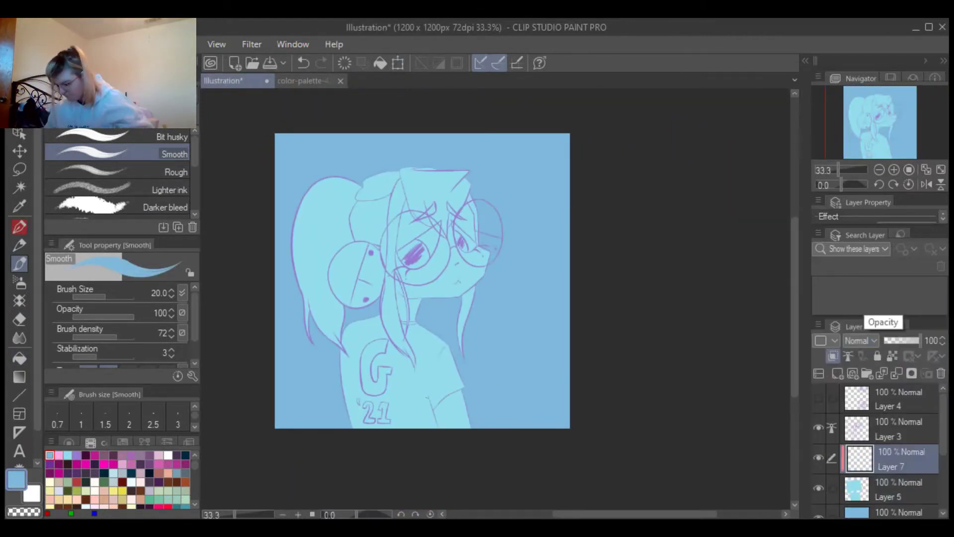
pyautogui.press('g')
pyautogui.click(376, 373)
pyautogui.scroll(3, 437, 417)
# Sample the palette's light purple and fill the hair section between the ponytail and the front strand
pyautogui.click(300, 80)
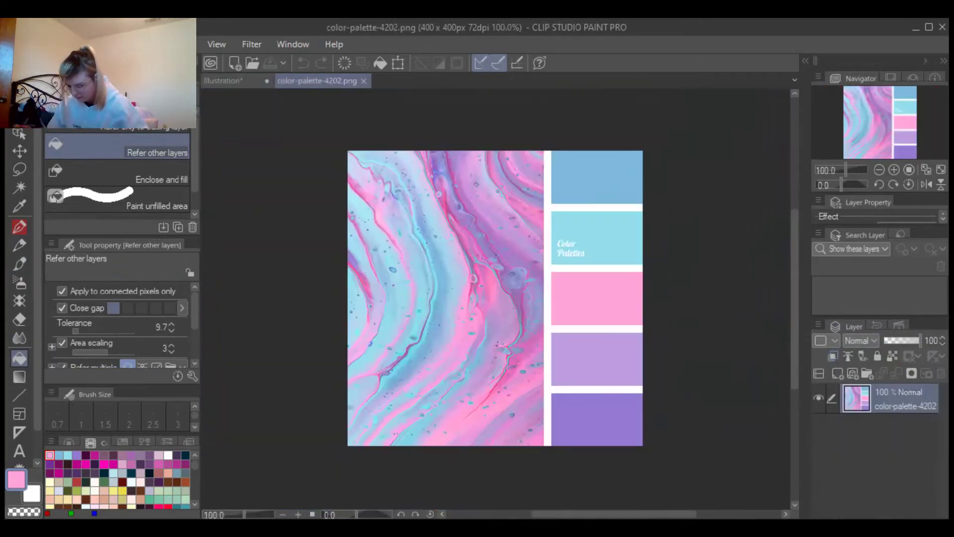
pyautogui.click(594, 379)
pyautogui.click(224, 80)
pyautogui.scroll(3, 497, 298)
pyautogui.scroll(-3, 497, 298)
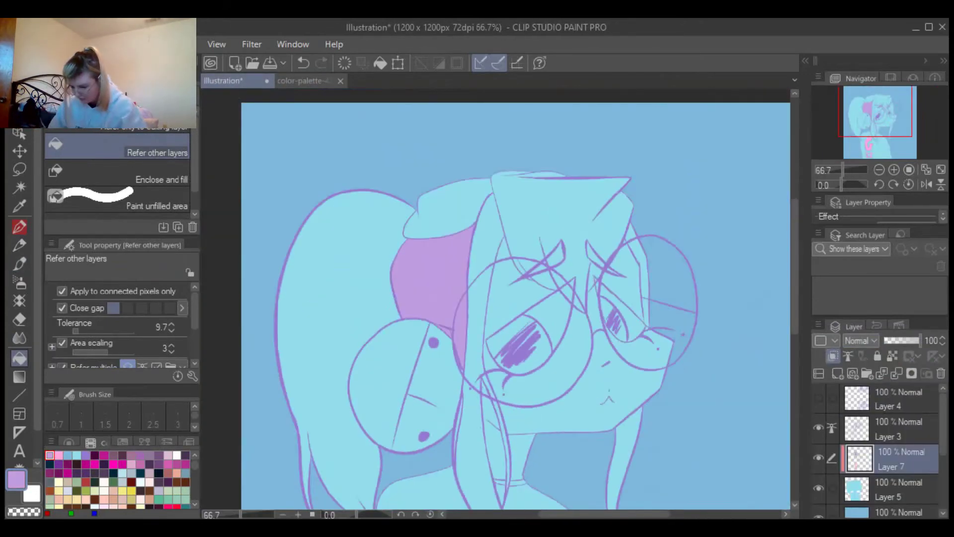
# Try filling the shirt with light purple around the pink "G" lettering
pyautogui.press('p')
pyautogui.scroll(3, 497, 298)
pyautogui.scroll(-4, 497, 298)
pyautogui.click(300, 80)
pyautogui.click(223, 81)
pyautogui.moveTo(497, 298); pyautogui.dragTo(382, 263)
pyautogui.press('g')
pyautogui.click(393, 393)
pyautogui.scroll(5, 542, 289)
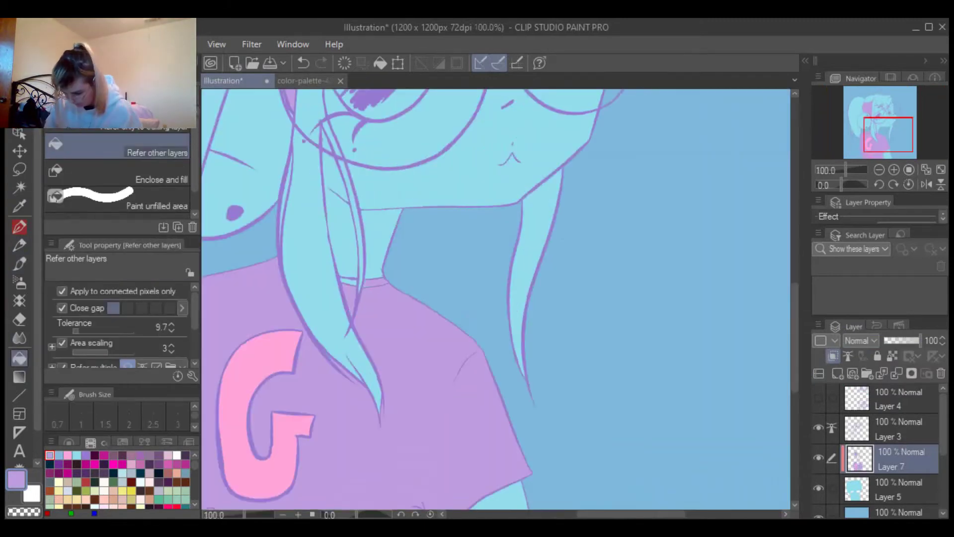
# Recolour the "G '21" lettering light purple, try a pink shirt and undo the shirt fill
pyautogui.scroll(-5, 542, 289)
pyautogui.scroll(5, 542, 289)
pyautogui.scroll(-5, 541, 289)
pyautogui.hotkey('ctrl', 'z')
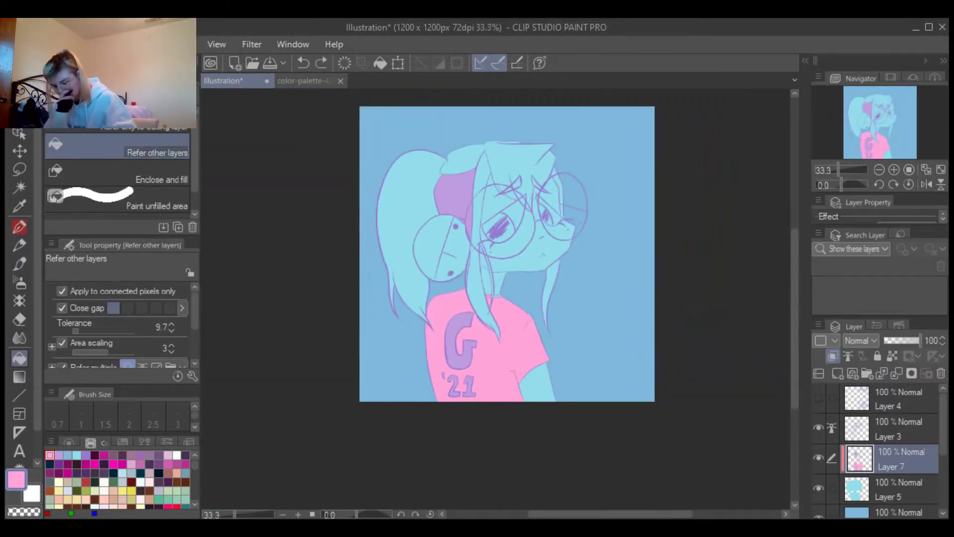
pyautogui.hotkey('ctrl', 'y')
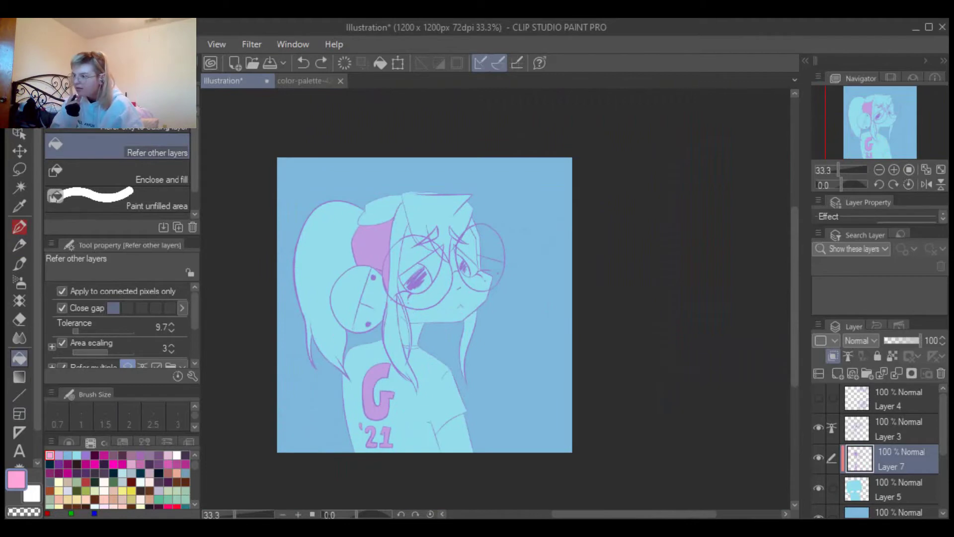
# Fill the ponytail, the side strands and the fringe with pink on Layer 7
pyautogui.scroll(5, 542, 289)
pyautogui.scroll(-3, 541, 289)
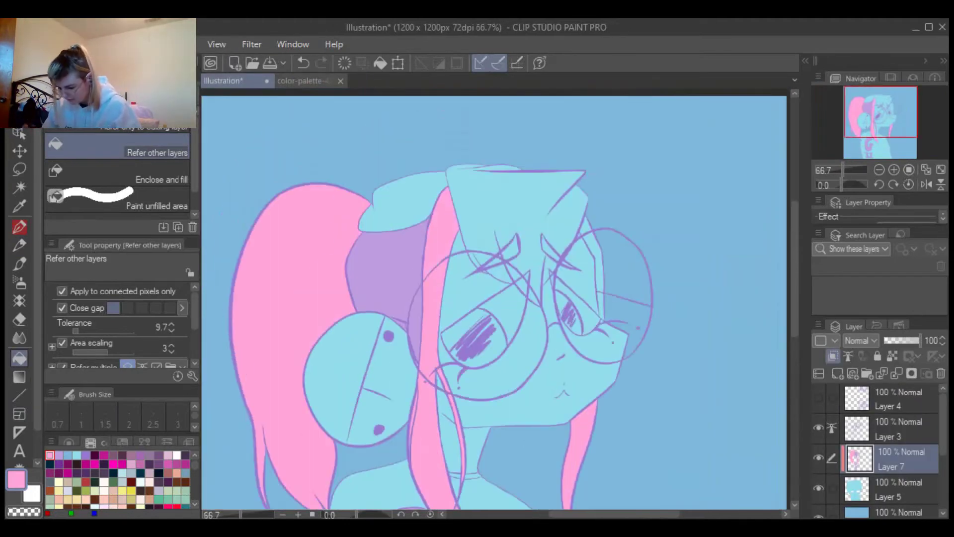
pyautogui.scroll(4, 541, 289)
pyautogui.scroll(-2, 542, 289)
# Paint the eyebrows solid purple and touch up the pink fringe around them with the Smooth brush
pyautogui.press('b')
pyautogui.scroll(3, 473, 323)
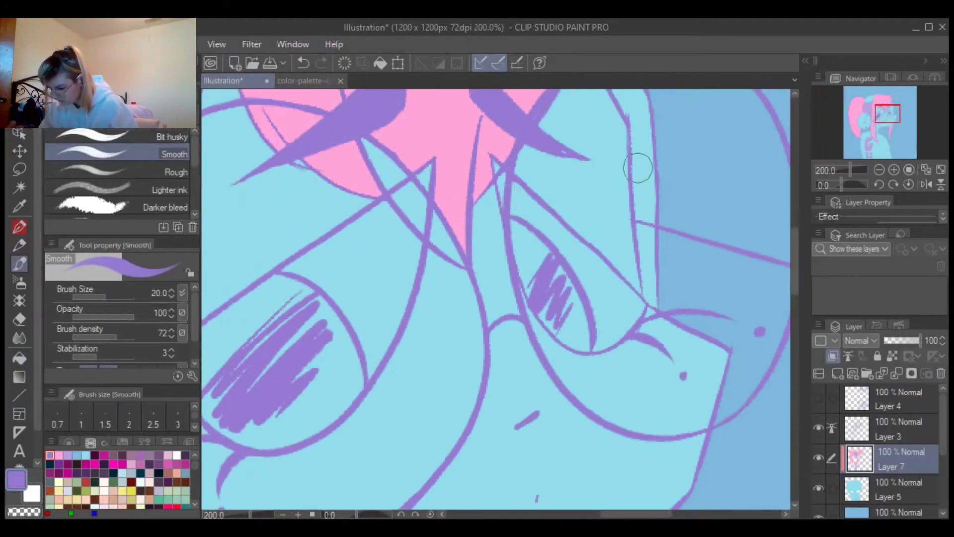
pyautogui.scroll(-2, 472, 322)
pyautogui.scroll(6, 472, 322)
pyautogui.scroll(-5, 496, 303)
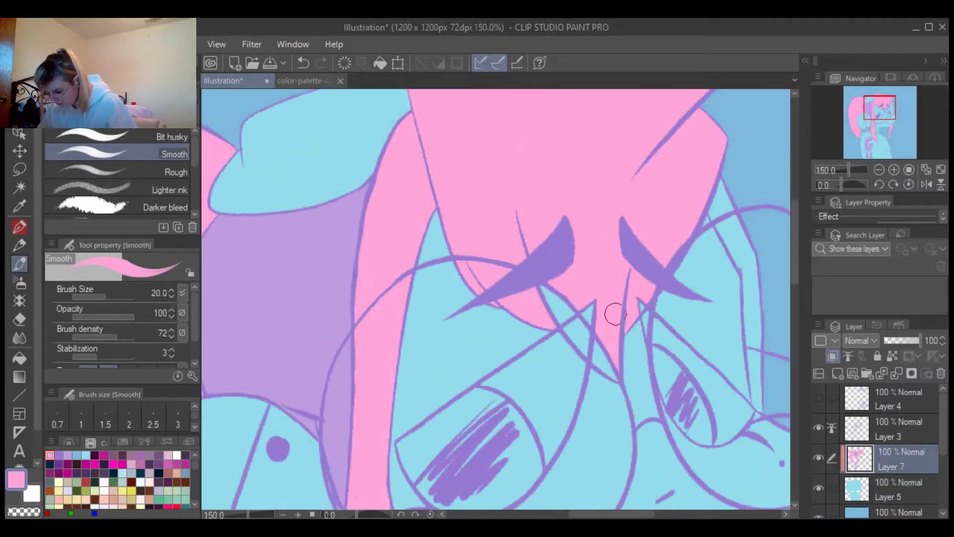
# Fill the remaining hair sections on top of the head pink and show the lettering on Layer 4
pyautogui.press('g')
pyautogui.scroll(-4, 496, 304)
pyautogui.click(818, 398)
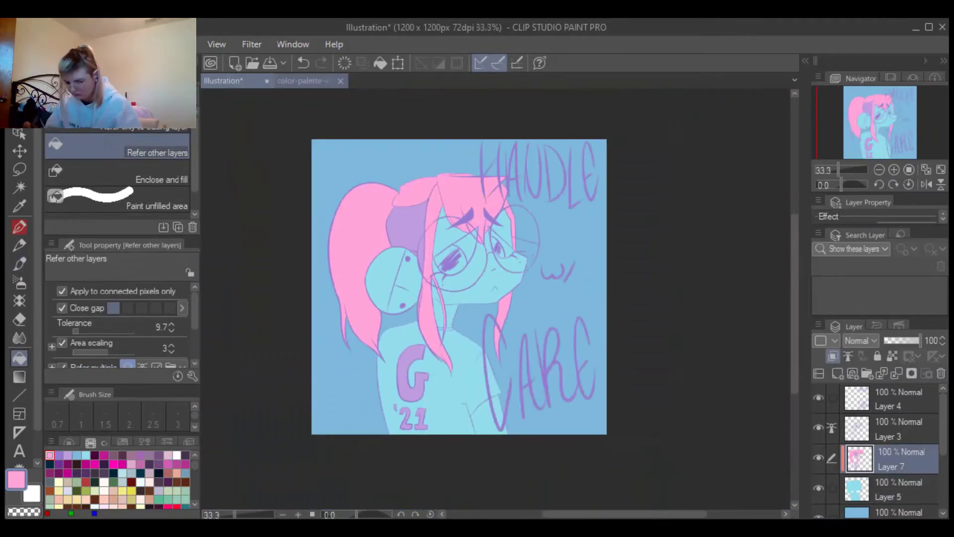
# Fill the whites of both eyes with very pale pink and paint their inner corners white
pyautogui.scroll(4, 485, 273)
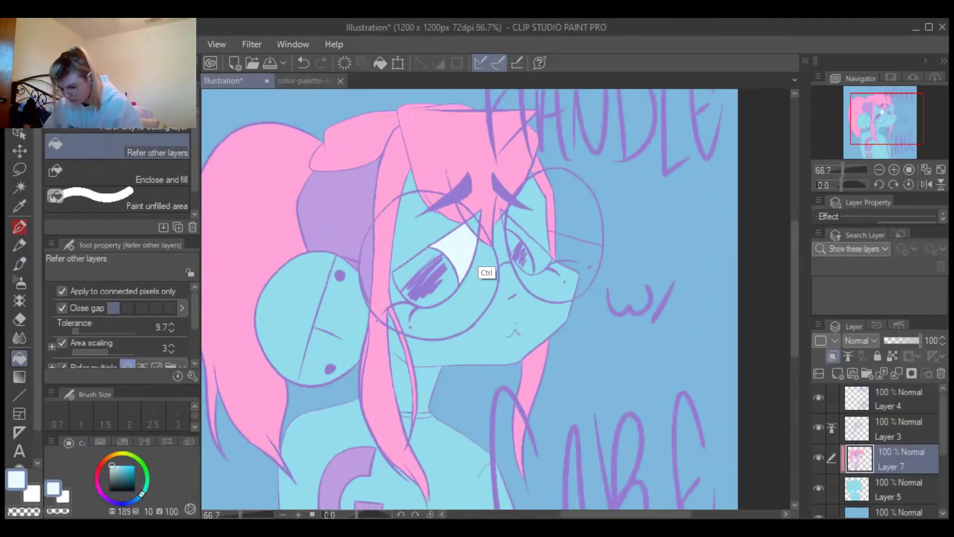
pyautogui.press('b')
pyautogui.scroll(3, 541, 213)
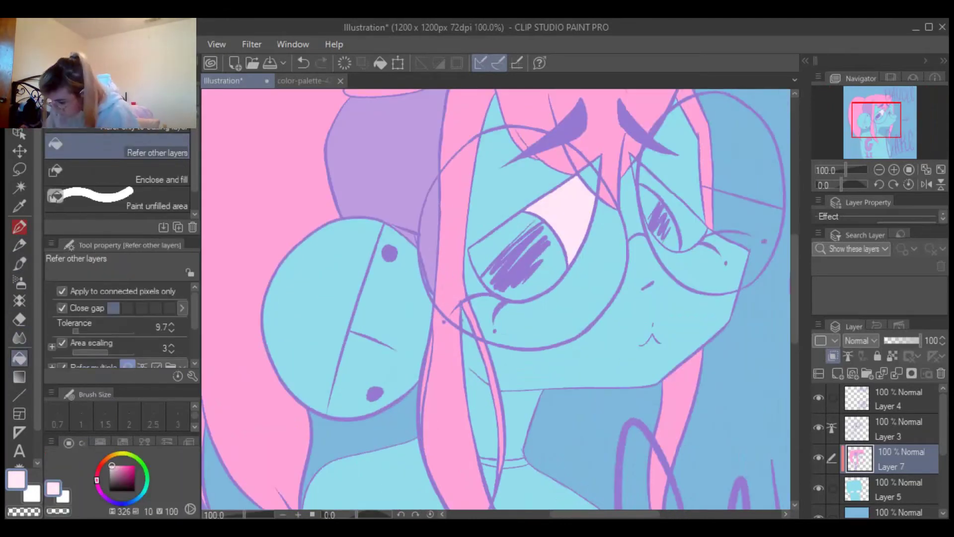
pyautogui.hotkey('ctrl', '+')
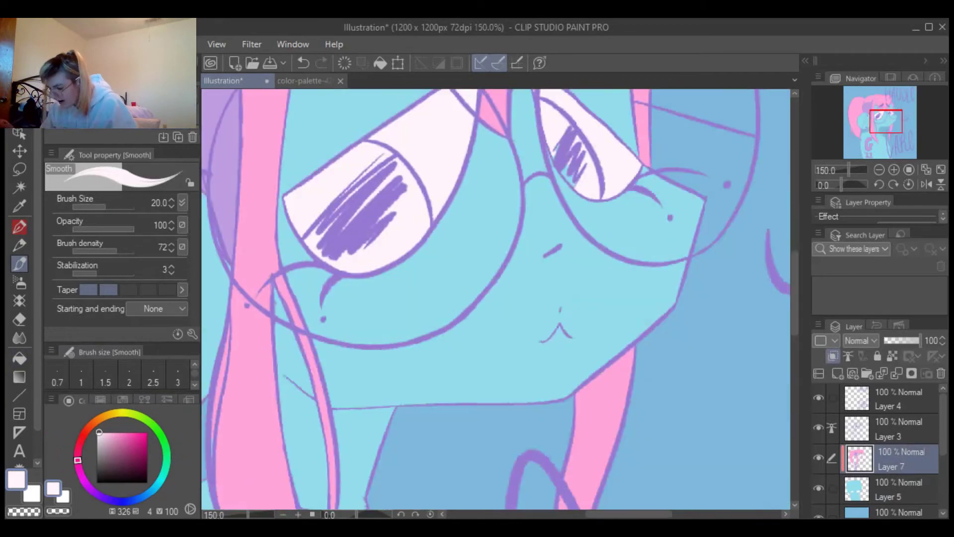
pyautogui.moveTo(408, 241); pyautogui.dragTo(528, 345)
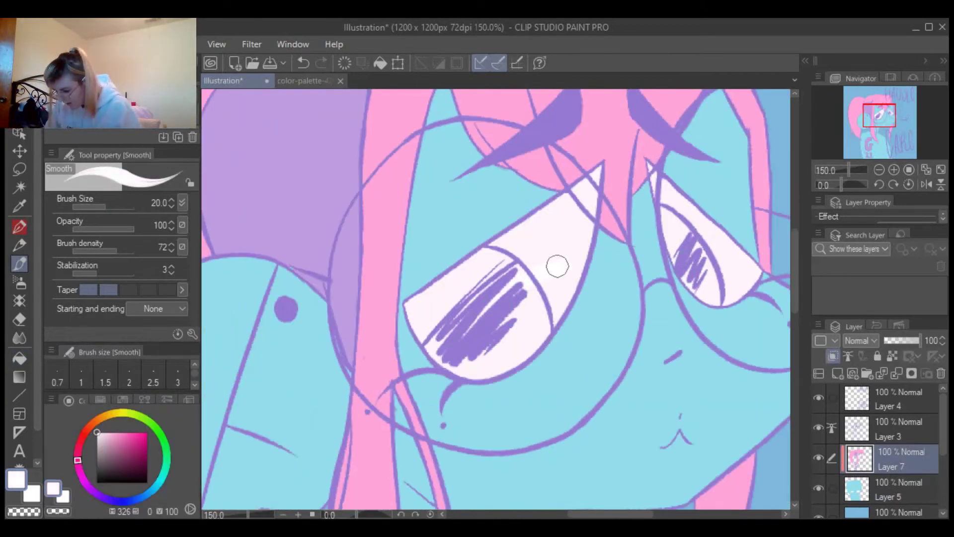
pyautogui.scroll(-4, 558, 266)
pyautogui.scroll(1, 521, 270)
pyautogui.scroll(-2, 539, 323)
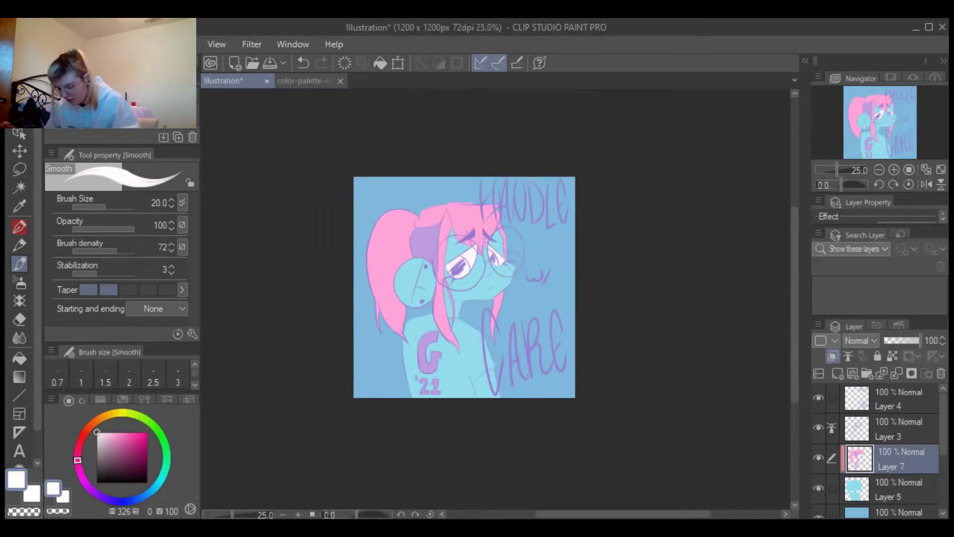
# Merge the flat colours into Layer 5 and add a clipped layer above it in Multiply mode
pyautogui.rightClick(890, 457)
pyautogui.click(860, 341)
pyautogui.click(875, 52)
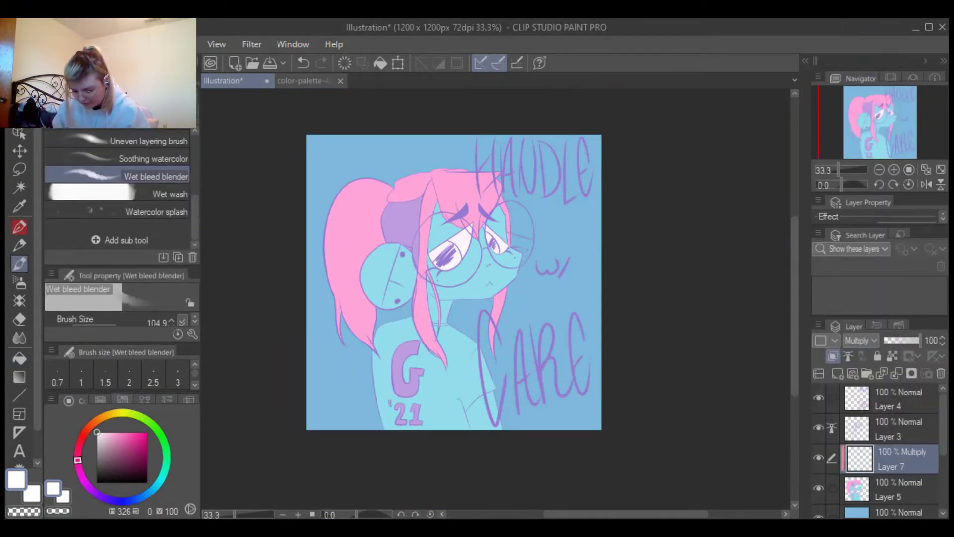
# Sample the background blue and try shading the neck, face and round shape beside it with the Watercolor brush
pyautogui.scroll(3, 117, 189)
pyautogui.click(158, 179)
pyautogui.keyDown('alt'); pyautogui.click(527, 298); pyautogui.keyUp('alt')
pyautogui.scroll(1, 484, 344)
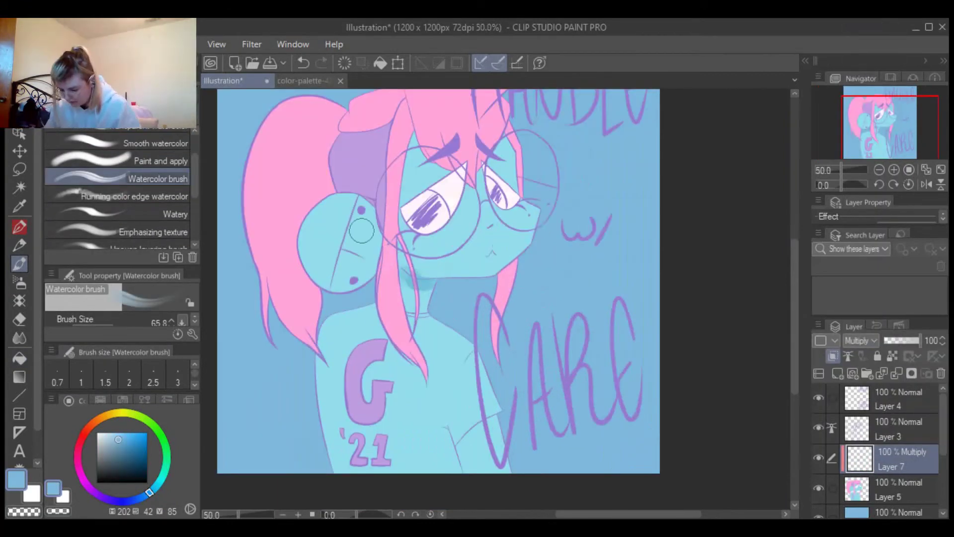
pyautogui.scroll(3, 117, 189)
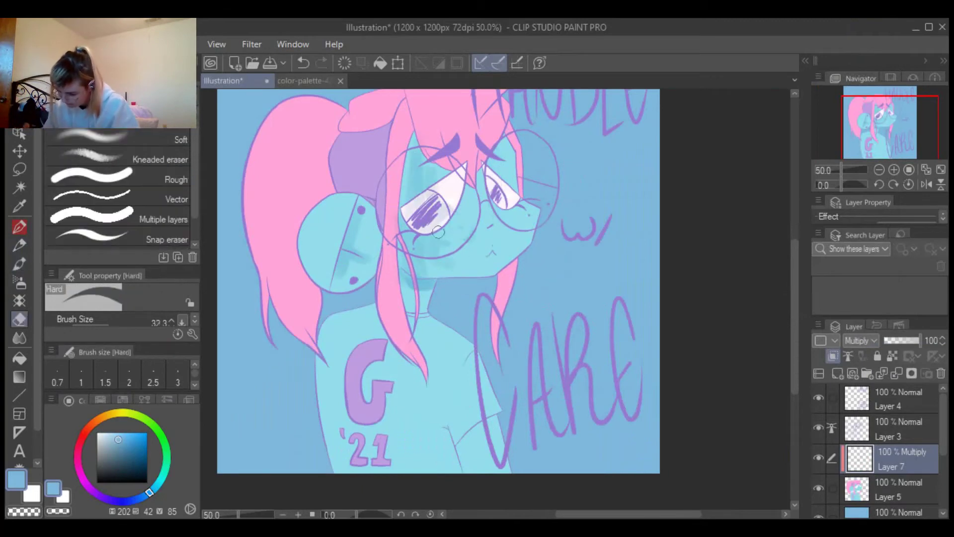
# Fill the whole Multiply layer with the blue and set its opacity to 39%
pyautogui.hotkey('alt', 'BackSpace')
pyautogui.scroll(-1, 558, 210)
pyautogui.moveTo(919, 340); pyautogui.dragTo(891, 340)
pyautogui.scroll(1, 577, 329)
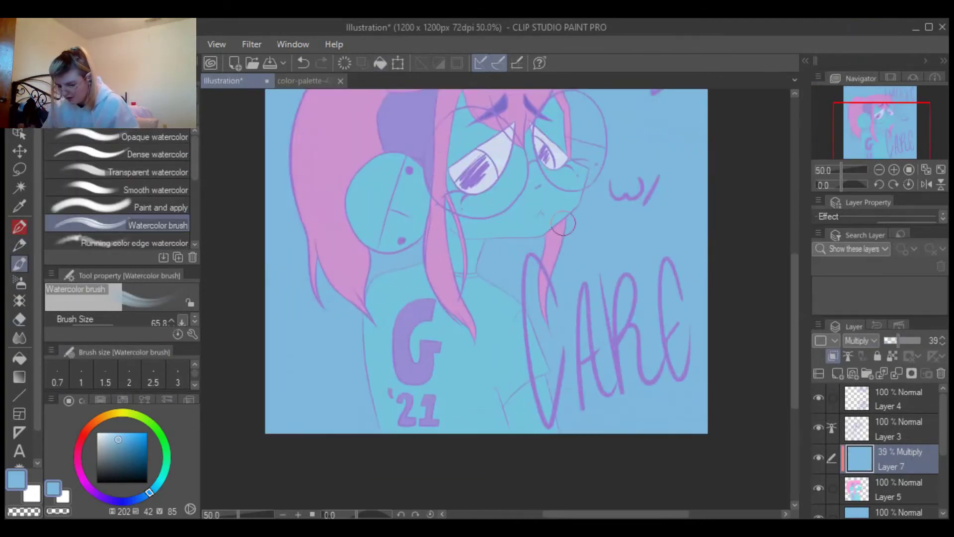
# Erase highlights from the Multiply layer on the face, neck, long hair strands and shoulder with the Hard eraser
pyautogui.press('e')
pyautogui.moveTo(502, 231); pyautogui.dragTo(528, 241)
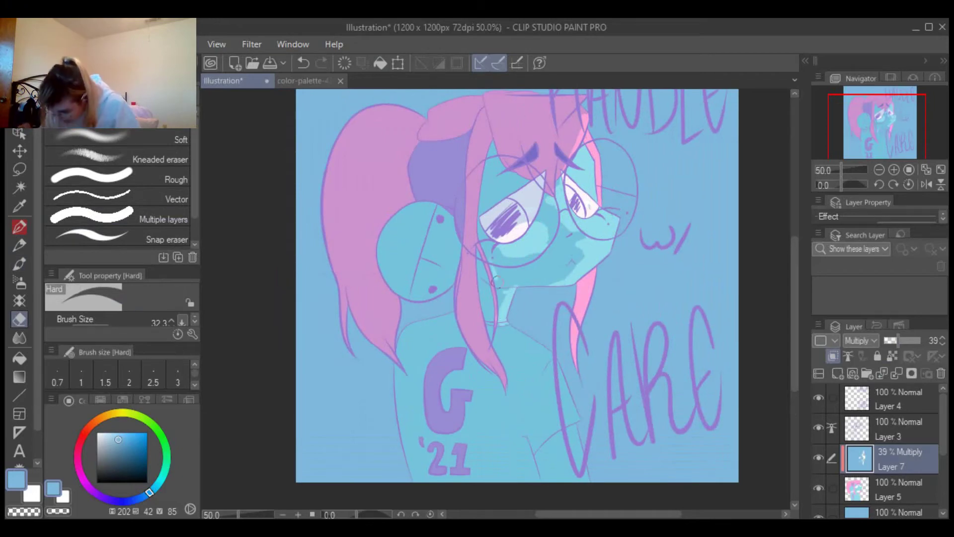
pyautogui.scroll(2, 493, 286)
pyautogui.scroll(-2, 487, 387)
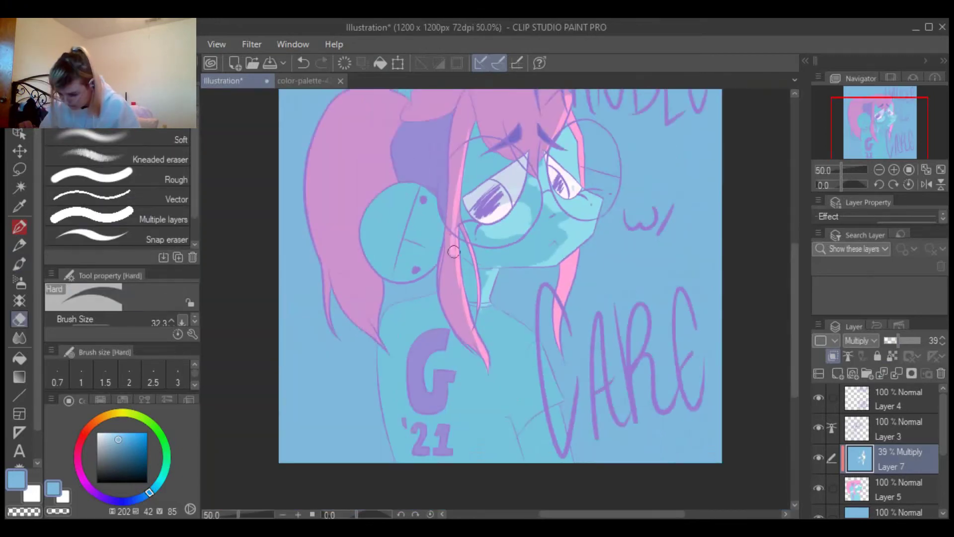
pyautogui.scroll(-2, 428, 367)
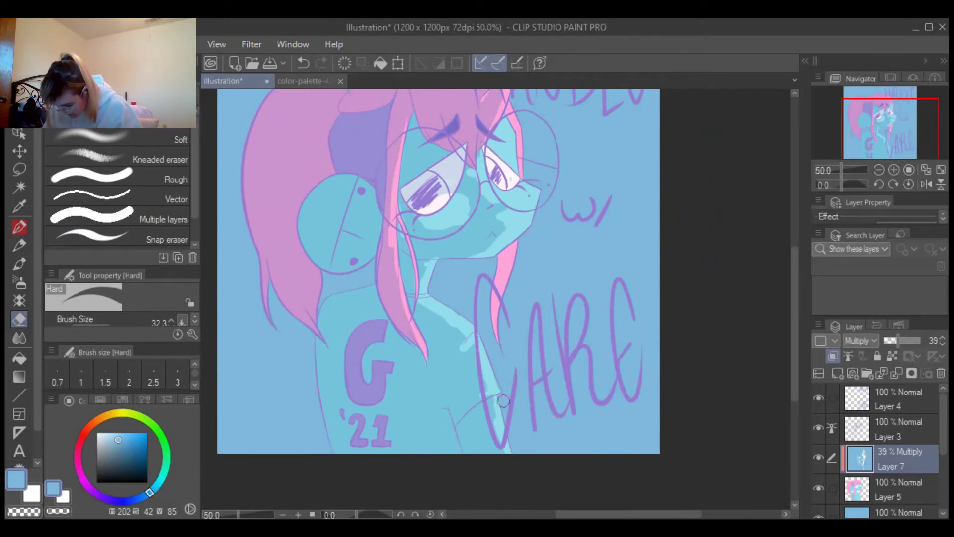
# Set the Multiply layer's opacity to 31% and soften the face and shirt highlights with the Wet bleed blender
pyautogui.press('b')
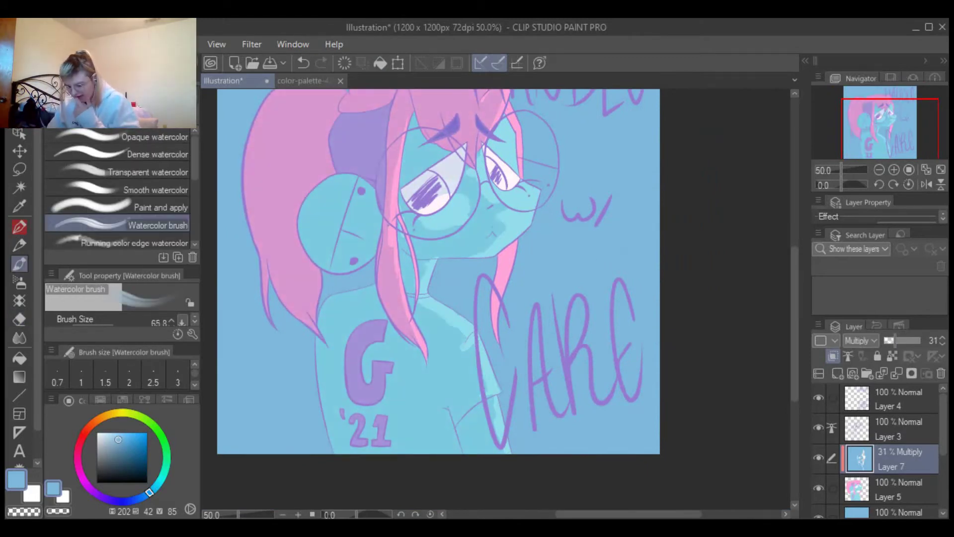
pyautogui.scroll(-2, 438, 271)
pyautogui.scroll(-3, 119, 198)
pyautogui.click(120, 176)
pyautogui.scroll(1, 536, 139)
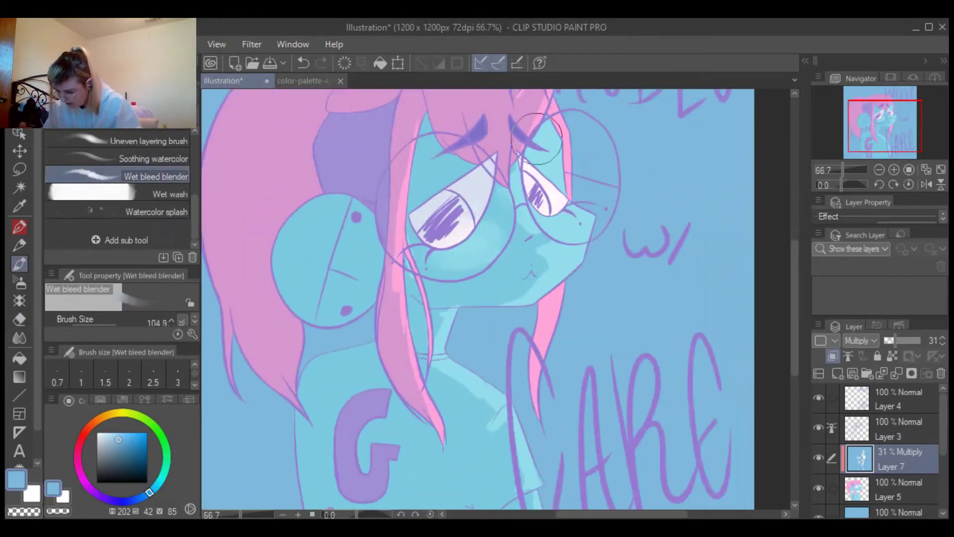
pyautogui.scroll(3, 536, 139)
pyautogui.scroll(-4, 564, 396)
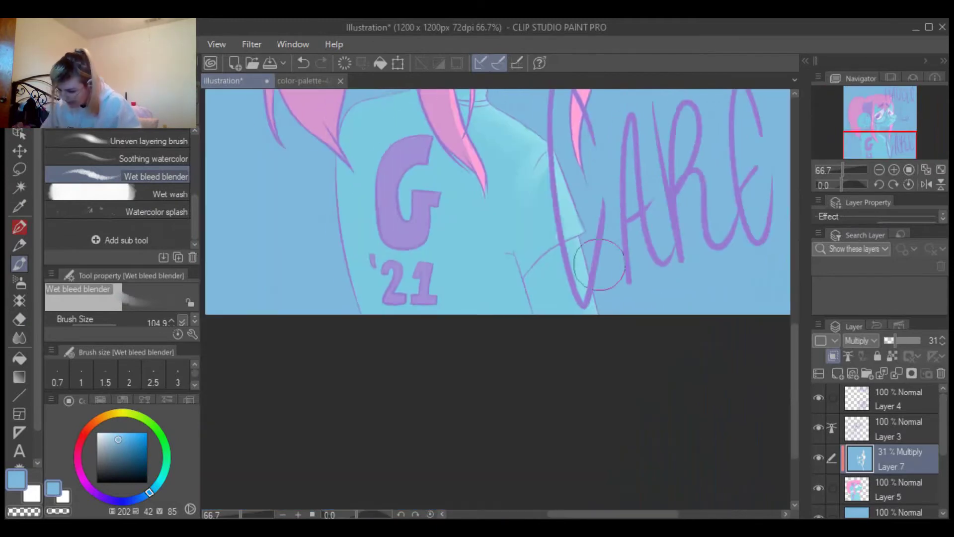
# Blend the fringe, hair strand and face highlights further and set the Multiply layer's opacity to 71%
pyautogui.scroll(4, 547, 423)
pyautogui.scroll(-2, 528, 457)
pyautogui.scroll(-1, 528, 457)
pyautogui.scroll(2, 597, 368)
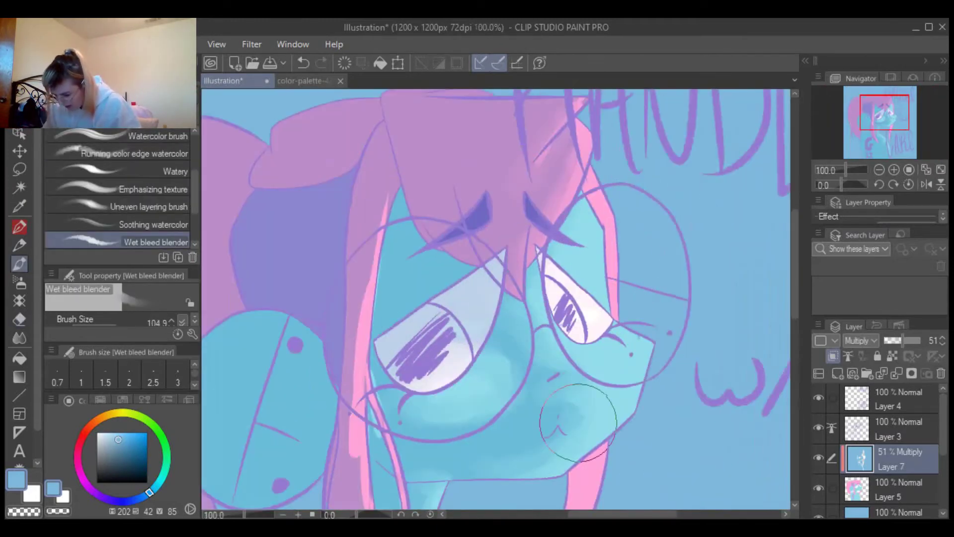
pyautogui.scroll(-1, 361, 398)
pyautogui.scroll(-2, 497, 348)
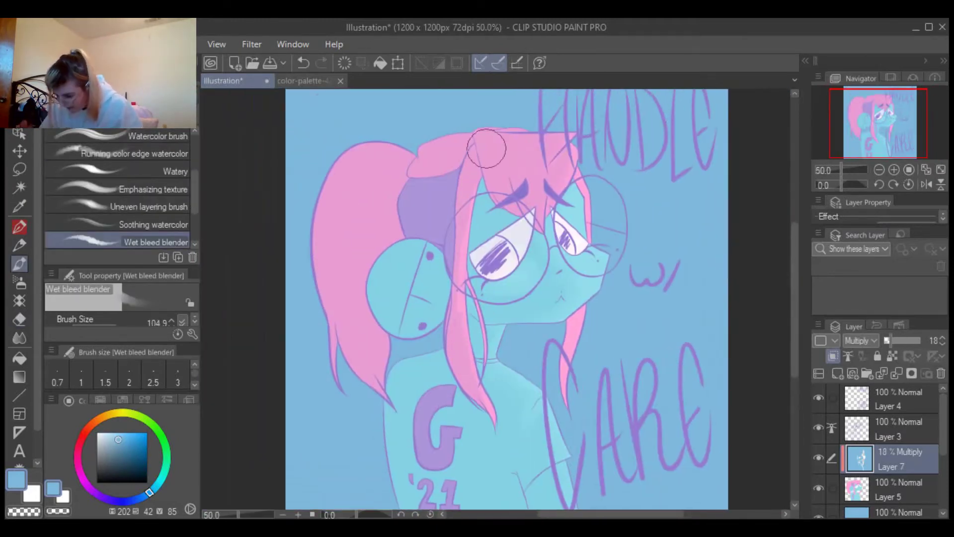
pyautogui.scroll(-1, 582, 159)
pyautogui.scroll(2, 572, 199)
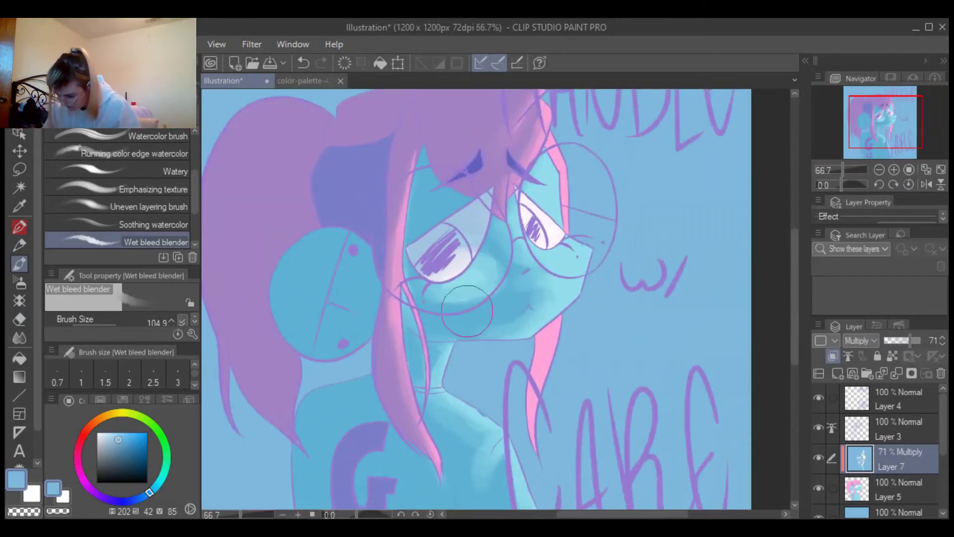
# Shade the upper white of the eye nearer the lettering with the Watercolor brush and smooth it with the Wet bleed blender
pyautogui.scroll(-2, 568, 236)
pyautogui.scroll(2, 557, 223)
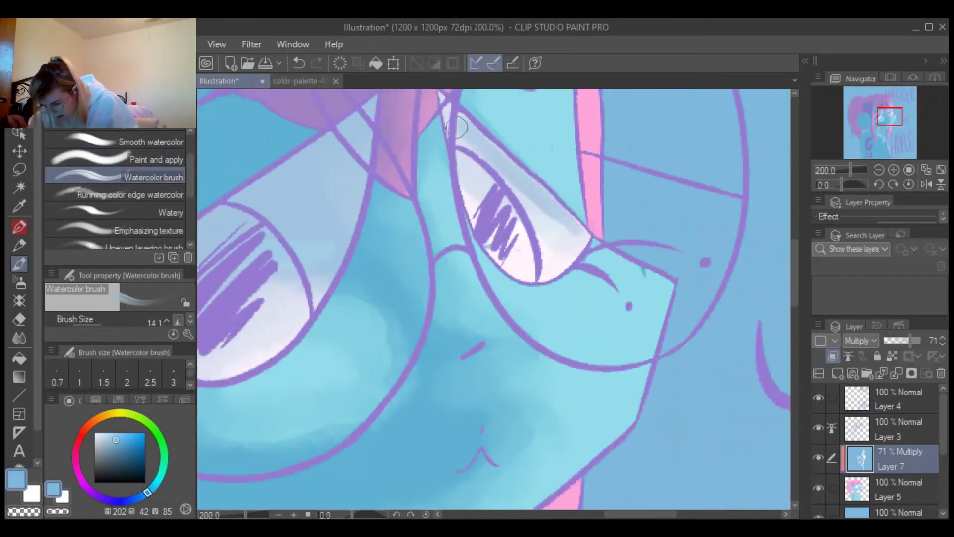
pyautogui.scroll(-2, 564, 216)
pyautogui.press('.')
pyautogui.press('.')
pyautogui.press('.')
pyautogui.press('.')
pyautogui.press('.')
pyautogui.press('.')
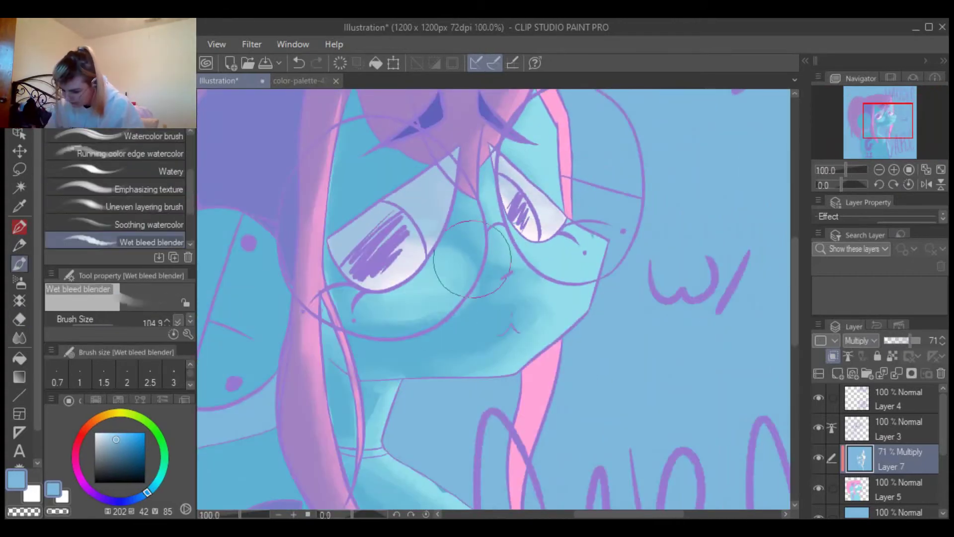
pyautogui.scroll(-2, 326, 311)
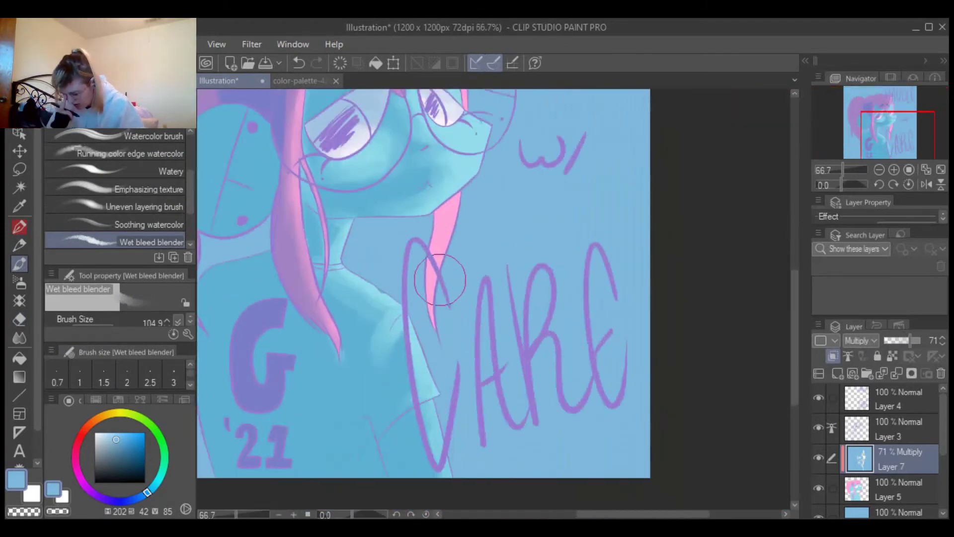
# Paint finer shading around the mouth and far cheek with the Watercolor brush
pyautogui.press(',')
pyautogui.press(',')
pyautogui.press(',')
pyautogui.press(',')
pyautogui.press(',')
pyautogui.press(',')
pyautogui.scroll(2, 415, 284)
pyautogui.scroll(-2, 415, 283)
pyautogui.scroll(1, 413, 341)
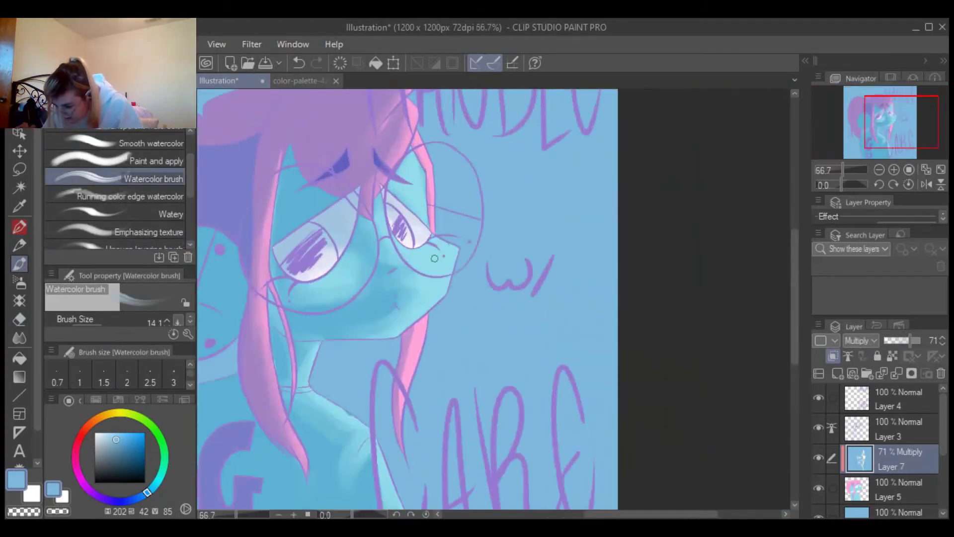
# Soften the face shading with the Wet bleed blender and add a thin highlight along the upper edge of the hair
pyautogui.press('.')
pyautogui.press('.')
pyautogui.press('.')
pyautogui.press('.')
pyautogui.press('.')
pyautogui.press('.')
pyautogui.scroll(-2, 563, 315)
pyautogui.scroll(3, 453, 263)
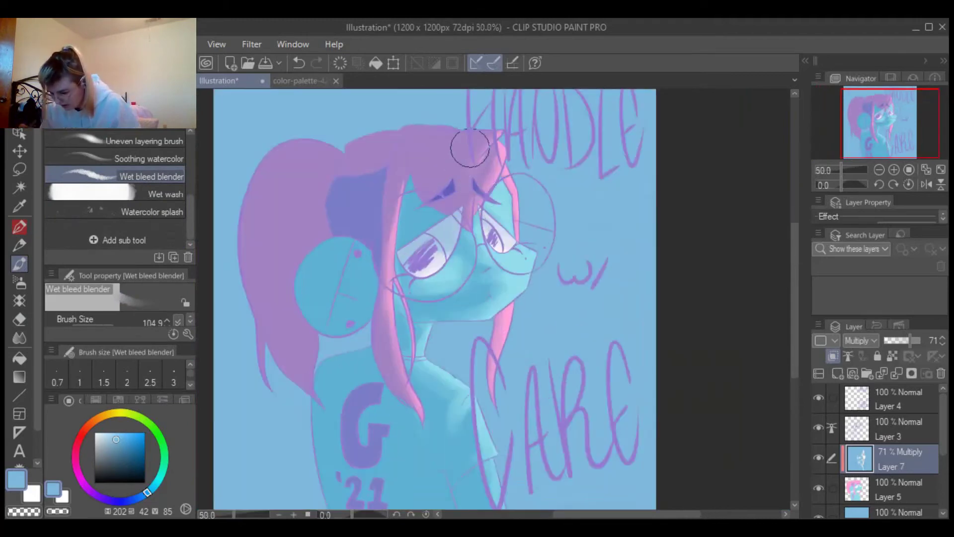
pyautogui.scroll(-1, 454, 264)
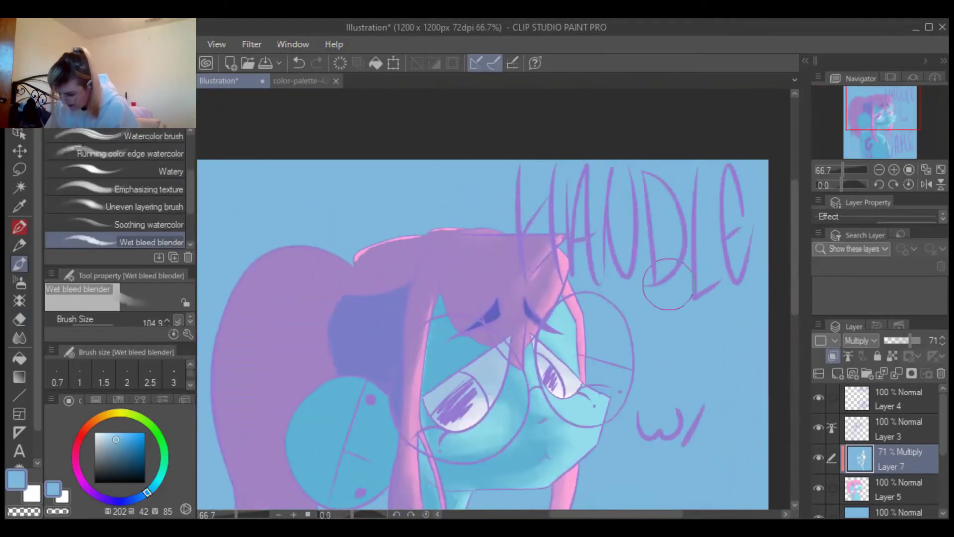
pyautogui.scroll(-2, 449, 222)
# Try erased highlights on the purple hair area and the ponytail, blending the purple area with the Wet bleed blender
pyautogui.press('e')
pyautogui.moveTo(391, 246); pyautogui.dragTo(393, 277)
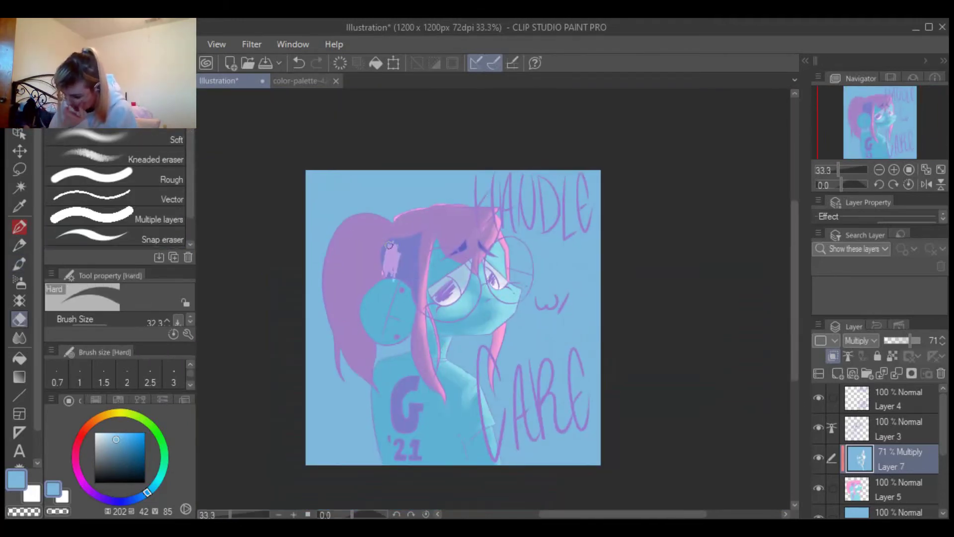
pyautogui.press('b')
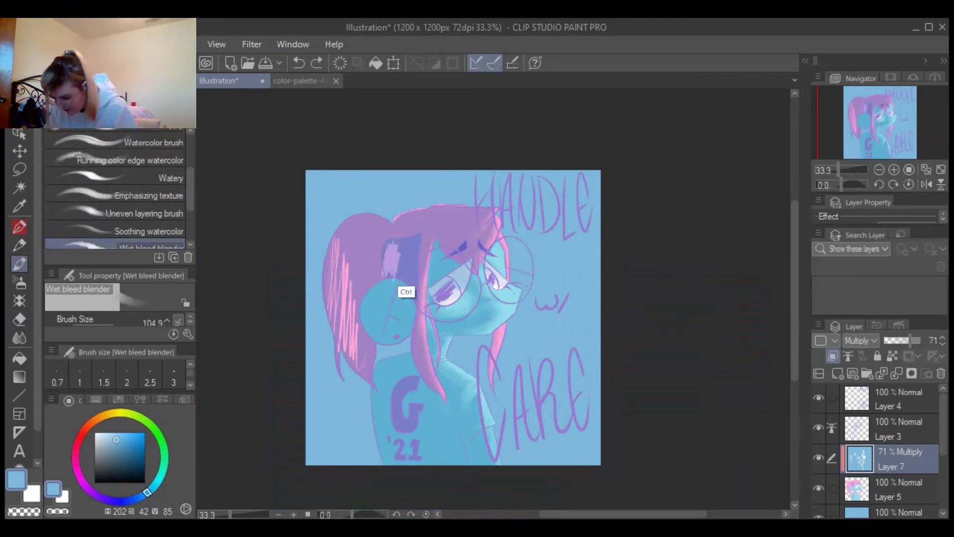
pyautogui.scroll(2, 407, 260)
pyautogui.scroll(-2, 482, 154)
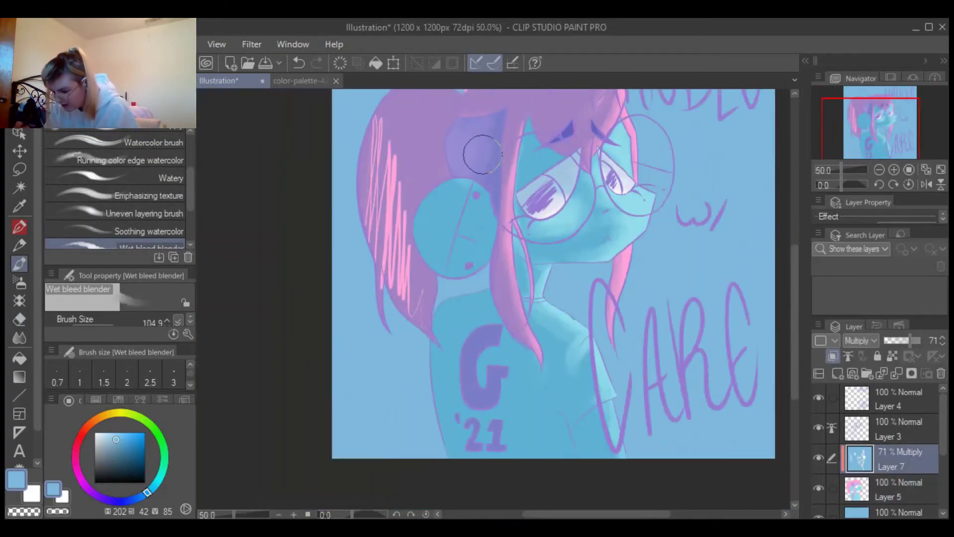
pyautogui.scroll(1, 482, 155)
pyautogui.scroll(-1, 430, 274)
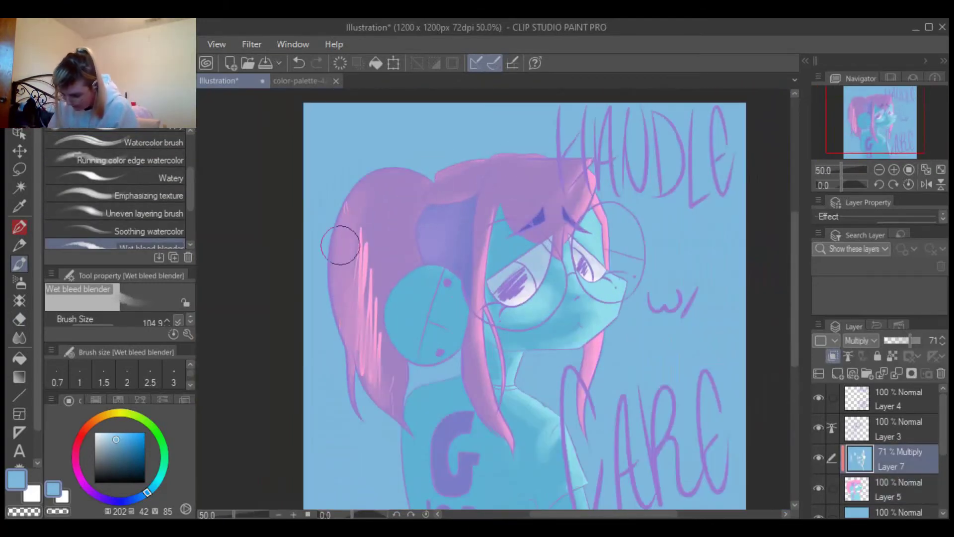
# Try blending the ponytail highlights, undo them, and rework them as thin streaks with the Hard eraser
pyautogui.moveTo(339, 245); pyautogui.dragTo(368, 246)
pyautogui.press('e')
pyautogui.hotkey('ctrl', 'z')
pyautogui.hotkey('ctrl', 'z')
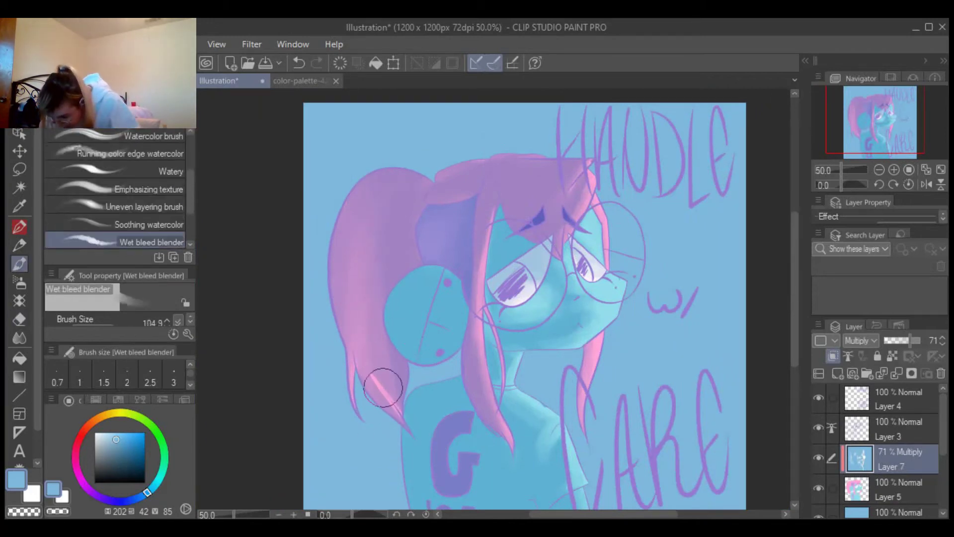
pyautogui.hotkey('ctrl', 'z')
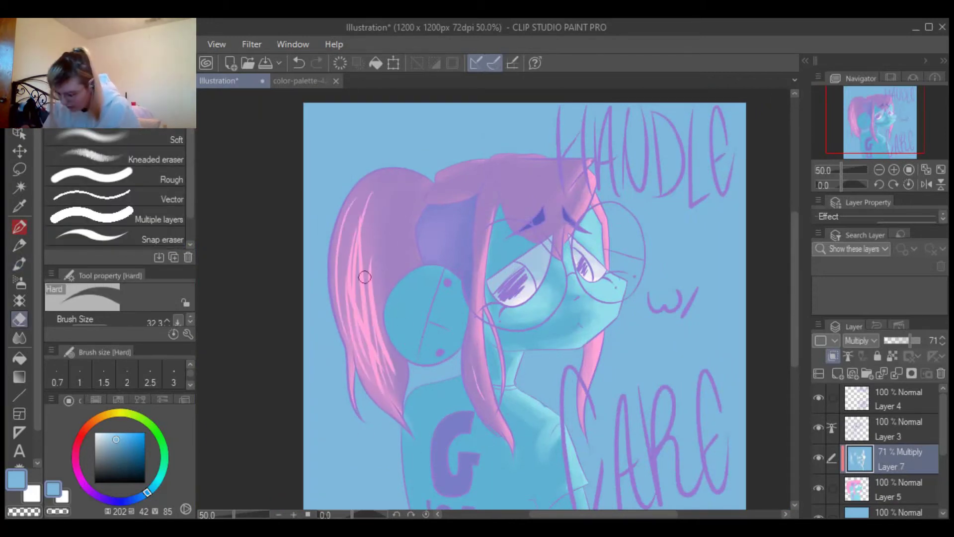
pyautogui.press('j')
pyautogui.moveTo(379, 187); pyautogui.dragTo(371, 348)
pyautogui.press('e')
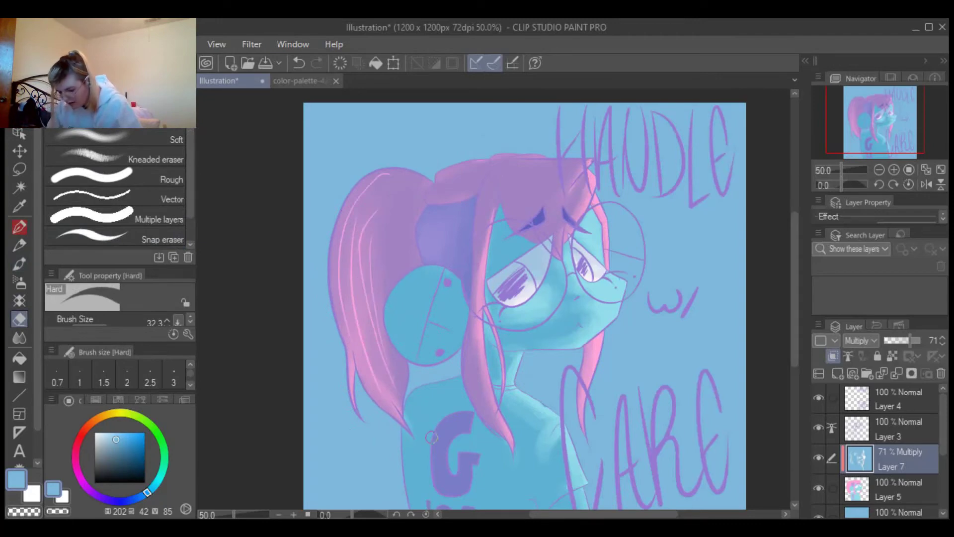
pyautogui.press('j')
pyautogui.scroll(-1, 385, 437)
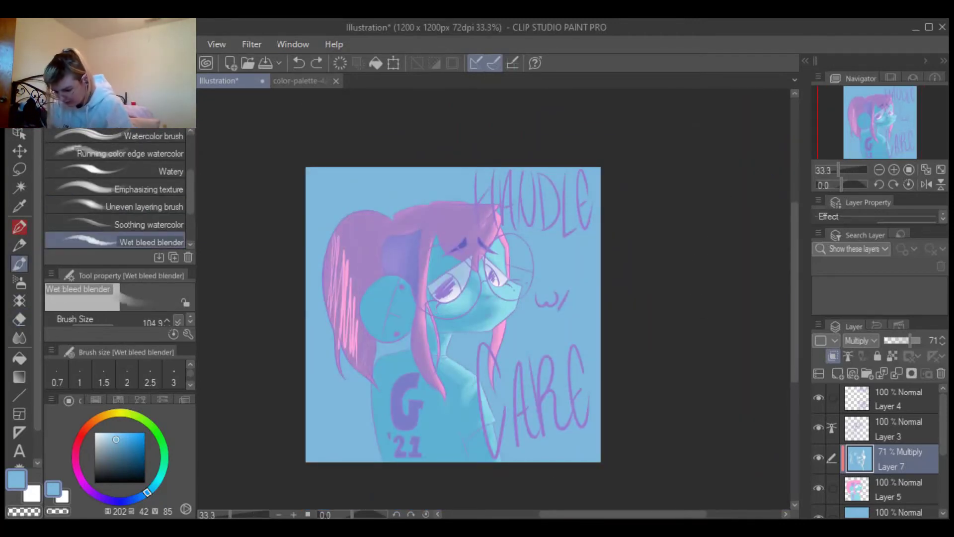
# Remove the ponytail streaks, then erase and blend soft highlights on the front hair and the purple hair area
pyautogui.hotkey('ctrl', 'y')
pyautogui.scroll(2, 696, 281)
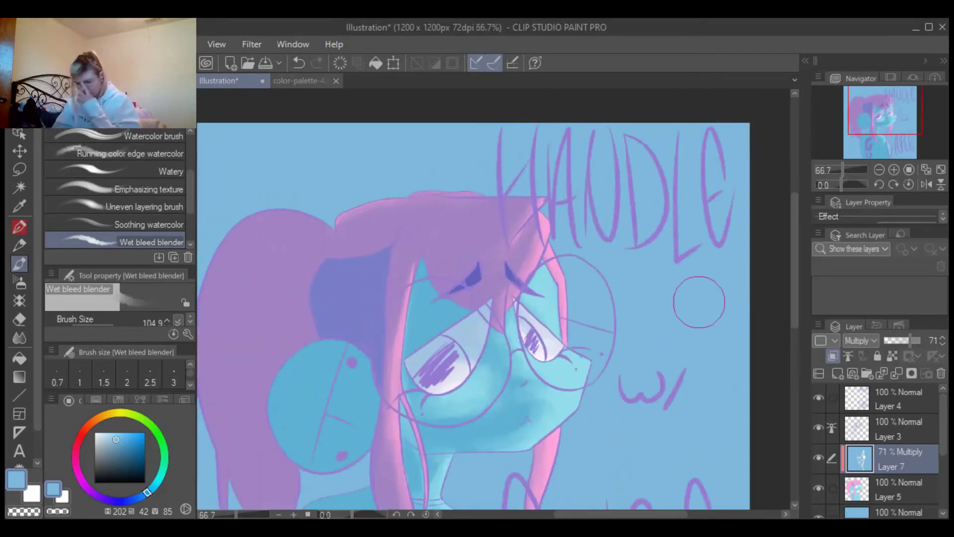
pyautogui.scroll(-3, 651, 395)
pyautogui.scroll(2, 497, 298)
pyautogui.press('e')
pyautogui.press('j')
pyautogui.scroll(3, 450, 196)
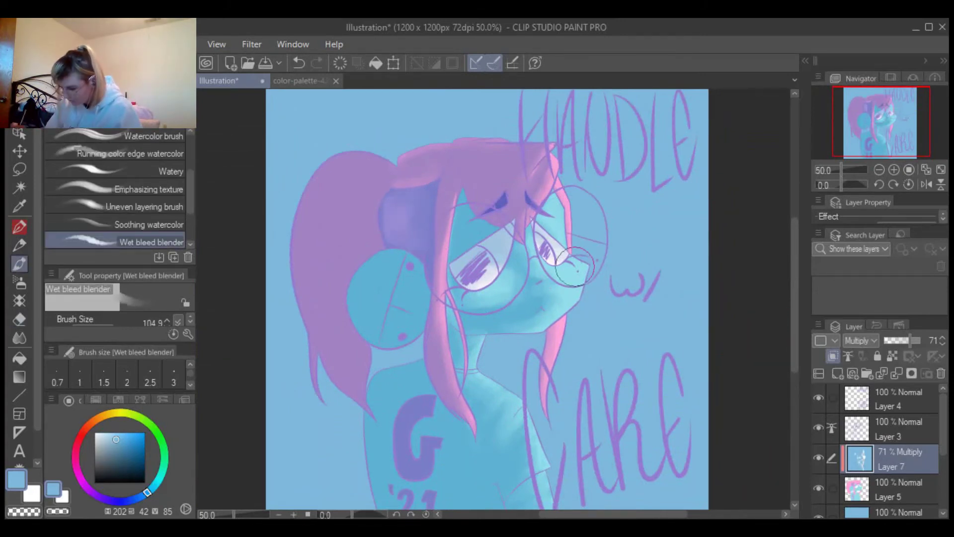
# Try the Multiply layer at 90% opacity, then set it to 55%
pyautogui.press('9')
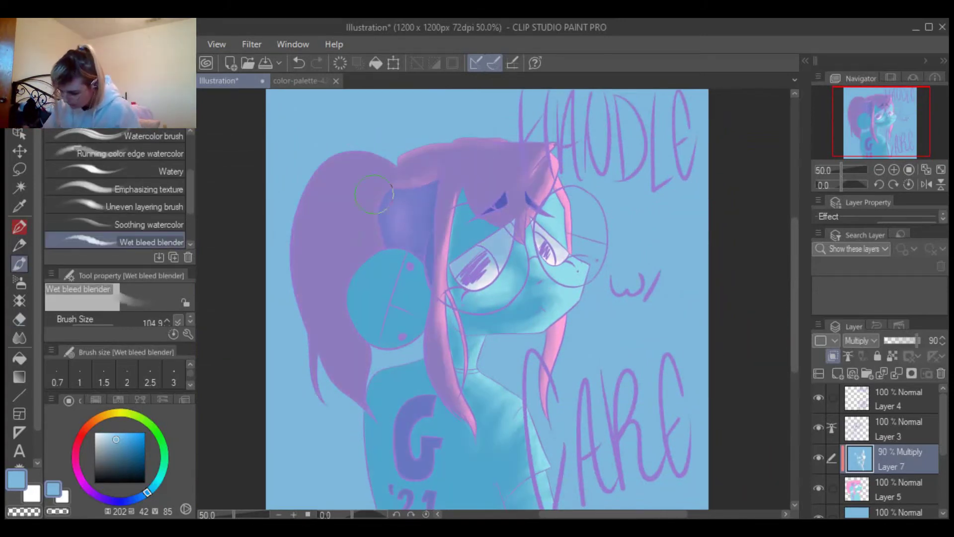
pyautogui.press('5')
pyautogui.press('5')
# Erase thin highlight streaks into the ponytail and blend them softly with the Wet bleed blender
pyautogui.press('e')
pyautogui.press('b')
pyautogui.press('e')
pyautogui.press('b')
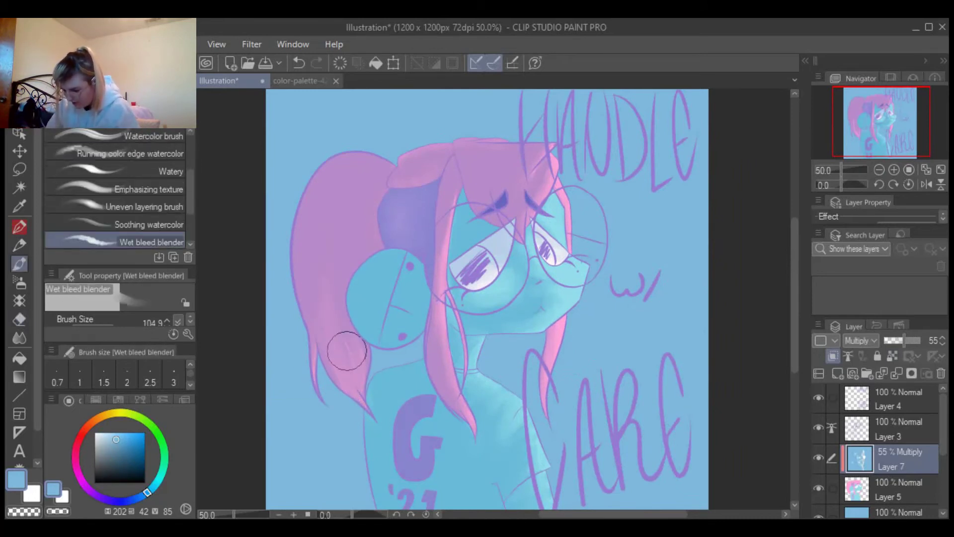
pyautogui.press('e')
pyautogui.hotkey('ctrl', 'z')
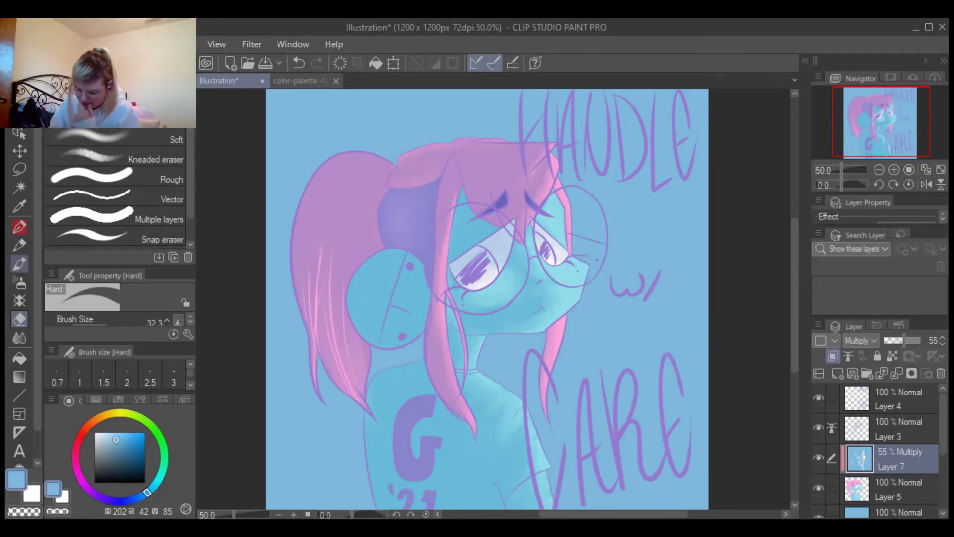
pyautogui.press('b')
# Select the background on Layer 6 and sample the light turquoise swatch from the colour palette image
pyautogui.hotkey('ctrl', '-')
pyautogui.hotkey('ctrl', '-')
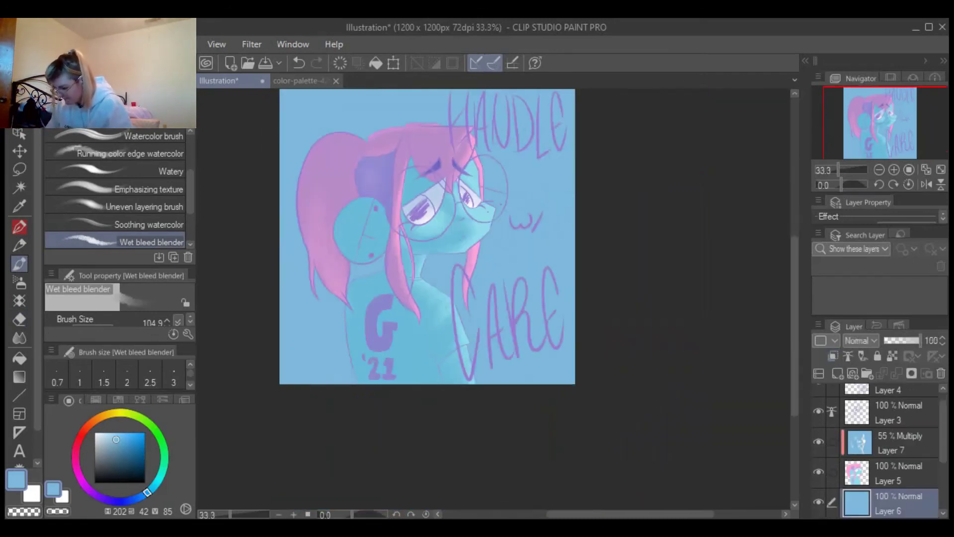
pyautogui.hotkey('ctrl', 'Tab')
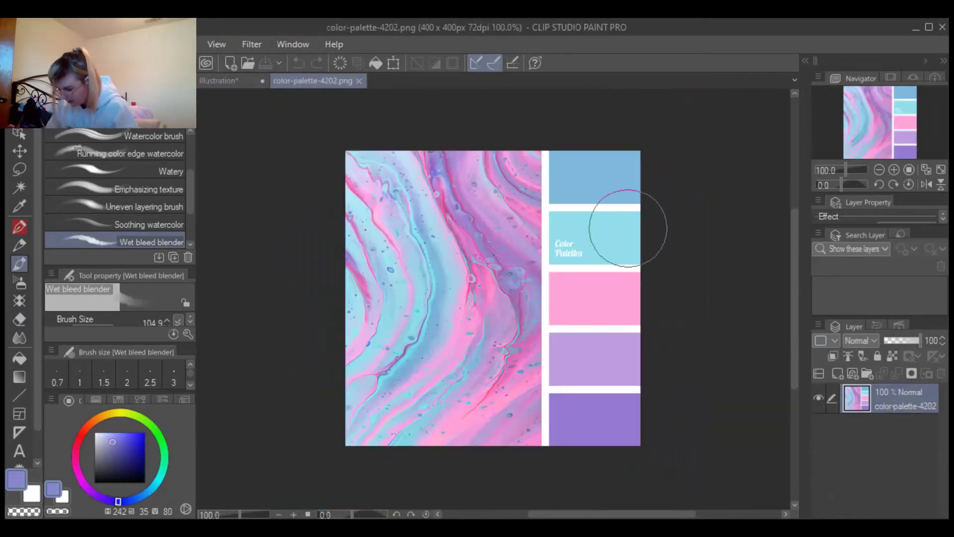
pyautogui.keyDown('alt'); pyautogui.click(633, 224); pyautogui.keyUp('alt')
pyautogui.hotkey('ctrl', 'Tab')
# Isolate Layer 6, apply a turquoise foreground-to-transparent gradient rising from its lower edge, and show the other layers again
pyautogui.press('g')
pyautogui.keyDown('alt'); pyautogui.click(819, 502); pyautogui.keyUp('alt')
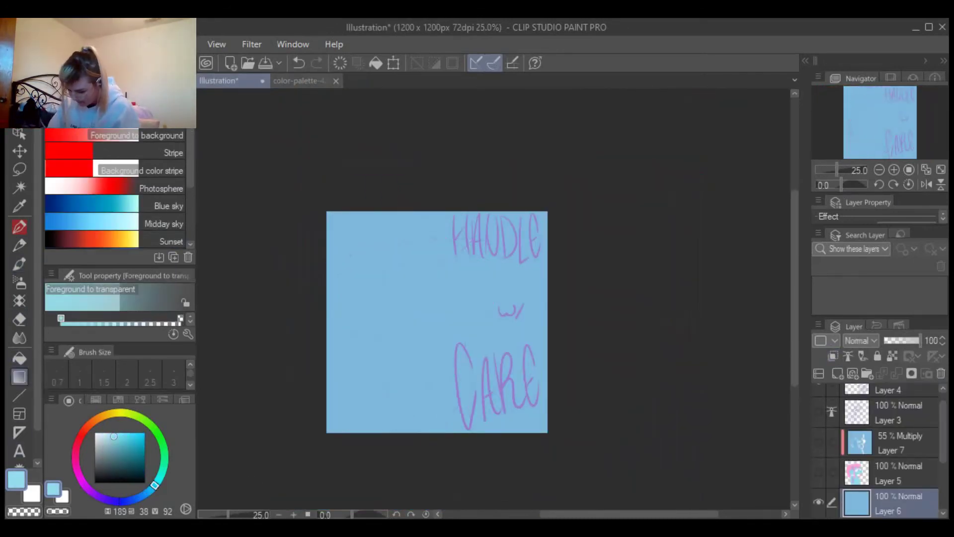
pyautogui.press('Return')
pyautogui.moveTo(450, 457); pyautogui.dragTo(450, 318)
pyautogui.keyDown('alt'); pyautogui.click(819, 501); pyautogui.keyUp('alt')
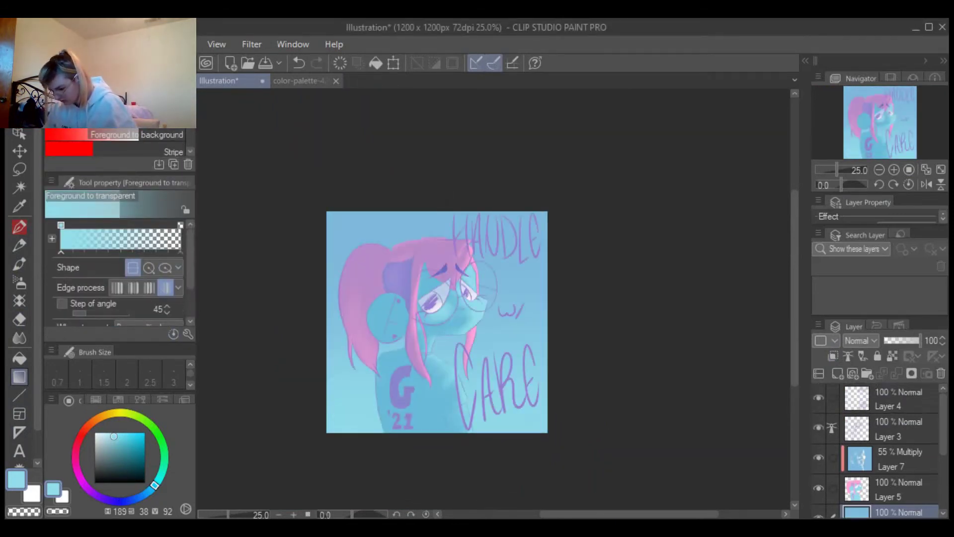
# Pick a muted purple and apply a foreground-to-transparent gradient to the lower-left of the Layer 6 background, undoing an unwanted attempt
pyautogui.scroll(-2, 877, 447)
pyautogui.click(118, 501)
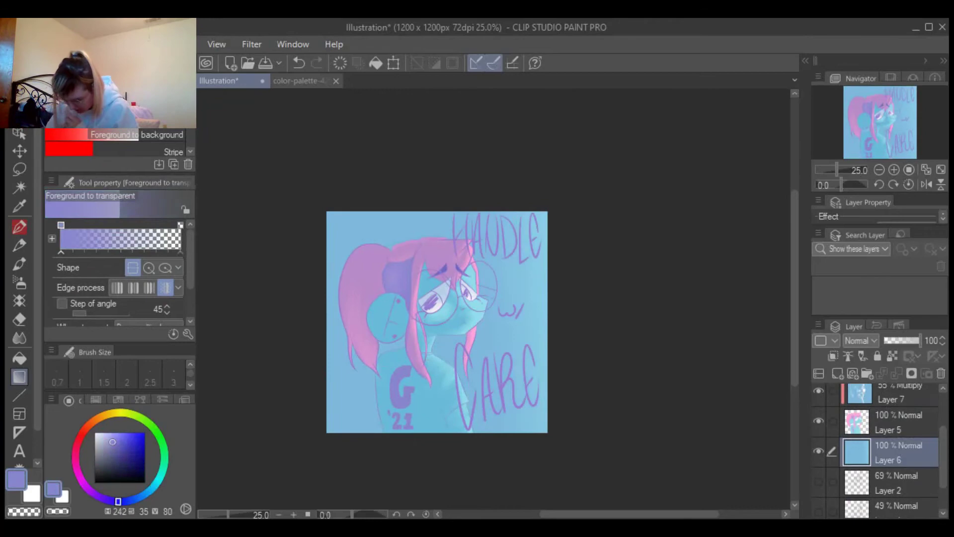
pyautogui.hotkey('ctrl', 'z')
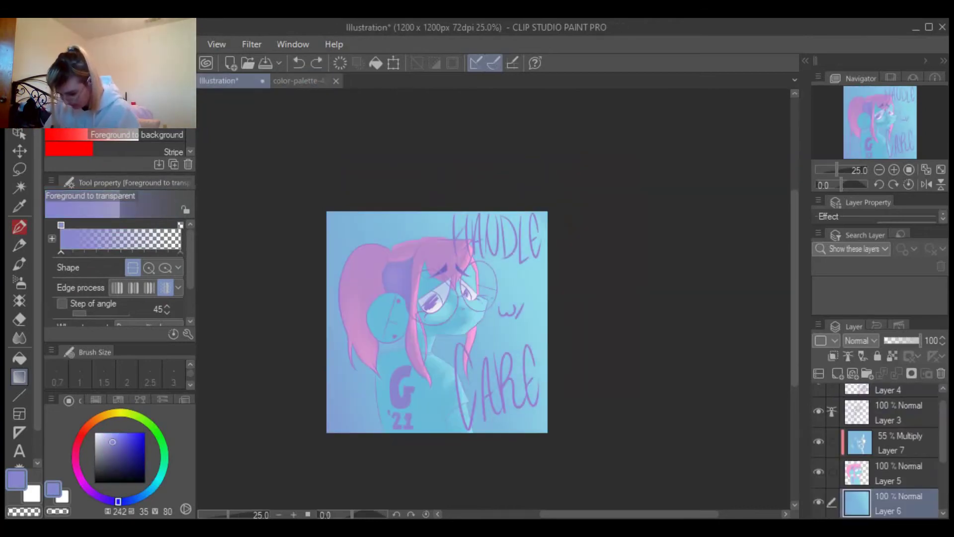
pyautogui.click(97, 495)
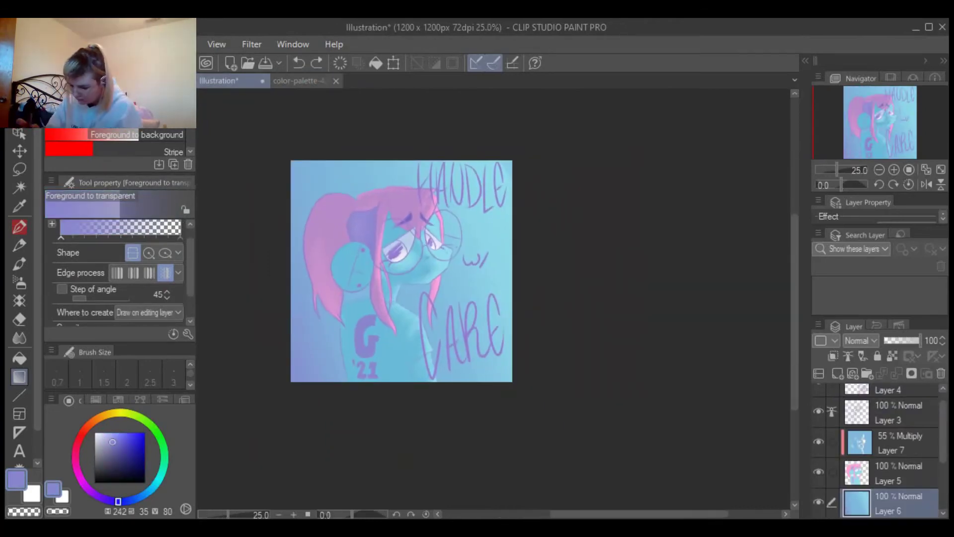
# Try out pink, teal, dark cyan and dark navy blue as solid colours for the Layer 6 background
pyautogui.moveTo(98, 495); pyautogui.dragTo(76, 459)
pyautogui.click(132, 448)
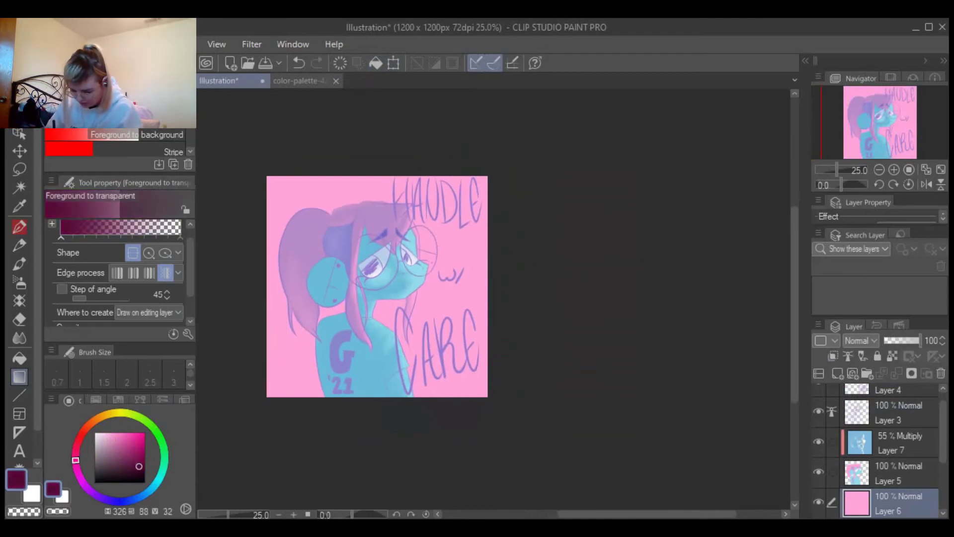
pyautogui.click(160, 477)
pyautogui.click(136, 432)
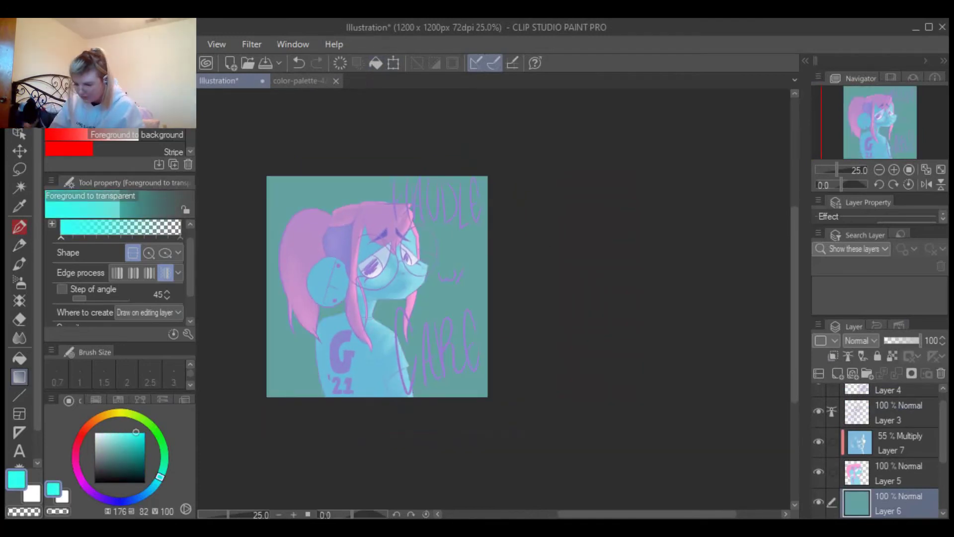
pyautogui.click(142, 450)
pyautogui.click(153, 488)
pyautogui.click(144, 464)
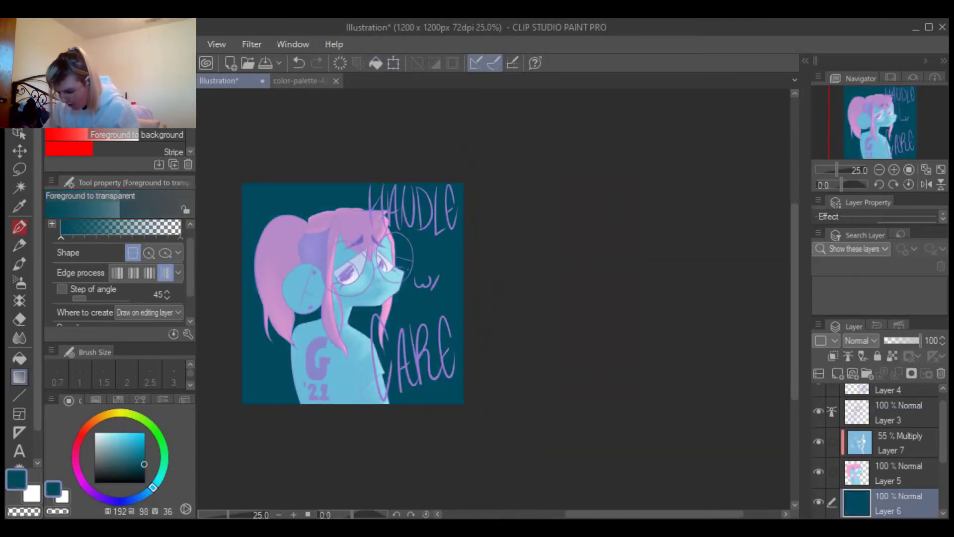
pyautogui.moveTo(348, 293); pyautogui.dragTo(434, 333)
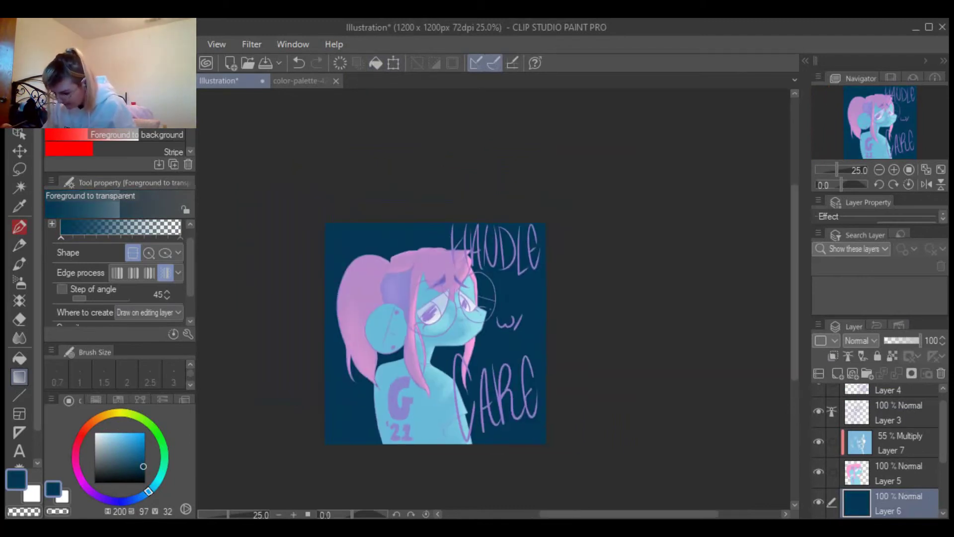
# Add a clipped layer above Layer 4 Copy and fill it with pale yellow to recolour the lettering
pyautogui.scroll(1, 885, 448)
pyautogui.rightClick(899, 400)
pyautogui.click(775, 247)
pyautogui.hotkey('ctrl', 'shift', 'n')
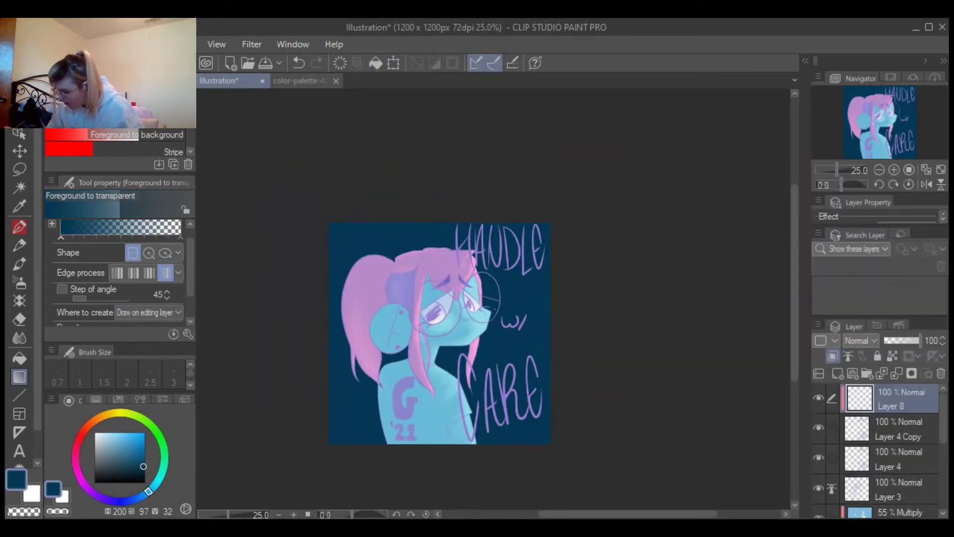
pyautogui.click(121, 412)
pyautogui.click(105, 432)
pyautogui.hotkey('alt', 'Delete')
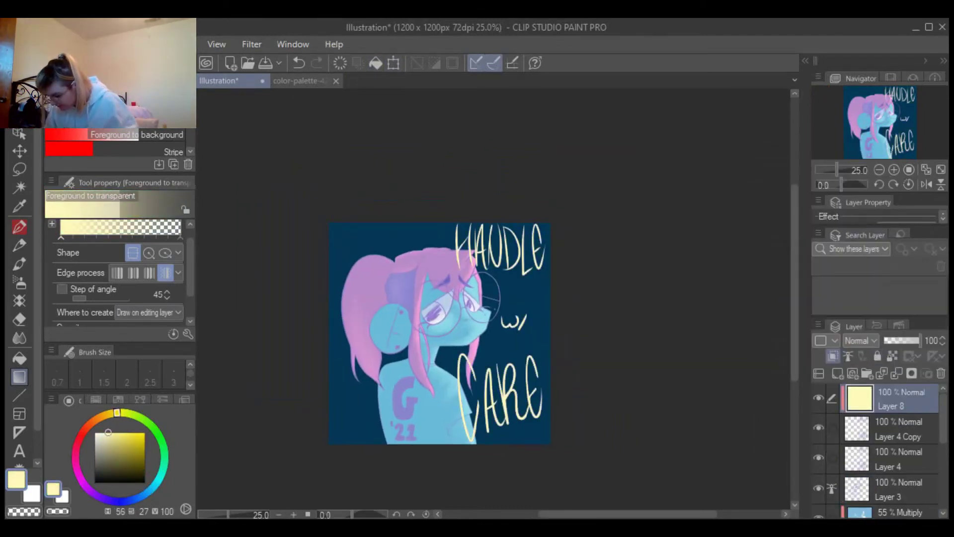
# Place Layer 4 at the top of the layer stack and offset Layer 4 Copy slightly as a drop shadow for the lettering
pyautogui.hotkey('ctrl', '[')
pyautogui.click(894, 458)
pyautogui.hotkey('ctrl', 't')
pyautogui.hotkey('ctrl', '+')
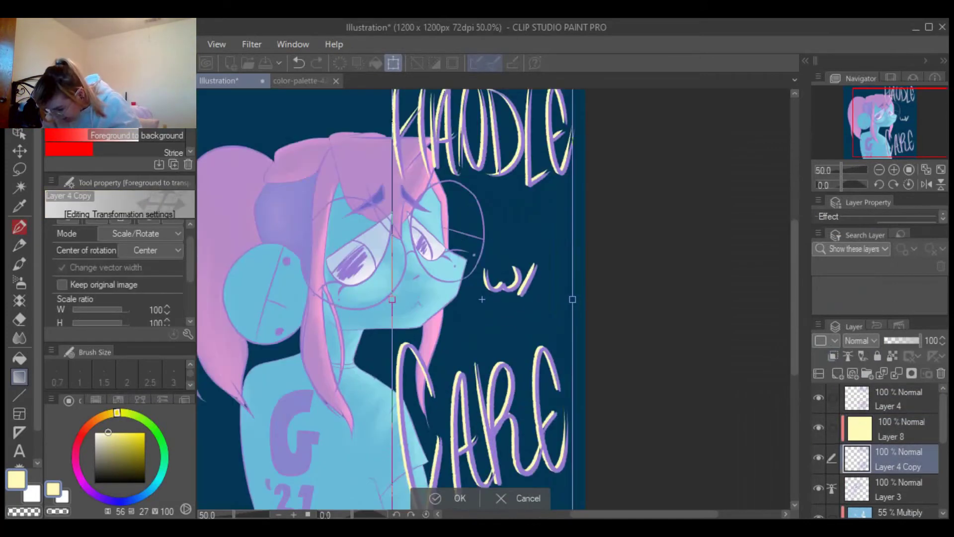
pyautogui.press('Return')
# Fill the clipped Layer 8 with dark navy blue and the Layer 6 background with light purple
pyautogui.hotkey('ctrl', '-')
pyautogui.click(894, 429)
pyautogui.hotkey('alt', 'Delete')
pyautogui.scroll(-3, 875, 448)
pyautogui.click(894, 467)
pyautogui.hotkey('alt', 'Delete')
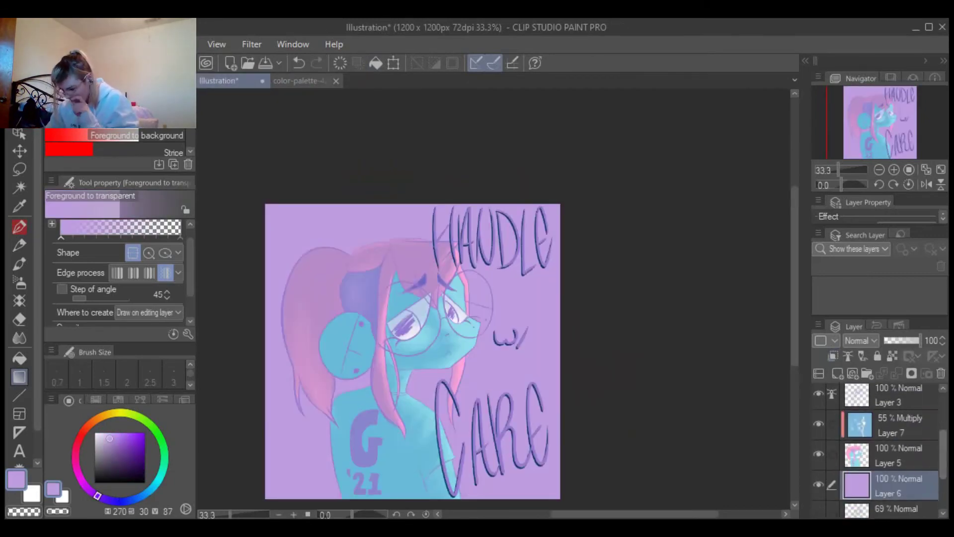
# Set up the Polygon tool to draw outlined shapes with 3 corners in a medium violet
pyautogui.scroll(3, 482, 442)
pyautogui.scroll(-4, 453, 303)
pyautogui.press('u')
pyautogui.press('u')
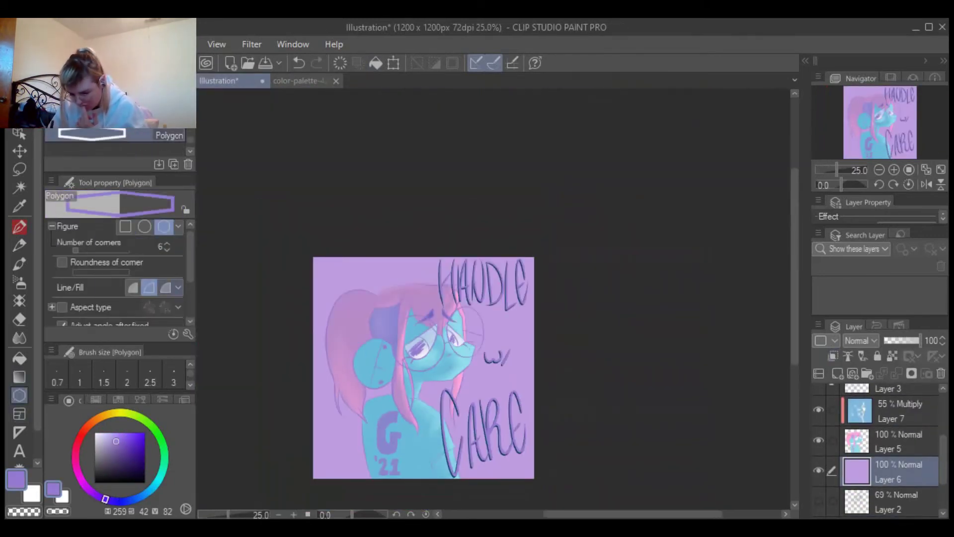
pyautogui.scroll(-2, 117, 273)
pyautogui.scroll(2, 117, 274)
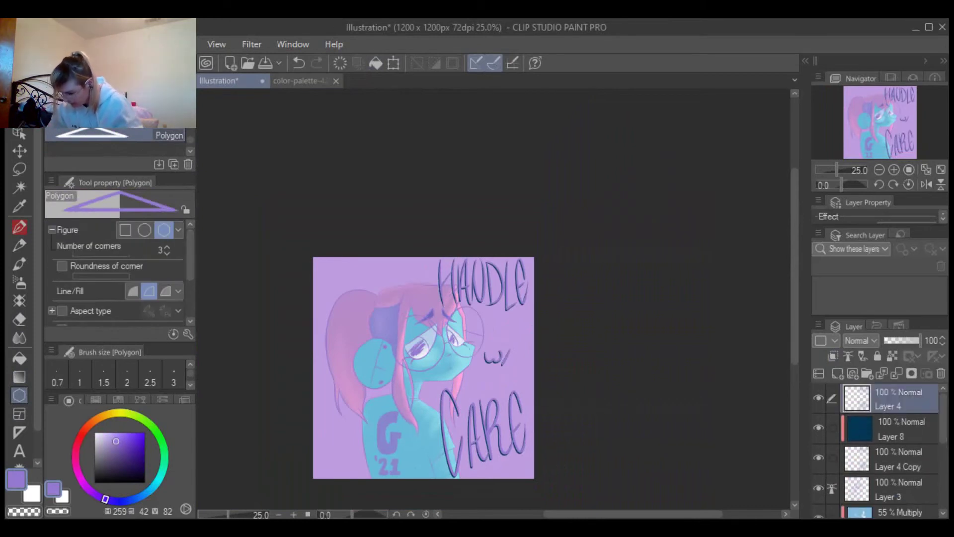
# Show only Layer 6 and draw thin triangle outlines of various sizes across its lower part
pyautogui.moveTo(329, 435); pyautogui.dragTo(350, 455)
pyautogui.click(818, 408)
pyautogui.click(818, 397)
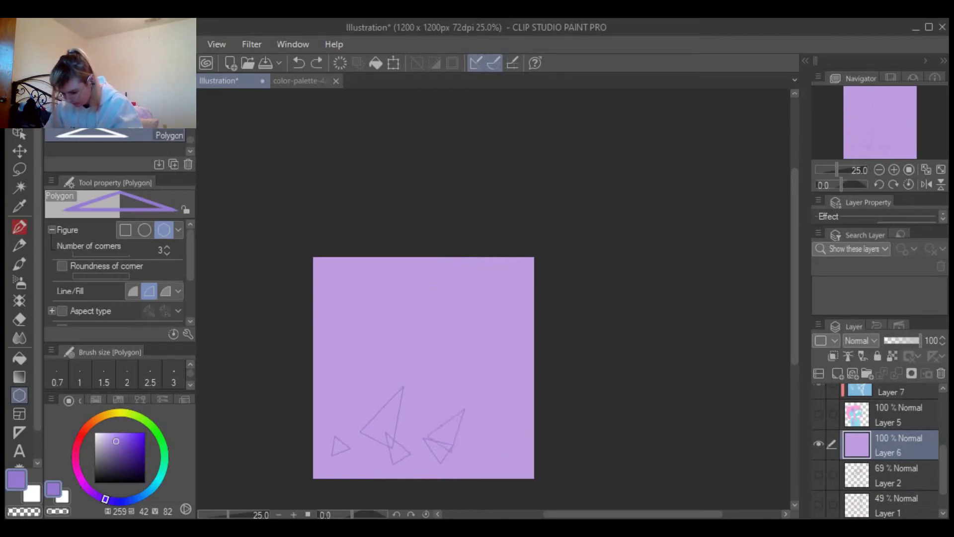
pyautogui.scroll(2, 412, 475)
pyautogui.moveTo(419, 463); pyautogui.dragTo(431, 477)
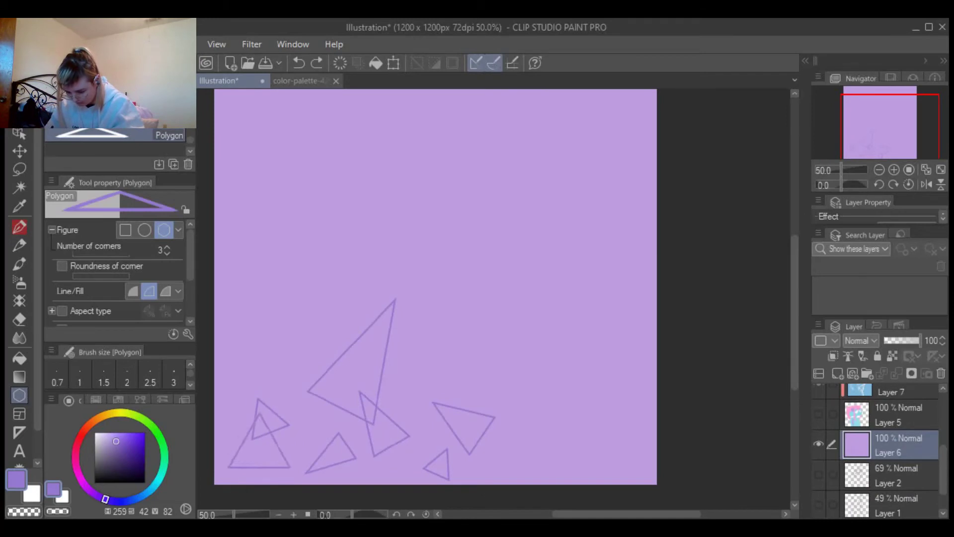
pyautogui.scroll(-1, 507, 366)
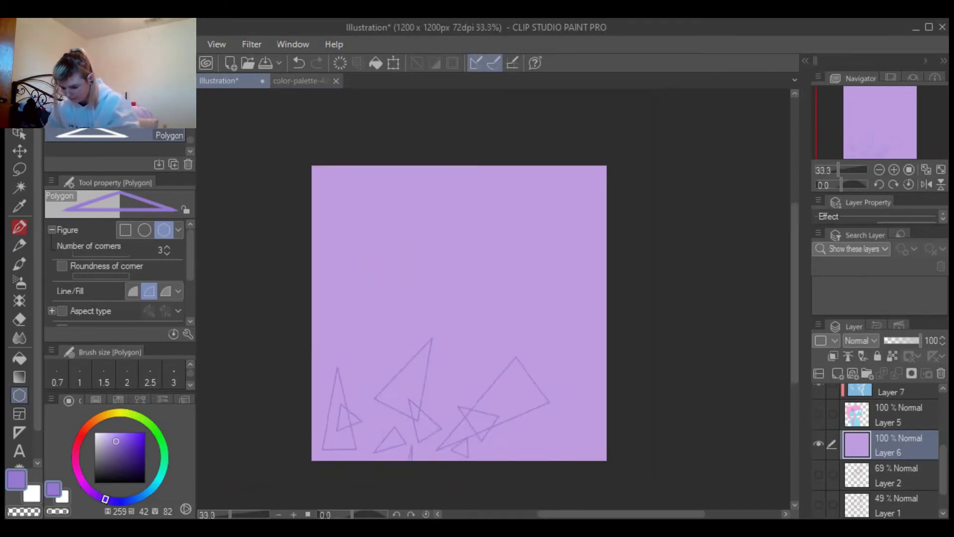
# Undo the thin triangle outlines on Layer 6
pyautogui.hotkey('ctrl', 'z')
pyautogui.hotkey('ctrl', 'z')
pyautogui.hotkey('ctrl', 'z')
pyautogui.hotkey('ctrl', 'z')
pyautogui.hotkey('ctrl', 'z')
pyautogui.hotkey('ctrl', 'z')
pyautogui.hotkey('ctrl', 'z')
pyautogui.hotkey('ctrl', 'z')
# Set the polygon brush size to 26.7 and enable a corner roundness of 3
pyautogui.scroll(-3, 119, 274)
pyautogui.moveTo(347, 241); pyautogui.dragTo(390, 379)
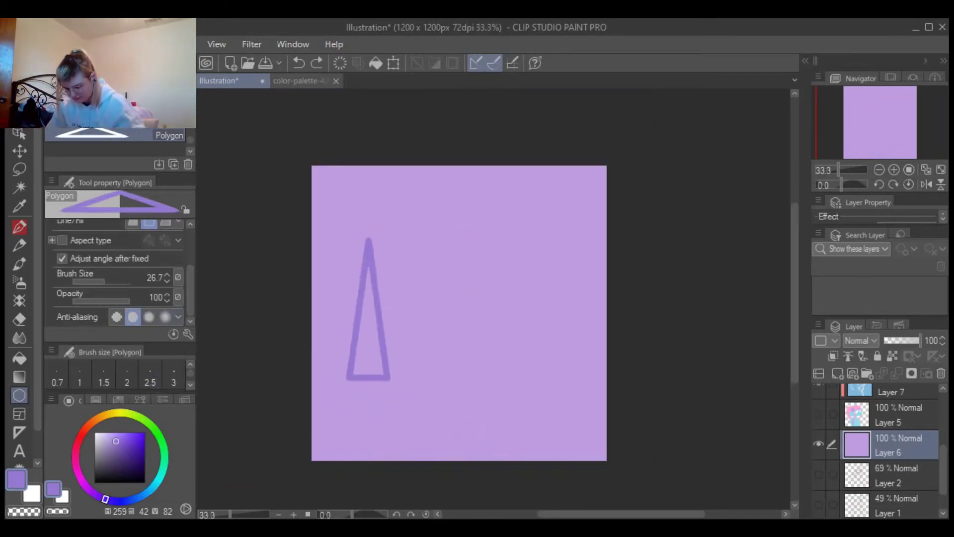
pyautogui.press('Escape')
pyautogui.scroll(3, 119, 274)
pyautogui.click(61, 266)
# Try drawing thick rounded triangles in the lower-left of Layer 6, then undo them
pyautogui.moveTo(345, 341); pyautogui.dragTo(412, 355)
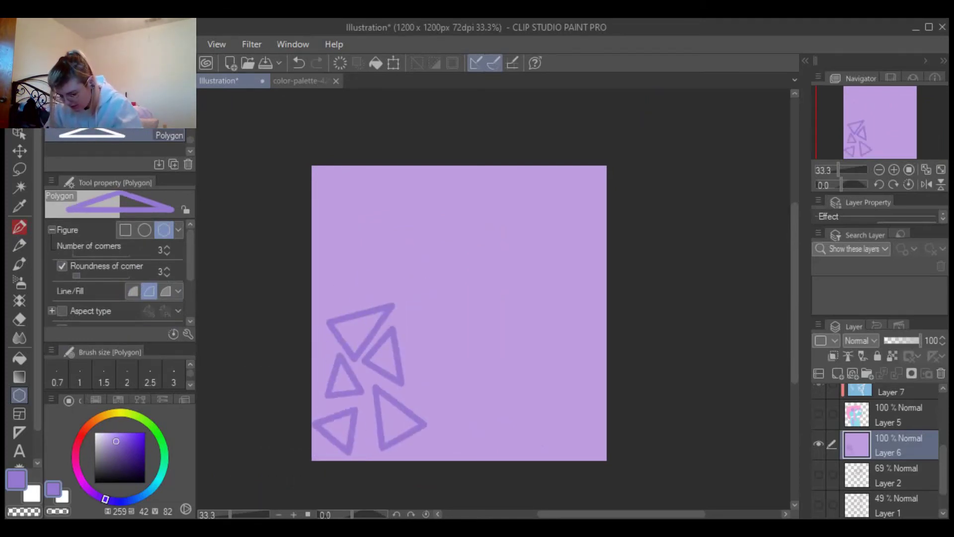
pyautogui.click(398, 415)
pyautogui.moveTo(378, 259)
pyautogui.mouseDown()
pyautogui.moveTo(412, 279)
pyautogui.moveTo(348, 289)
pyautogui.moveTo(347, 308)
pyautogui.moveTo(373, 251)
pyautogui.mouseUp()
pyautogui.hotkey('ctrl', 'z')
pyautogui.hotkey('ctrl', 'z')
pyautogui.hotkey('ctrl', 'z')
pyautogui.hotkey('ctrl', 'z')
pyautogui.hotkey('ctrl', 'z')
pyautogui.hotkey('ctrl', 'z')
pyautogui.hotkey('ctrl', 'z')
pyautogui.hotkey('ctrl', 'z')
pyautogui.moveTo(348, 437); pyautogui.dragTo(458, 332)
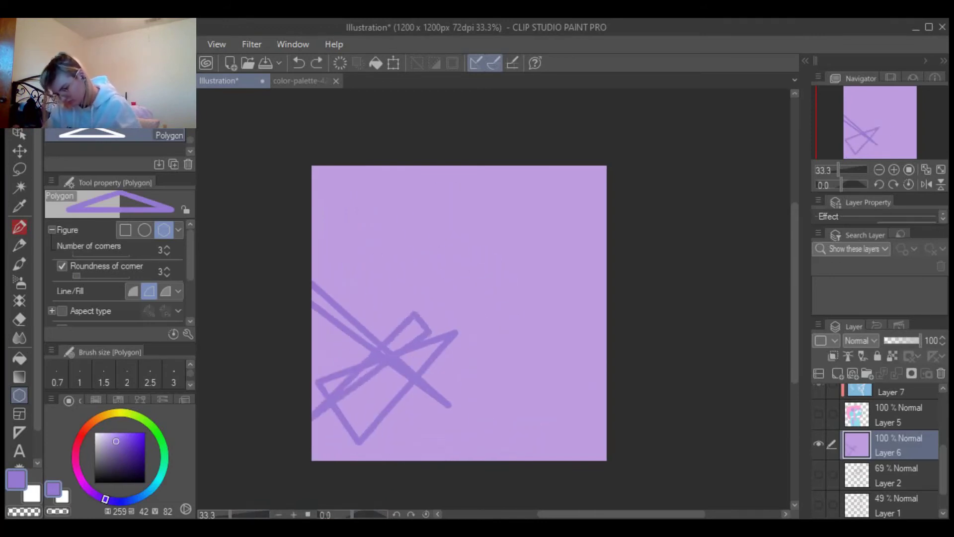
pyautogui.hotkey('ctrl', 'z')
pyautogui.hotkey('ctrl', 'z')
pyautogui.hotkey('ctrl', 'z')
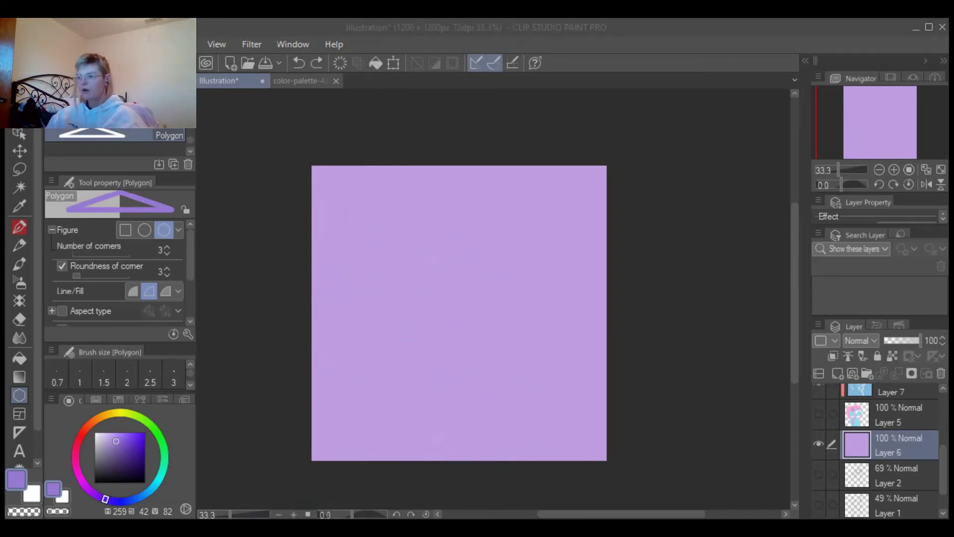
# Draw medium and large rounded triangle outlines at varied angles, spread over Layer 6
pyautogui.moveTo(332, 355); pyautogui.dragTo(393, 295)
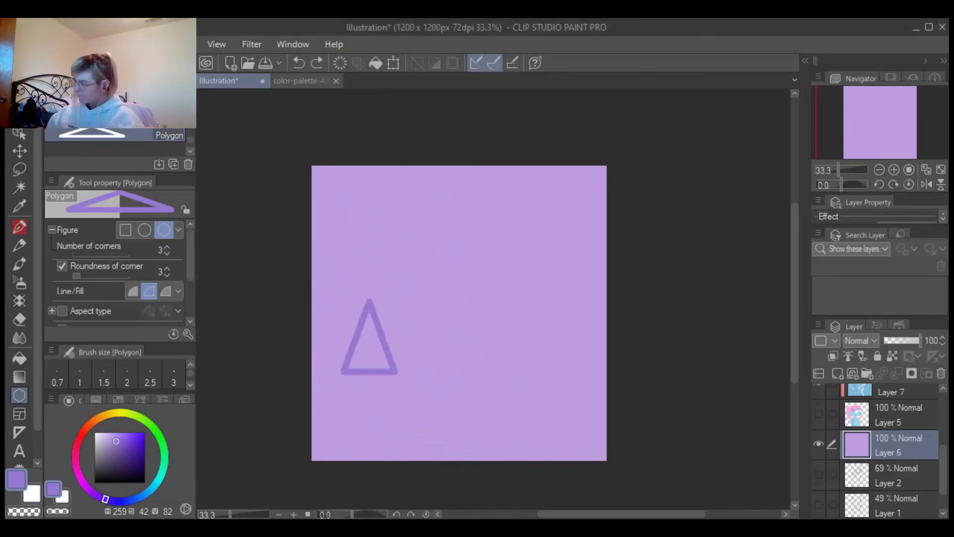
pyautogui.moveTo(484, 383); pyautogui.dragTo(549, 315)
pyautogui.hotkey('ctrl', 'z')
pyautogui.hotkey('ctrl', 'z')
pyautogui.hotkey('ctrl', 'z')
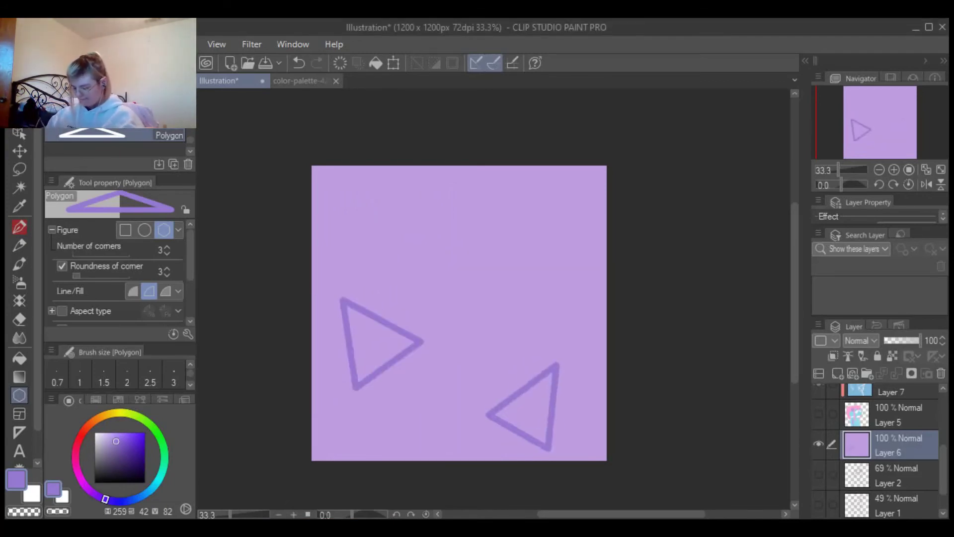
pyautogui.moveTo(457, 197); pyautogui.dragTo(541, 304)
pyautogui.moveTo(332, 205); pyautogui.dragTo(404, 276)
pyautogui.moveTo(393, 387); pyautogui.dragTo(442, 446)
pyautogui.moveTo(564, 209); pyautogui.dragTo(571, 298)
pyautogui.moveTo(468, 389); pyautogui.dragTo(565, 326)
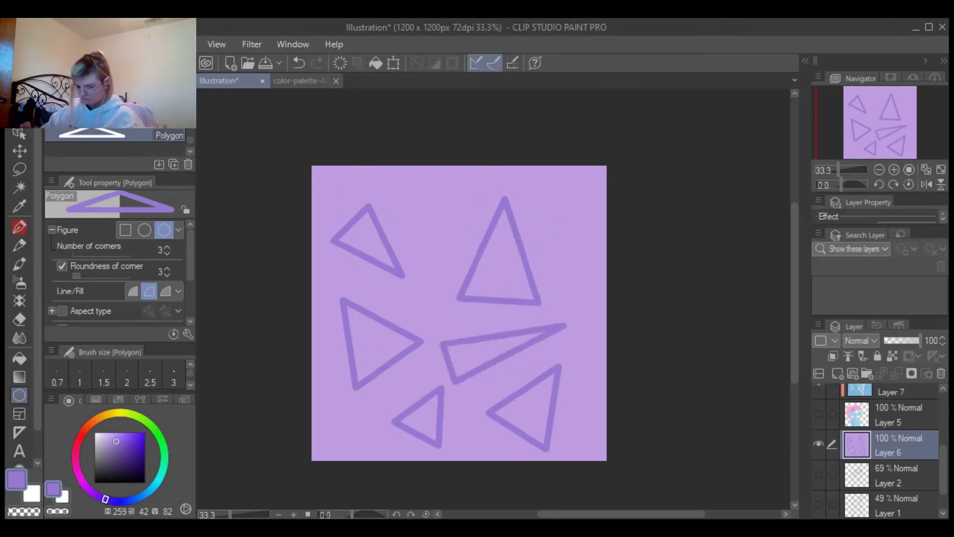
# Fill the gaps and canvas edges of Layer 6 with narrow triangles, some running off the canvas
pyautogui.moveTo(418, 184); pyautogui.dragTo(455, 310)
pyautogui.moveTo(517, 172)
pyautogui.mouseDown()
pyautogui.moveTo(605, 233)
pyautogui.moveTo(577, 298)
pyautogui.mouseUp()
pyautogui.moveTo(579, 244); pyautogui.dragTo(606, 343)
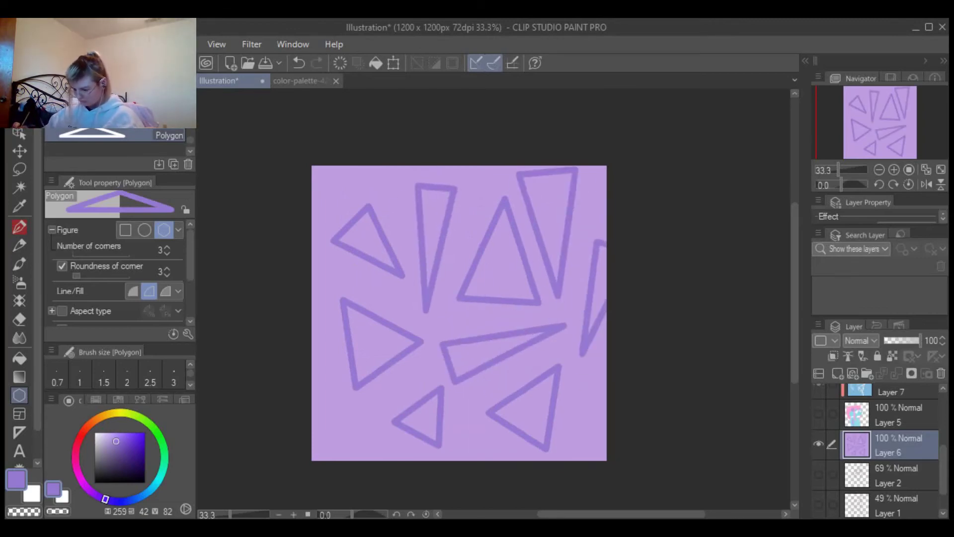
pyautogui.moveTo(318, 457); pyautogui.dragTo(385, 390)
pyautogui.moveTo(467, 393); pyautogui.dragTo(492, 459)
pyautogui.moveTo(313, 168); pyautogui.dragTo(371, 203)
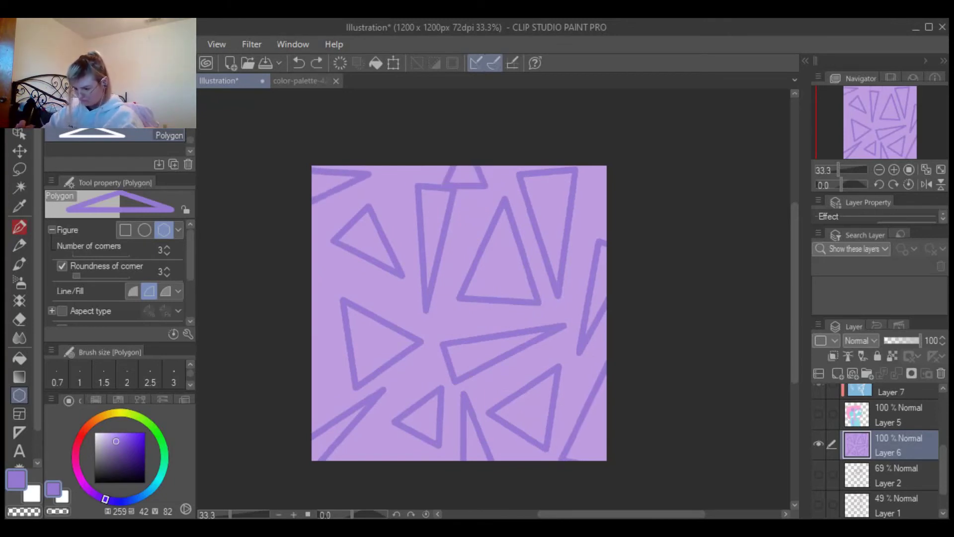
pyautogui.moveTo(326, 256); pyautogui.dragTo(318, 342)
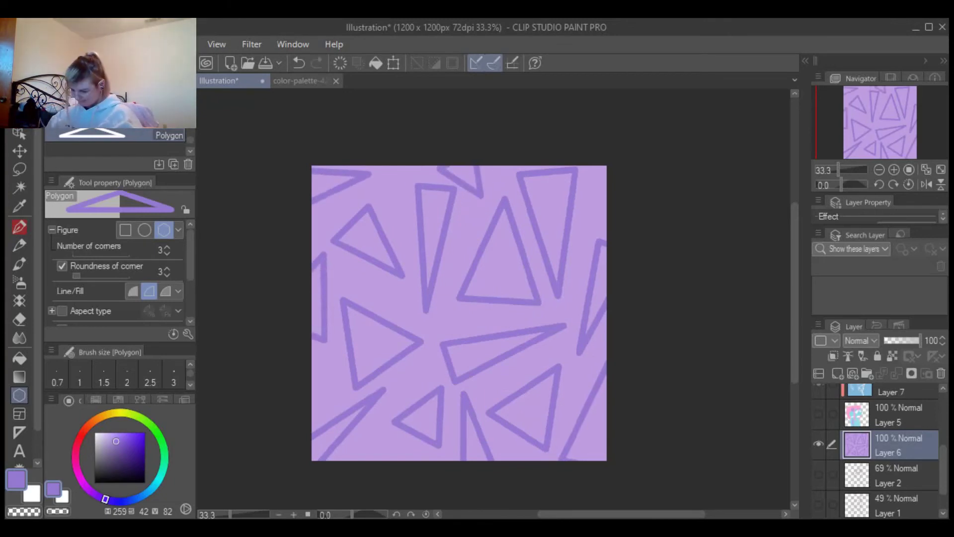
# Undo all the triangles on Layer 6 and add a new layer above it for the pattern
pyautogui.click(838, 373)
pyautogui.hotkey('ctrl', 'z')
pyautogui.hotkey('ctrl', 'z')
pyautogui.hotkey('ctrl', 'z')
pyautogui.hotkey('ctrl', 'z')
pyautogui.hotkey('ctrl', 'z')
pyautogui.hotkey('ctrl', 'z')
pyautogui.hotkey('ctrl', 'z')
pyautogui.hotkey('ctrl', 'z')
pyautogui.hotkey('ctrl', 'z')
pyautogui.hotkey('ctrl', 'z')
pyautogui.hotkey('ctrl', 'z')
pyautogui.hotkey('ctrl', 'z')
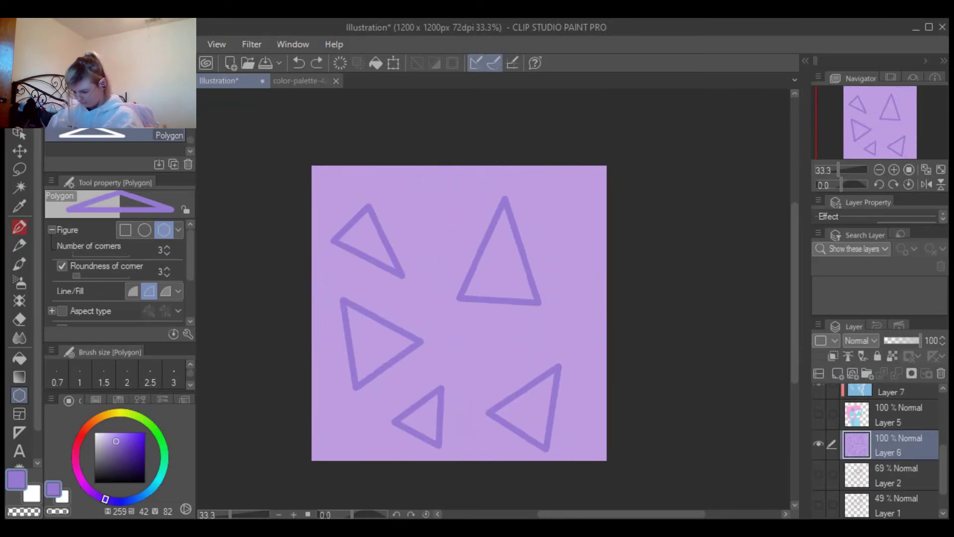
pyautogui.moveTo(368, 291)
pyautogui.mouseDown()
pyautogui.moveTo(447, 375)
pyautogui.moveTo(540, 282)
pyautogui.mouseUp()
pyautogui.hotkey('ctrl', 'z')
pyautogui.hotkey('ctrl', 'z')
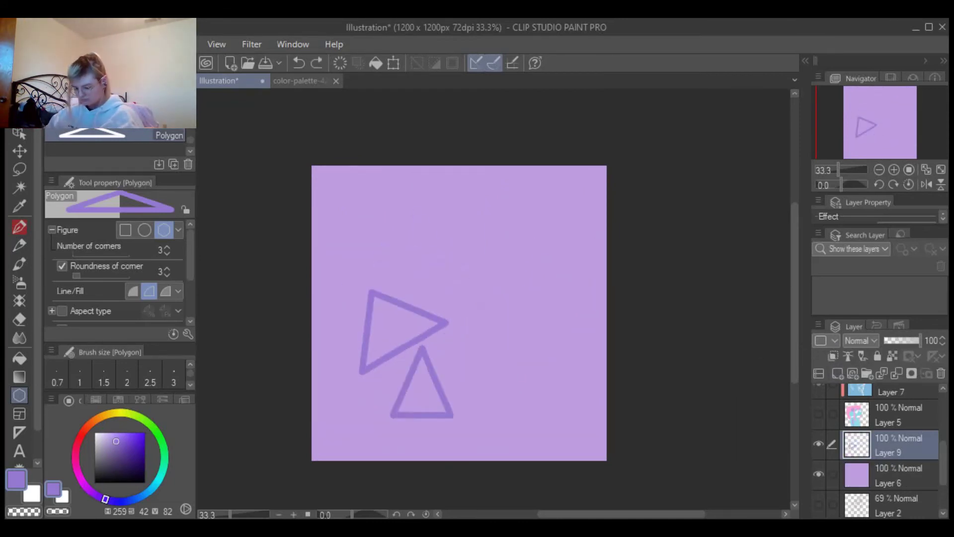
# Draw large rounded triangle outlines at varied angles across Layer 9, leaving gaps between them
pyautogui.moveTo(507, 324)
pyautogui.mouseDown()
pyautogui.moveTo(503, 293)
pyautogui.moveTo(464, 324)
pyautogui.moveTo(512, 316)
pyautogui.moveTo(512, 259)
pyautogui.mouseUp()
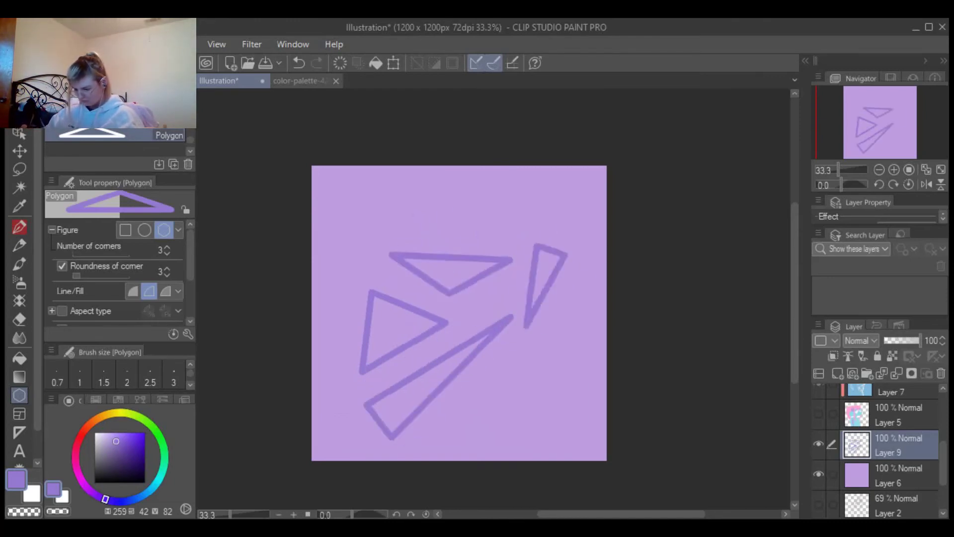
pyautogui.moveTo(575, 271); pyautogui.dragTo(557, 329)
pyautogui.moveTo(455, 368); pyautogui.dragTo(565, 429)
pyautogui.moveTo(545, 383); pyautogui.dragTo(605, 393)
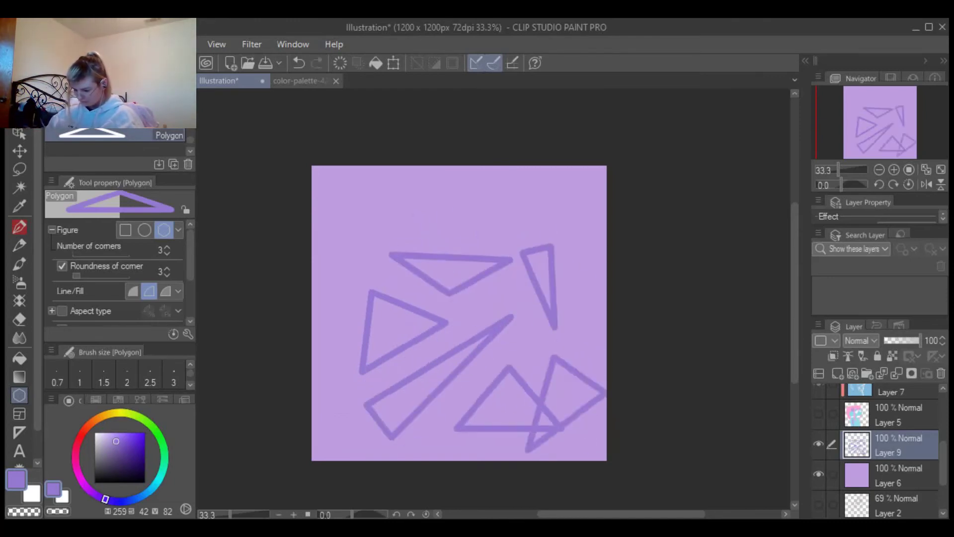
pyautogui.moveTo(529, 360); pyautogui.dragTo(581, 419)
pyautogui.moveTo(361, 219)
pyautogui.mouseDown()
pyautogui.moveTo(477, 216)
pyautogui.moveTo(313, 273)
pyautogui.moveTo(324, 328)
pyautogui.mouseUp()
pyautogui.moveTo(318, 365); pyautogui.dragTo(378, 460)
pyautogui.moveTo(433, 218); pyautogui.dragTo(589, 236)
pyautogui.moveTo(576, 328); pyautogui.dragTo(605, 313)
# Add small triangles in the gaps between the large ones around the middle of the pattern
pyautogui.scroll(2, 497, 308)
pyautogui.moveTo(527, 288); pyautogui.dragTo(477, 308)
pyautogui.scroll(2, 497, 308)
pyautogui.moveTo(497, 348); pyautogui.dragTo(571, 378)
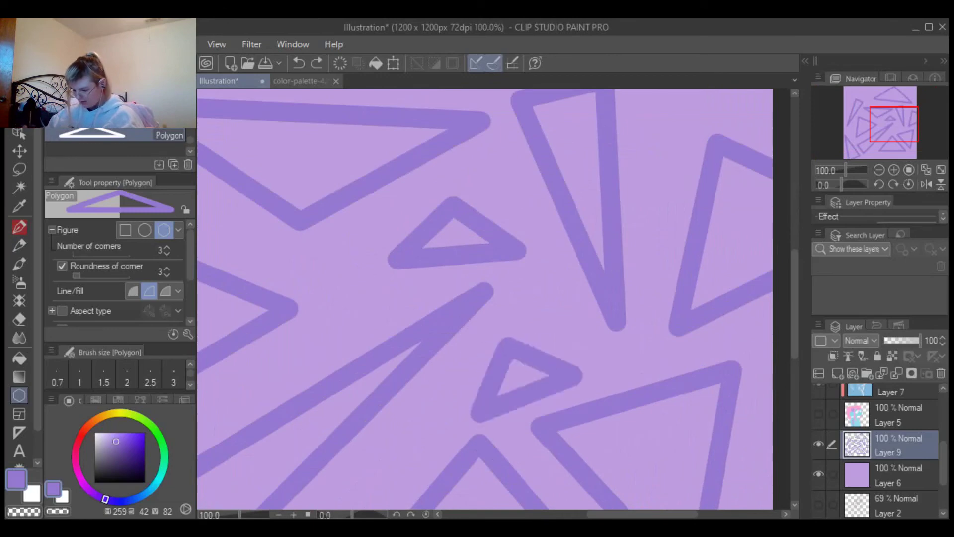
pyautogui.scroll(-2, 547, 358)
pyautogui.scroll(1, 398, 412)
pyautogui.scroll(1, 398, 413)
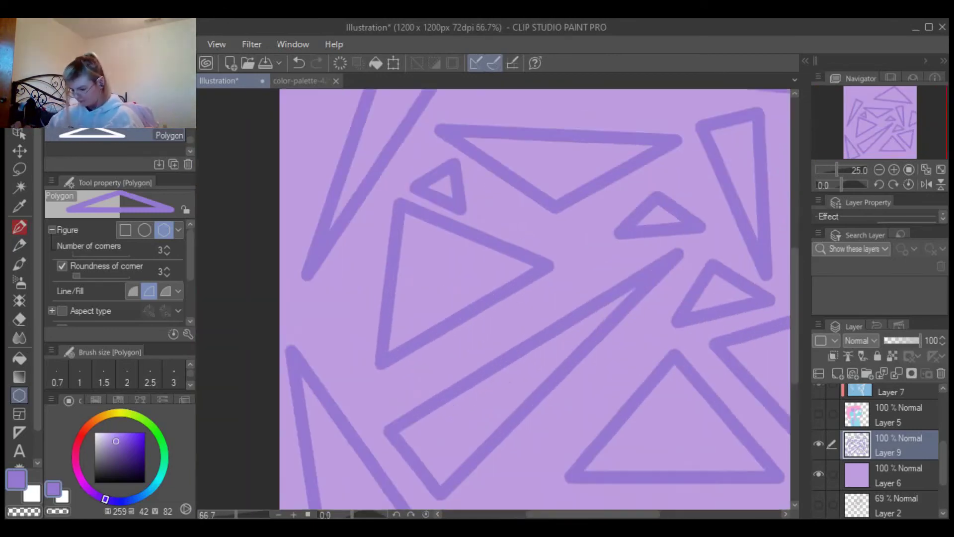
pyautogui.moveTo(505, 199); pyautogui.dragTo(579, 281)
pyautogui.scroll(-2, 497, 308)
pyautogui.moveTo(325, 343)
pyautogui.mouseDown()
pyautogui.moveTo(407, 497)
pyautogui.moveTo(380, 380)
pyautogui.mouseUp()
# Add triangles running off the lower and right canvas edges and small ones in the remaining lower gaps
pyautogui.scroll(-3, 542, 298)
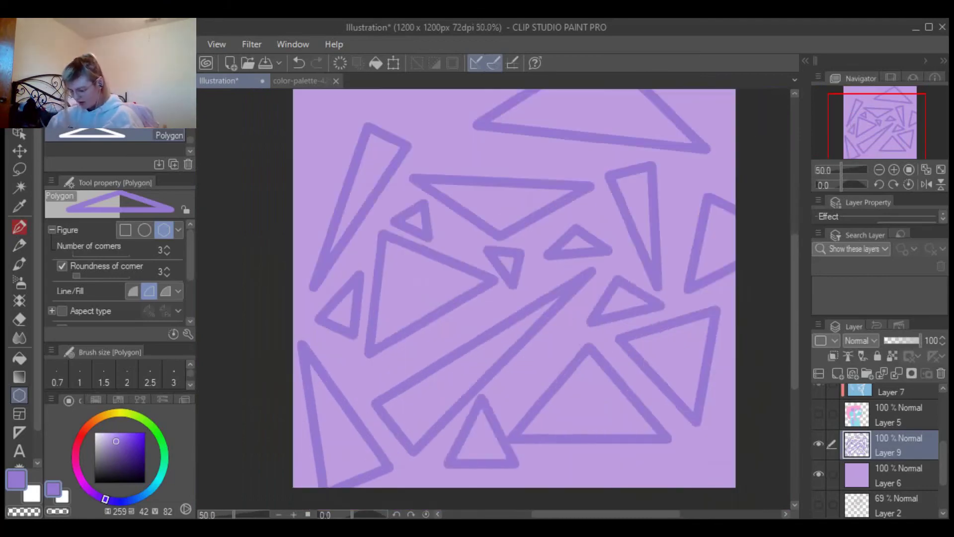
pyautogui.scroll(-1, 497, 298)
pyautogui.moveTo(467, 298)
pyautogui.mouseDown()
pyautogui.moveTo(393, 343)
pyautogui.moveTo(532, 338)
pyautogui.mouseUp()
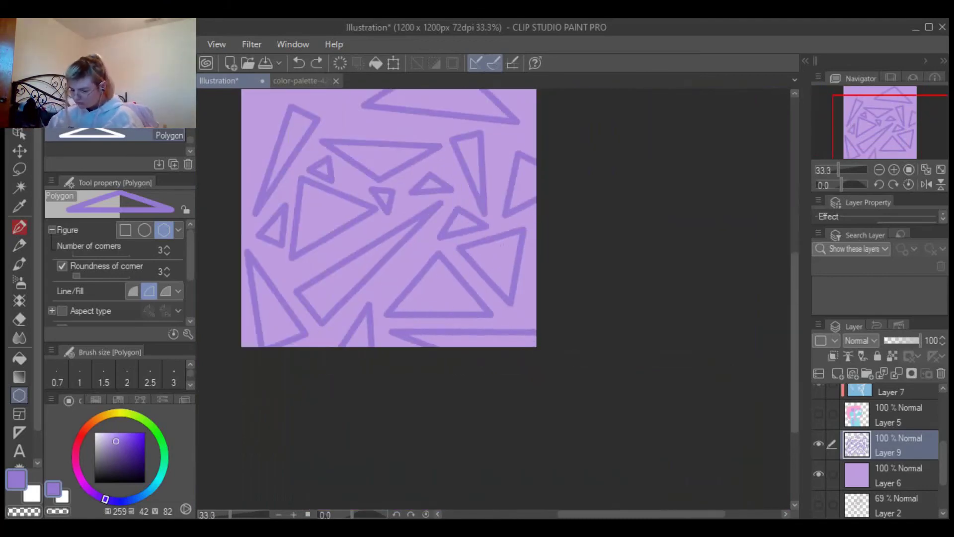
pyautogui.scroll(1, 429, 409)
pyautogui.scroll(1, 430, 409)
pyautogui.scroll(-3, 387, 392)
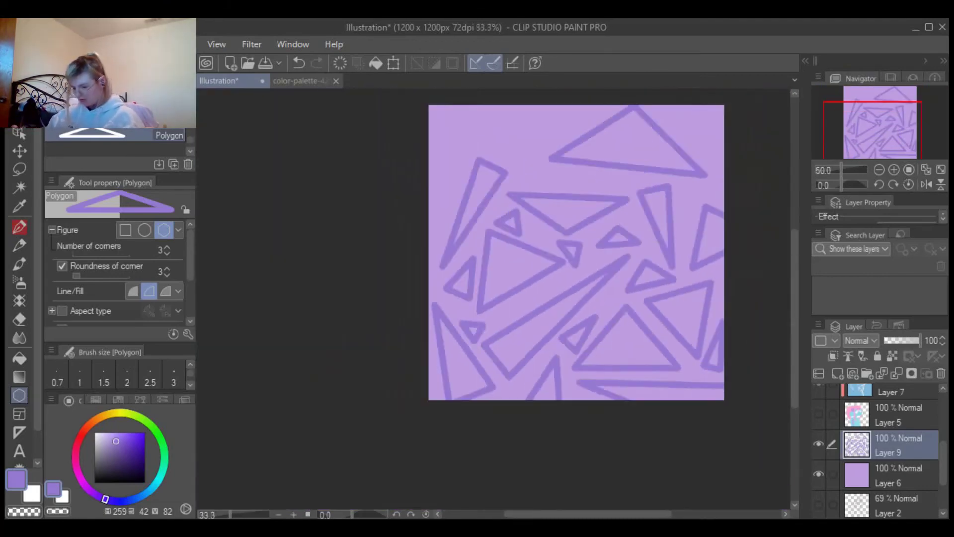
pyautogui.scroll(1, 577, 249)
pyautogui.scroll(-1, 427, 298)
# Draw triangle outlines in the empty upper-left area and along the canvas's upper and left edges on Layer 9
pyautogui.moveTo(304, 169); pyautogui.dragTo(336, 175)
pyautogui.click(313, 199)
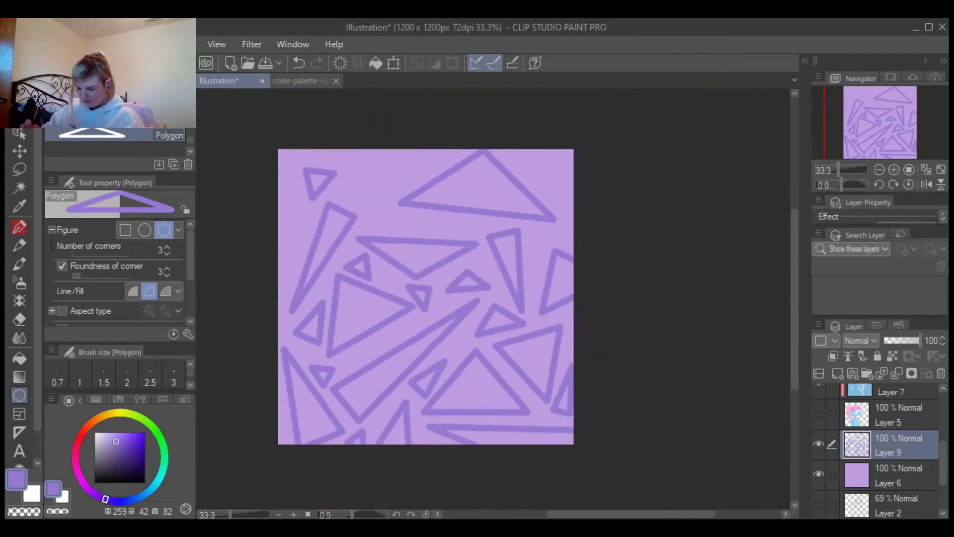
pyautogui.scroll(1, 427, 298)
pyautogui.scroll(-1, 428, 298)
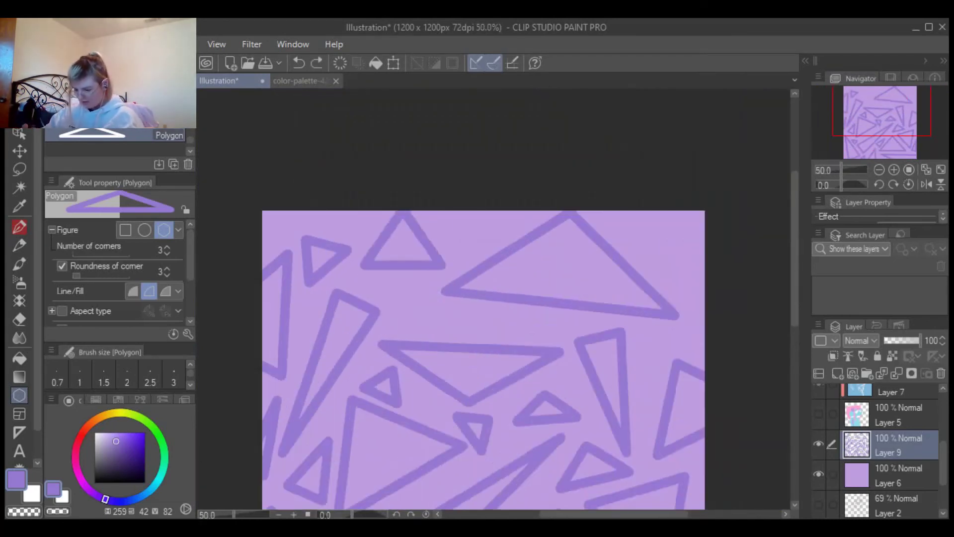
pyautogui.scroll(-1, 483, 363)
pyautogui.hotkey('ctrl', 'z')
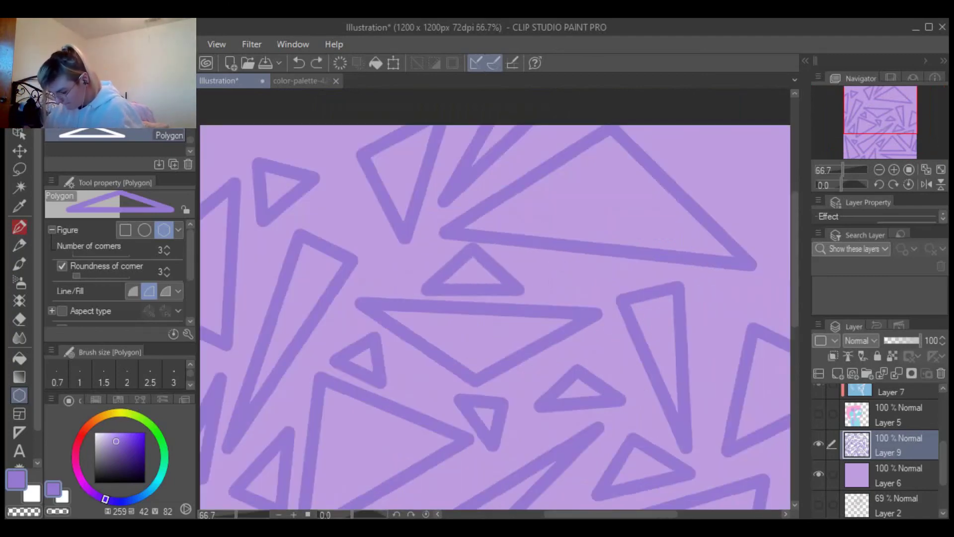
# Fill the remaining gaps around the pattern's upper-right area with small triangles and one running off the right edge
pyautogui.scroll(-3, 495, 316)
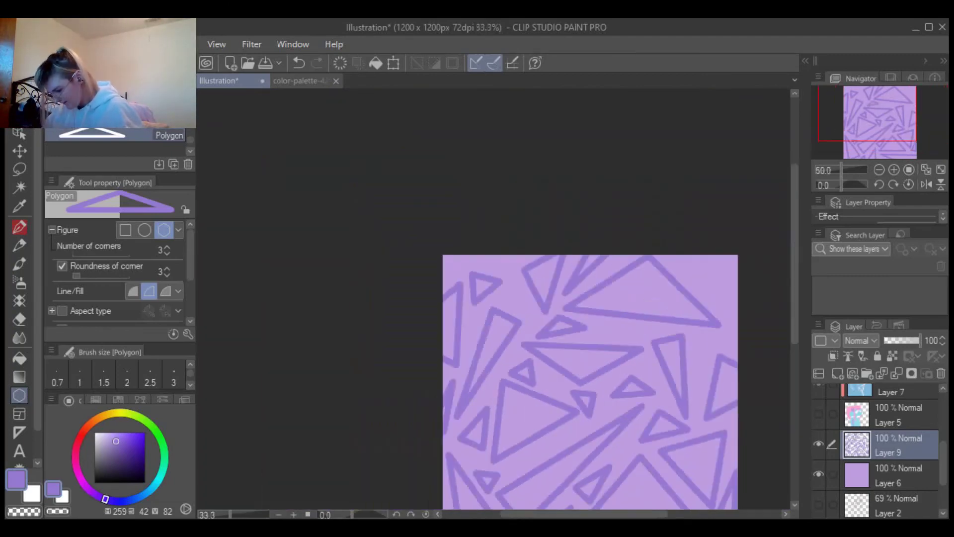
pyautogui.scroll(-1, 450, 322)
pyautogui.scroll(2, 551, 285)
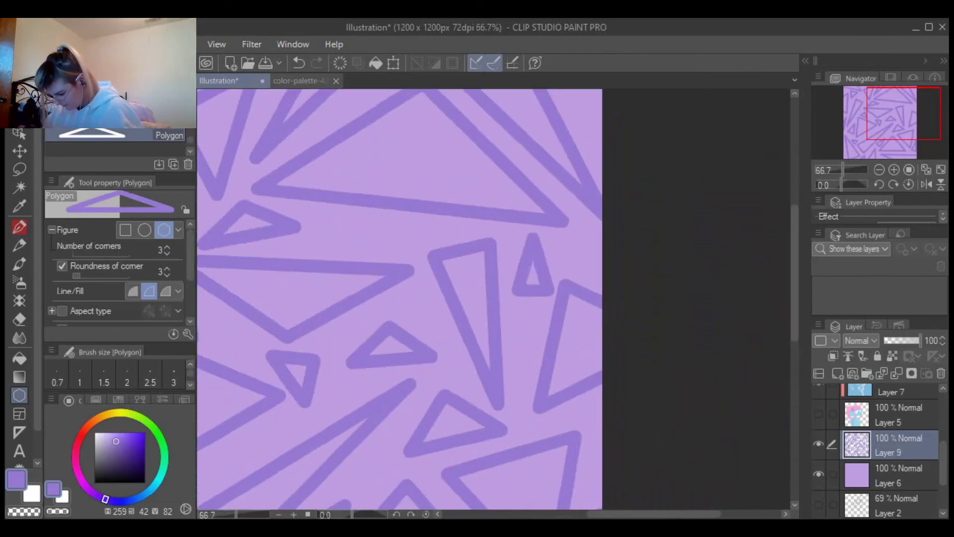
pyautogui.scroll(-2, 510, 390)
pyautogui.scroll(2, 511, 389)
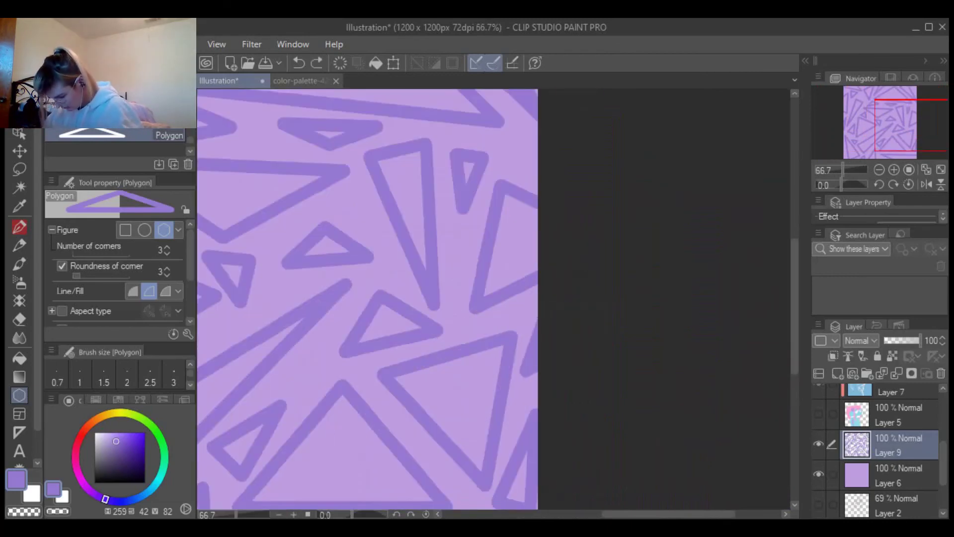
pyautogui.scroll(-3, 511, 390)
pyautogui.scroll(1, 511, 390)
pyautogui.scroll(-1, 511, 389)
# Duplicate the triangle pattern on Layer 9 and offset one copy to form a pale yellow edge beside the violet outlines
pyautogui.hotkey('ctrl', 'c')
pyautogui.hotkey('ctrl', 'v')
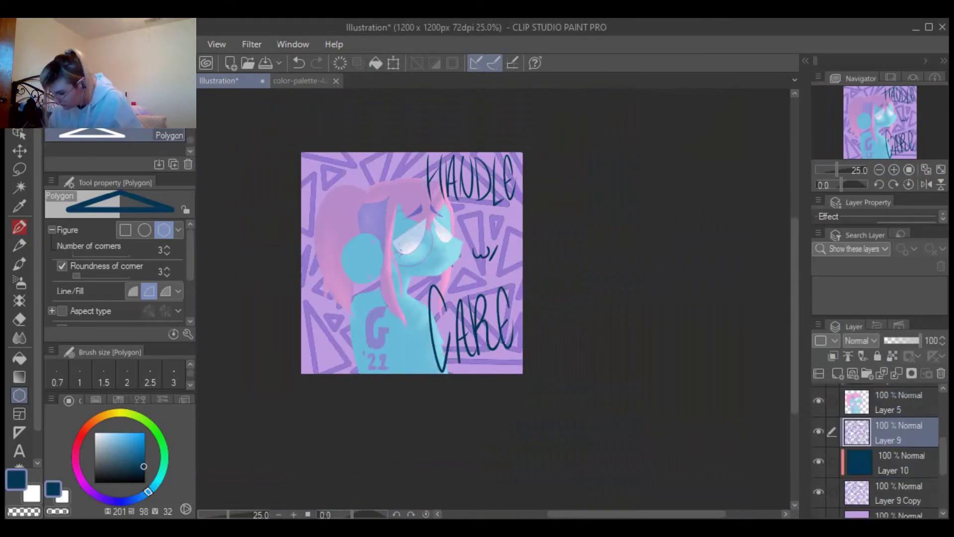
pyautogui.hotkey('ctrl', 't')
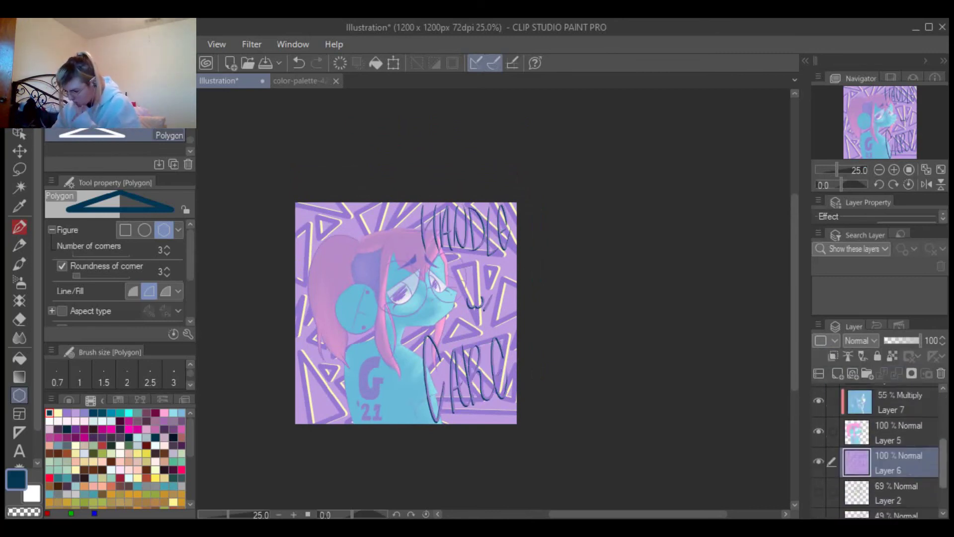
# Add a Brightness/Contrast correction layer above Layer 6 and lower its brightness to darken the patterned background
pyautogui.rightClick(884, 467)
pyautogui.moveTo(848, 128)
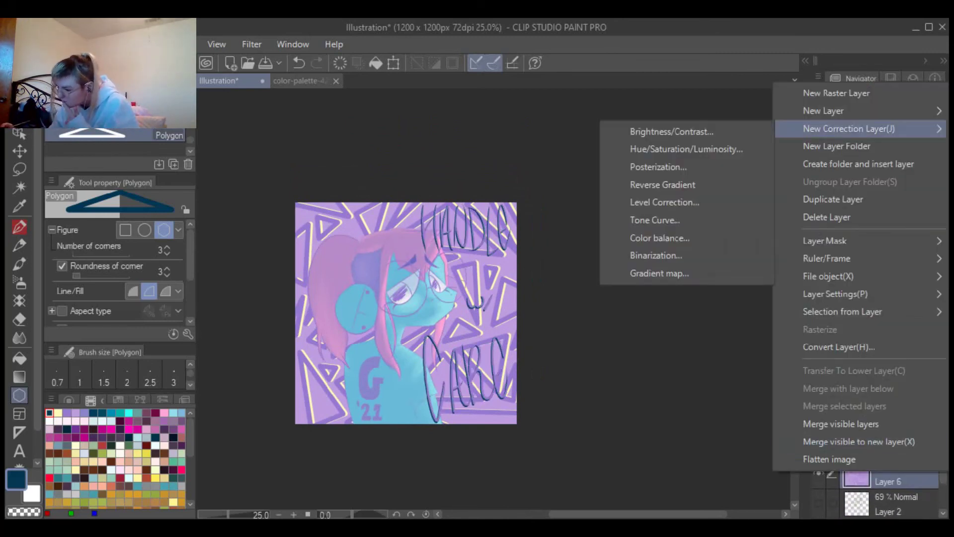
pyautogui.click(661, 128)
pyautogui.moveTo(445, 311); pyautogui.dragTo(494, 310)
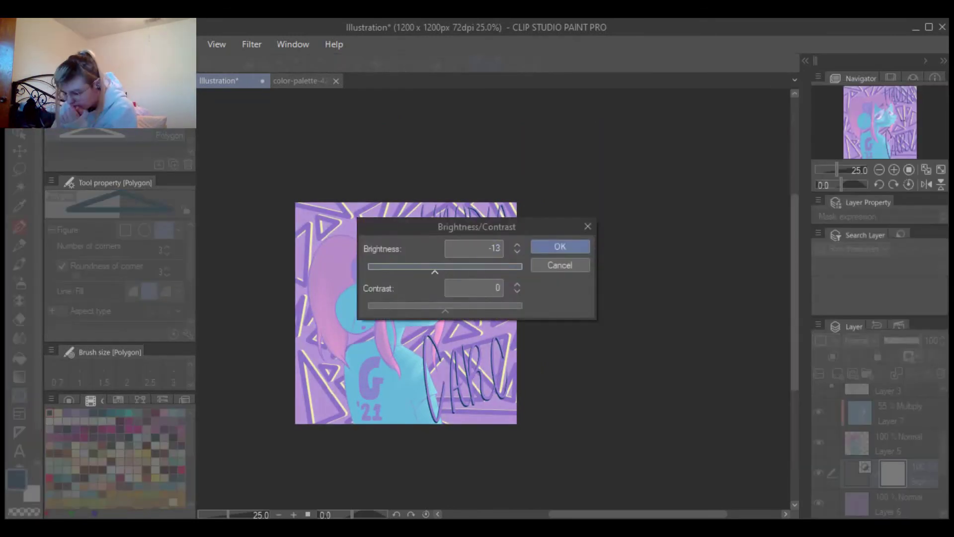
pyautogui.press('Return')
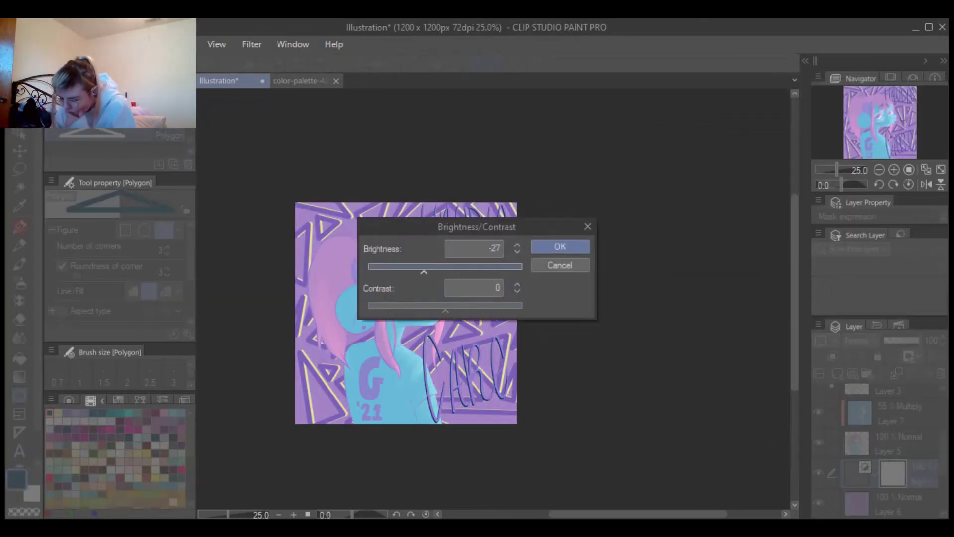
pyautogui.press('Return')
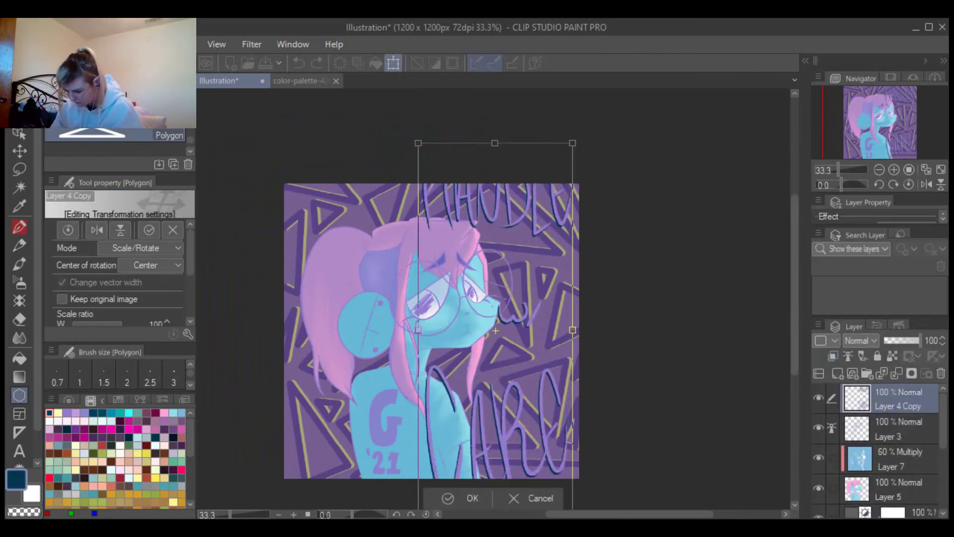
# Scale the lettering on Layer 4 Copy to fit the canvas and adjust the placement of the lassoed word "CARE"
pyautogui.press('m')
pyautogui.press('Return')
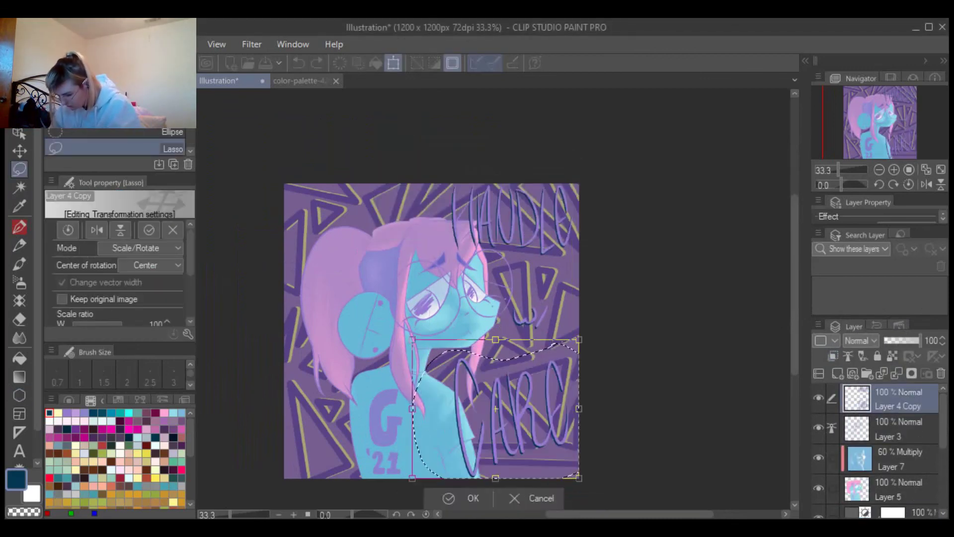
pyautogui.press('Return')
pyautogui.hotkey('ctrl', 't')
pyautogui.press('Return')
pyautogui.hotkey('ctrl', 't')
pyautogui.moveTo(512, 328); pyautogui.dragTo(505, 289)
pyautogui.press('Return')
pyautogui.hotkey('ctrl', 'z')
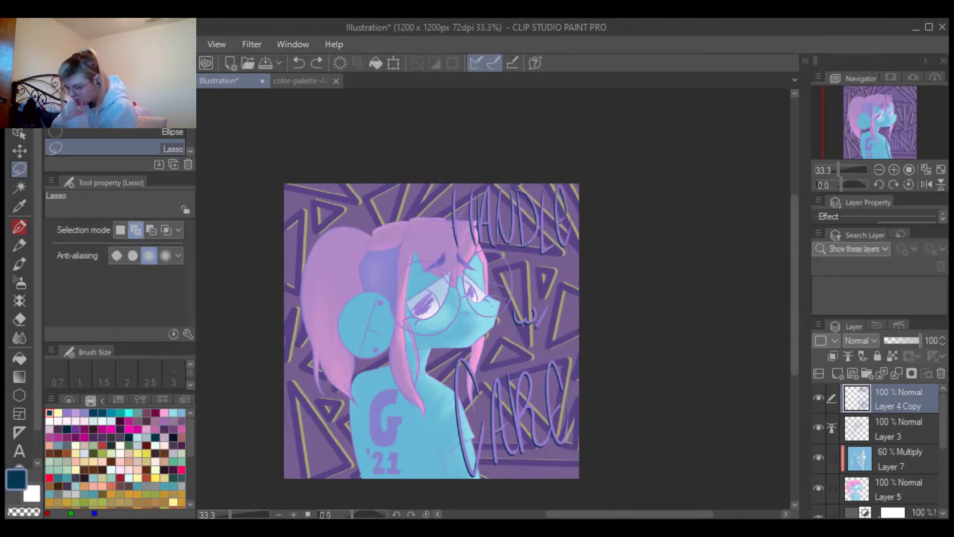
# Add a Brightness/Contrast correction layer for the lettering on Layer 4 Copy and raise its brightness to make the words light lilac
pyautogui.rightClick(890, 398)
pyautogui.press('Escape')
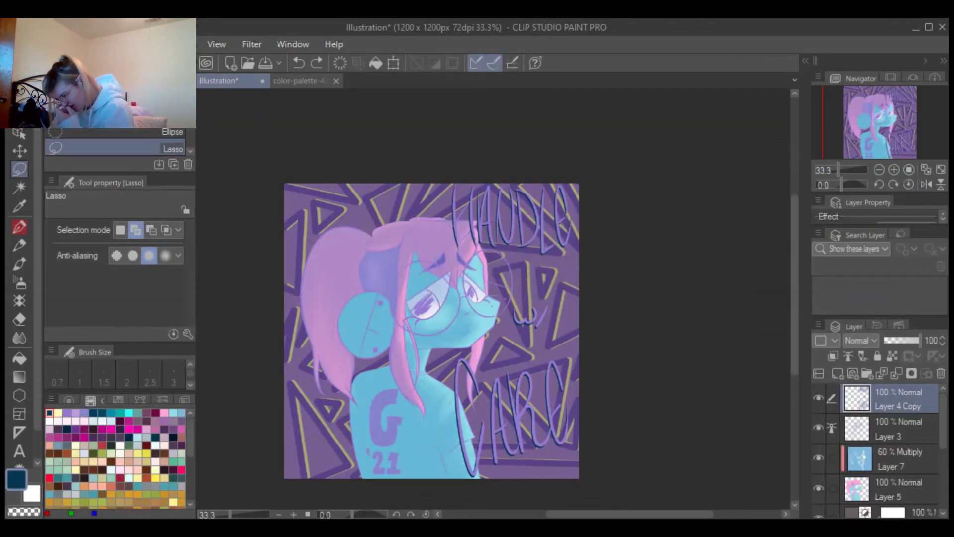
pyautogui.press('Return')
pyautogui.hotkey('ctrl', 'z')
pyautogui.rightClick(889, 428)
pyautogui.click(795, 177)
pyautogui.click(695, 177)
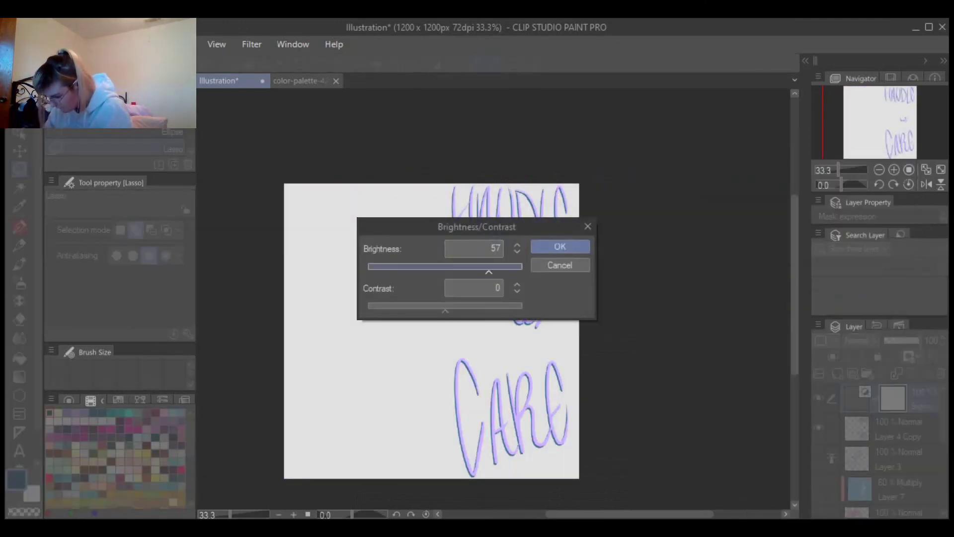
pyautogui.press('Escape')
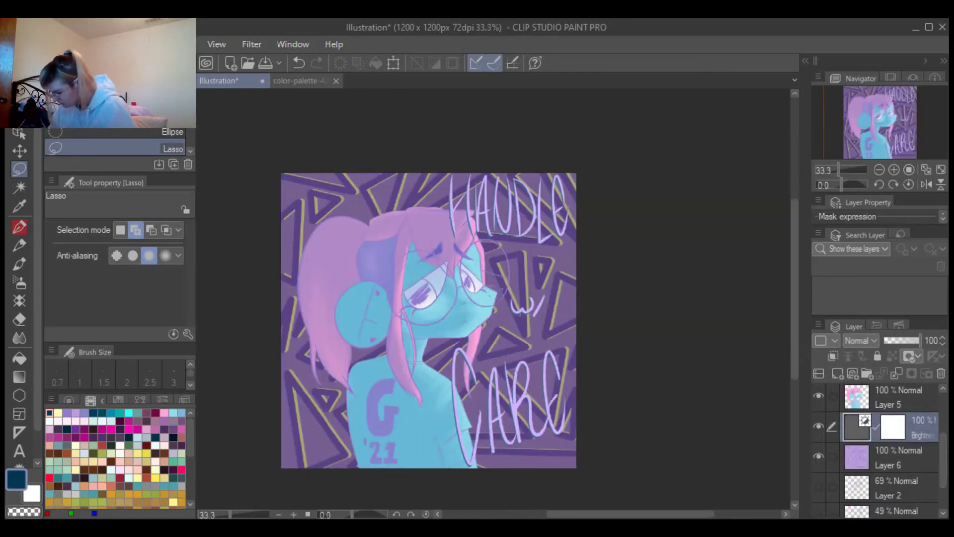
# Save the illustration in the WIP folder in CLIP STUDIO FORMAT with a file name starting with "Hand"
pyautogui.scroll(3, 879, 448)
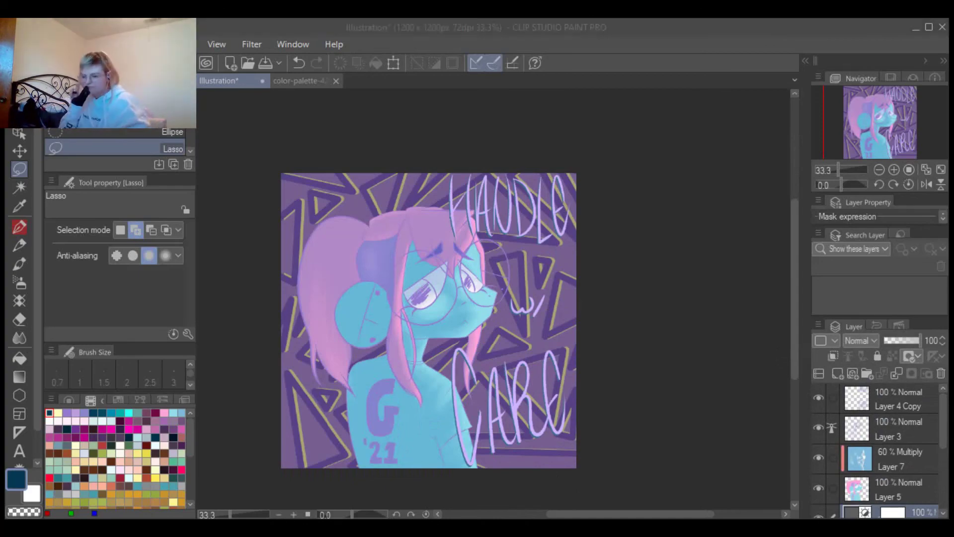
pyautogui.hotkey('ctrl', 's')
pyautogui.write('Hand')
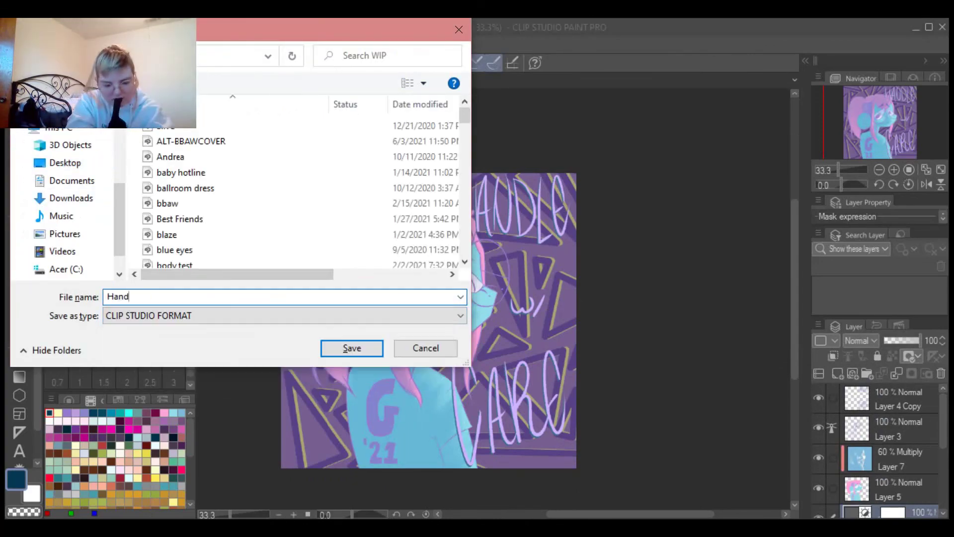